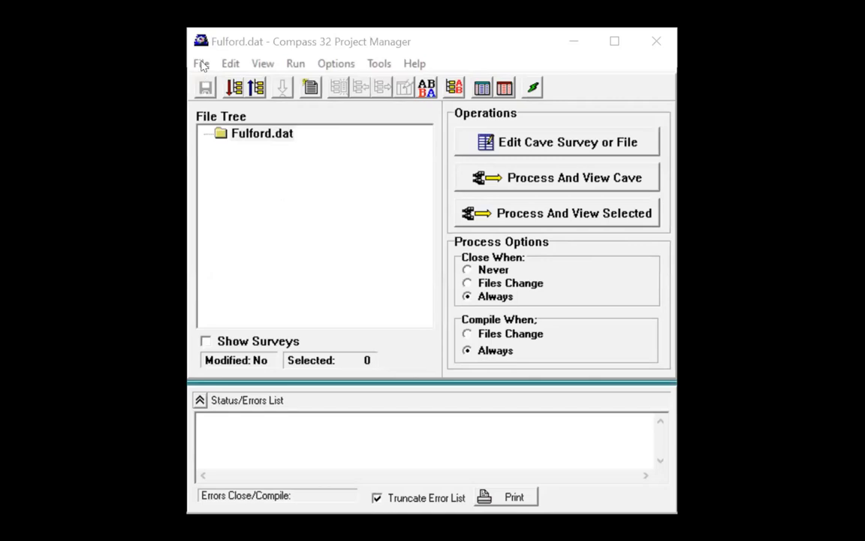
left_click(201, 64)
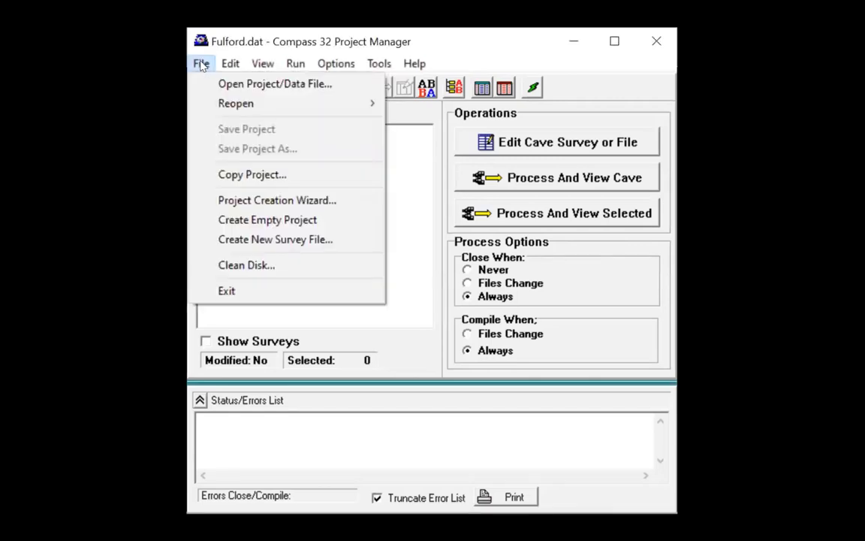
mouse_move(240, 67)
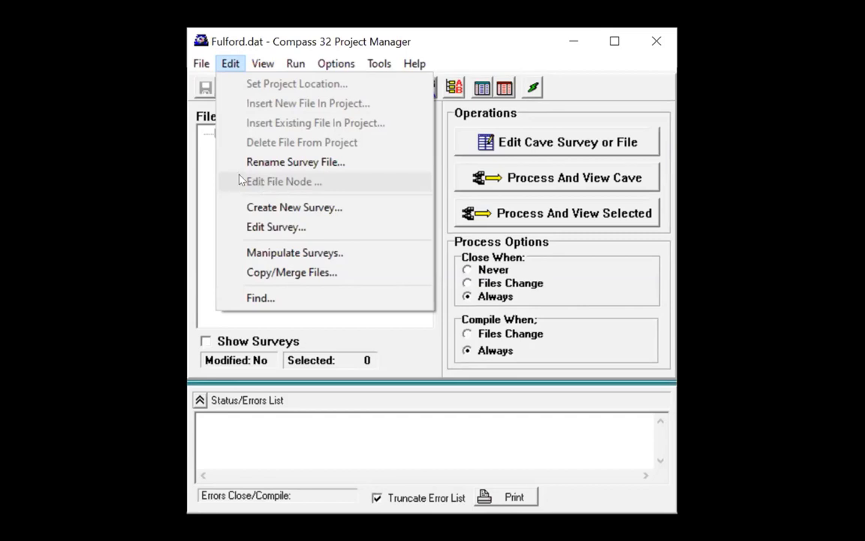
mouse_move(266, 56)
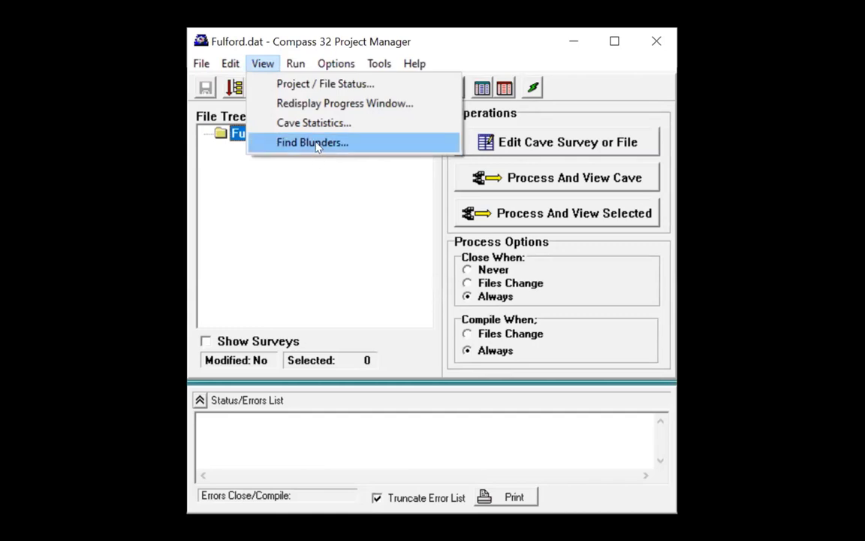
mouse_move(297, 63)
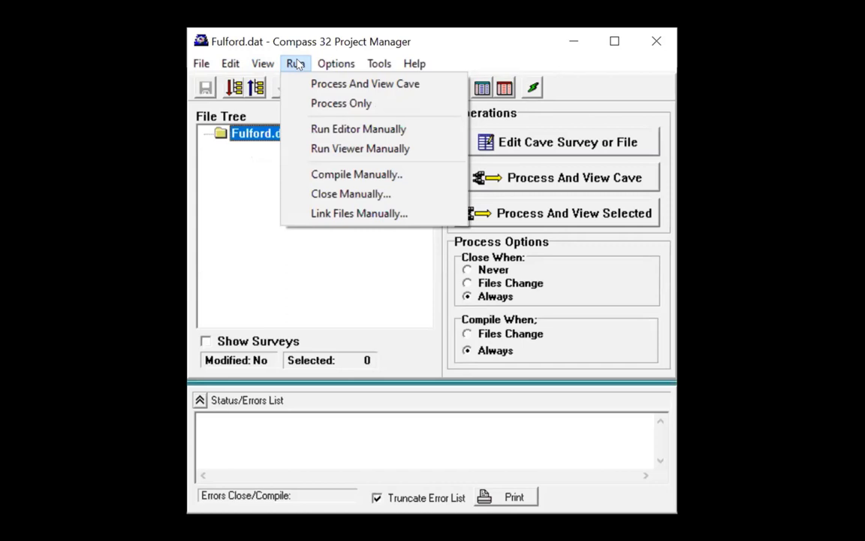
Step: Review the general, close, profile and compile options in the project manager's settings, leaving them as they are
mouse_move(324, 68)
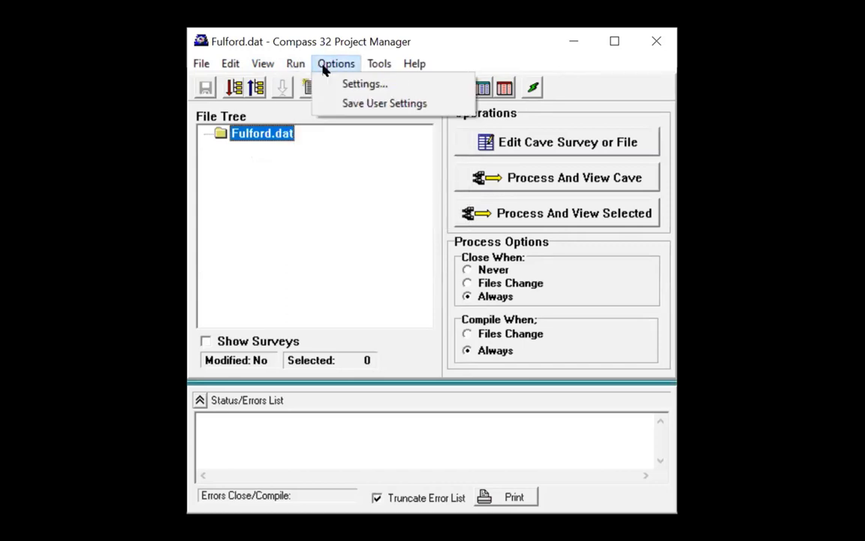
left_click(360, 83)
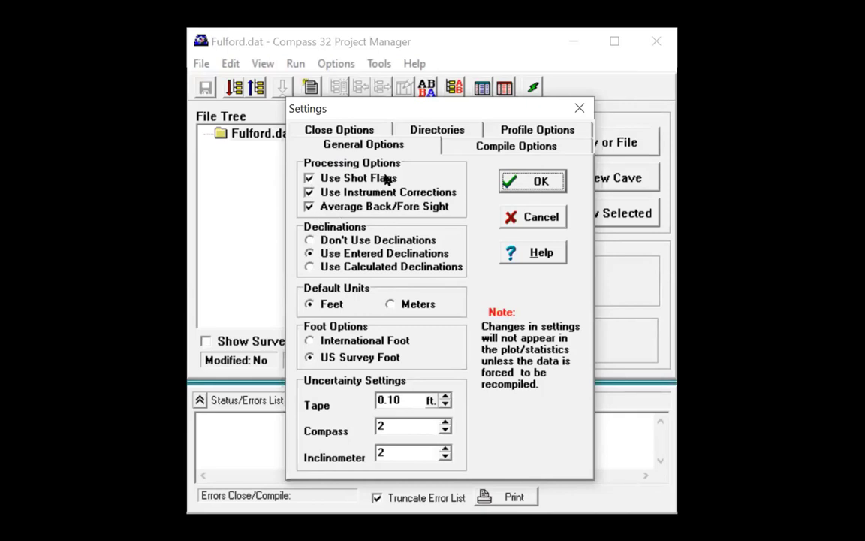
left_click(364, 130)
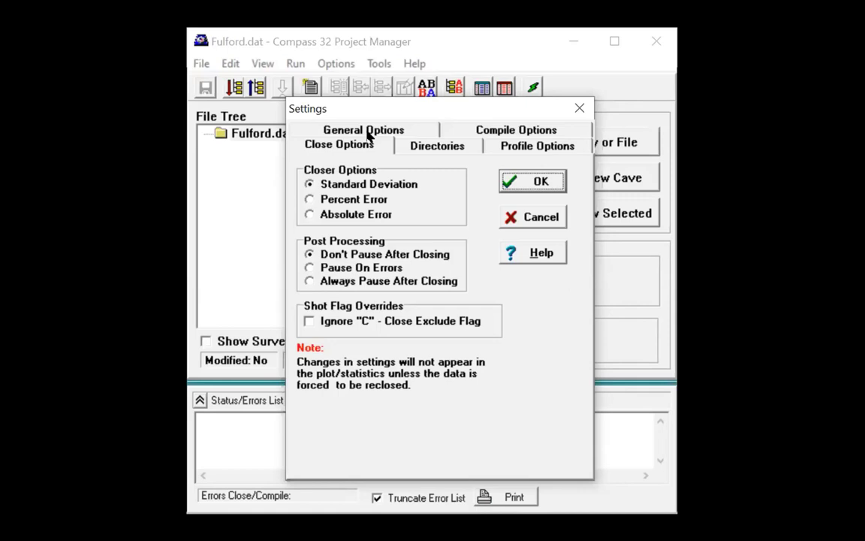
left_click(514, 151)
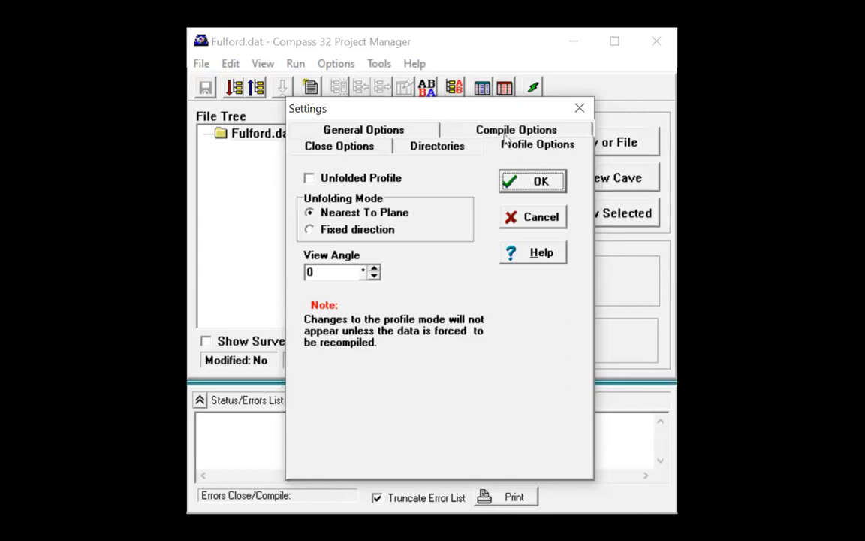
left_click(505, 131)
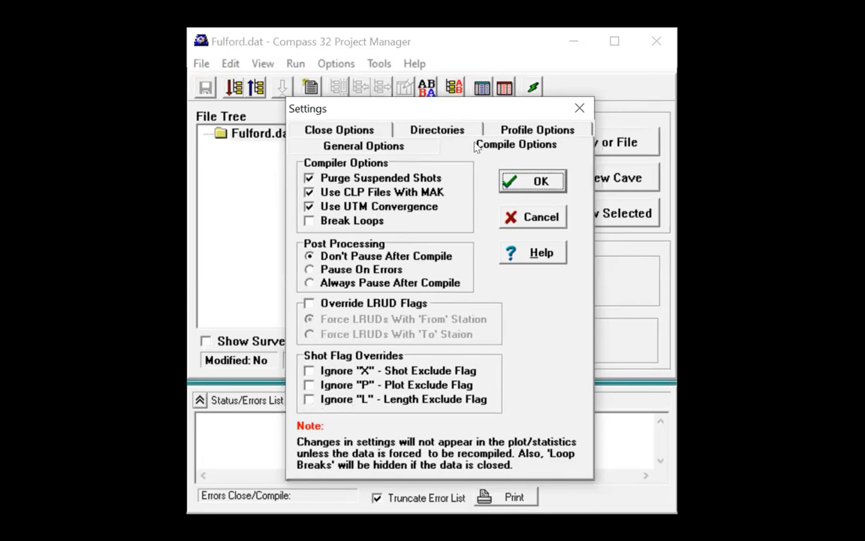
left_click(580, 111)
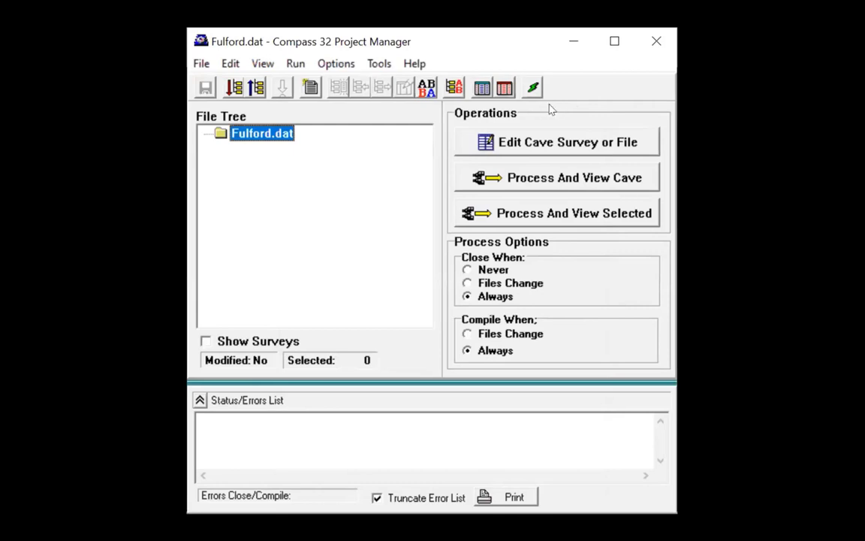
left_click(381, 64)
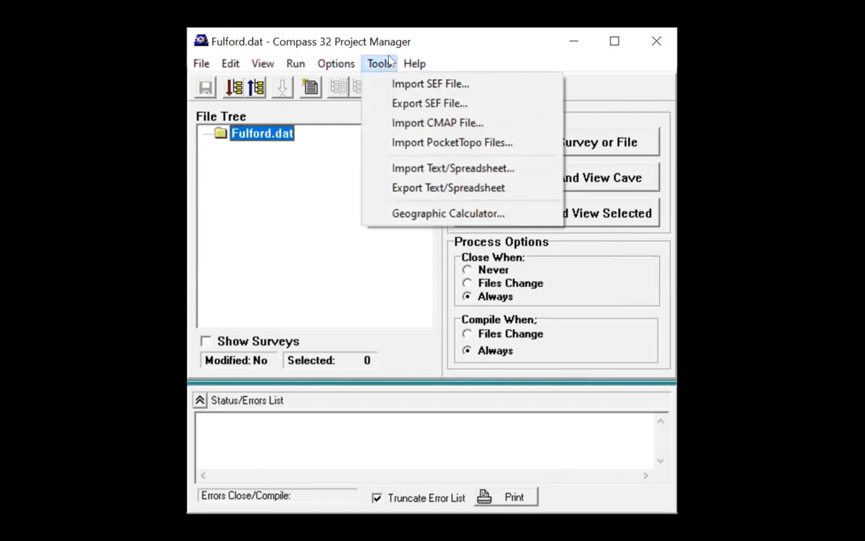
mouse_move(400, 71)
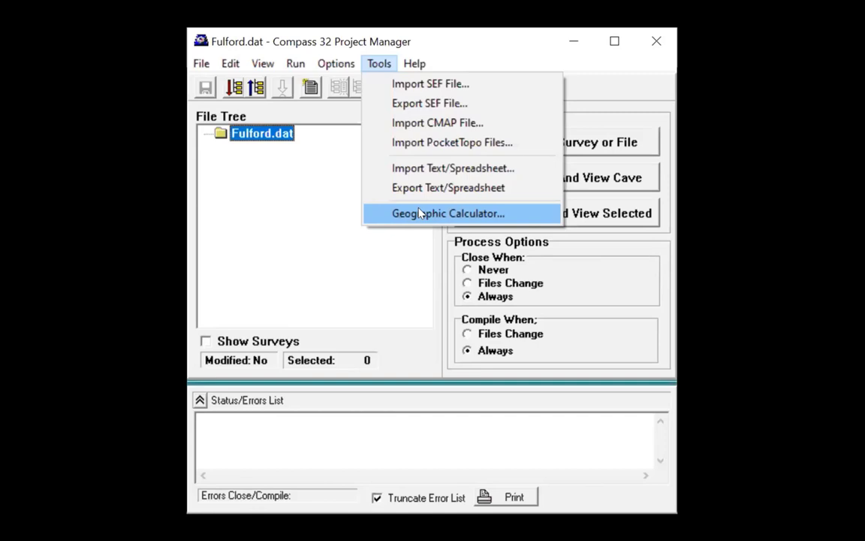
left_click(616, 92)
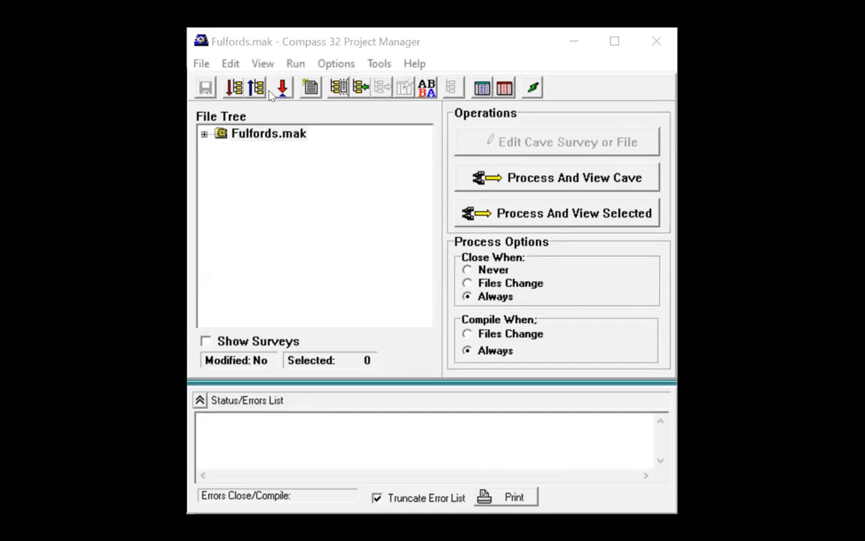
Step: Expand the Fulfords.mak project and inspect the links and fixed stations of its FULFORD.DAT file node
left_click(204, 135)
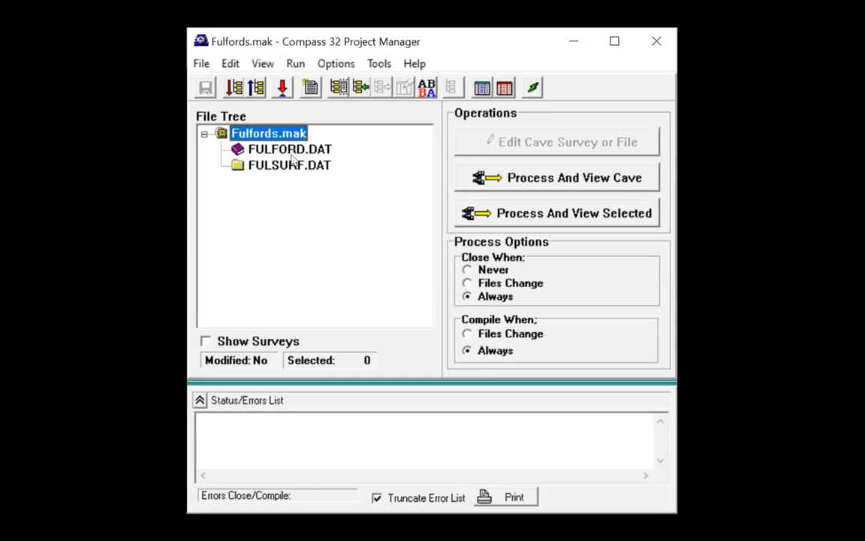
left_click(279, 153)
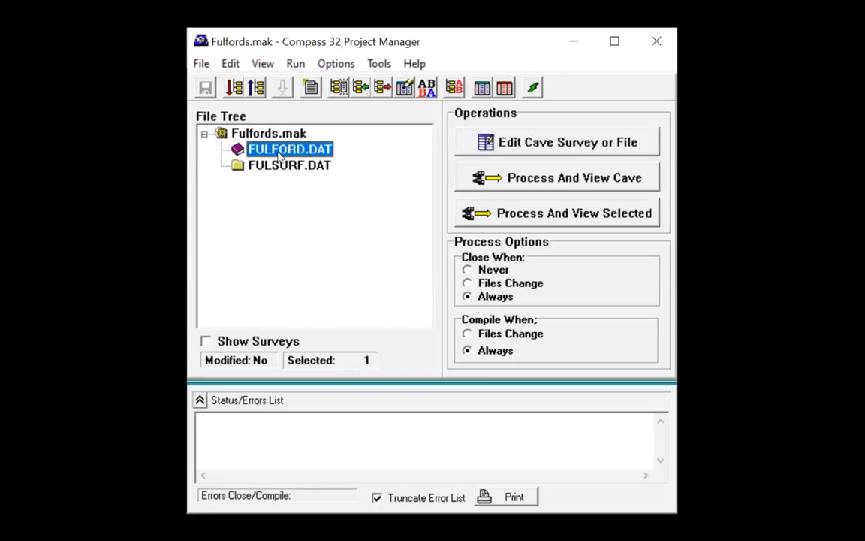
left_click(231, 65)
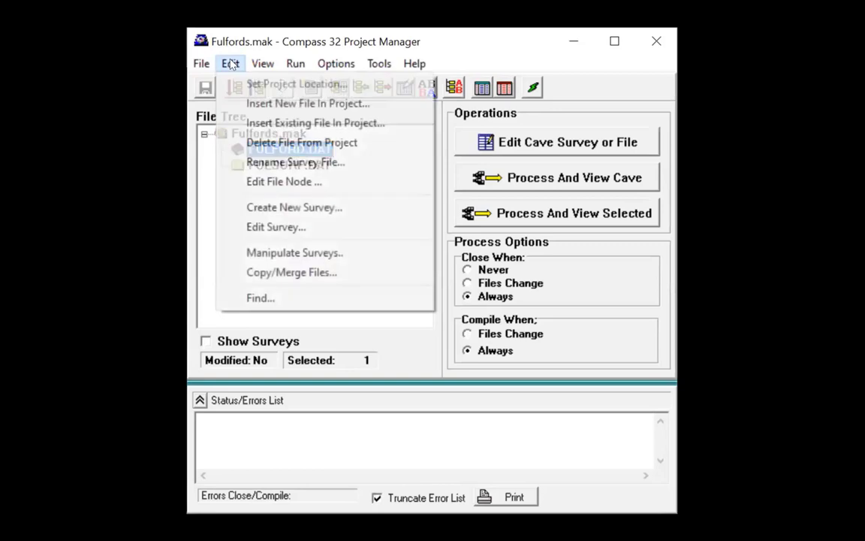
left_click(267, 181)
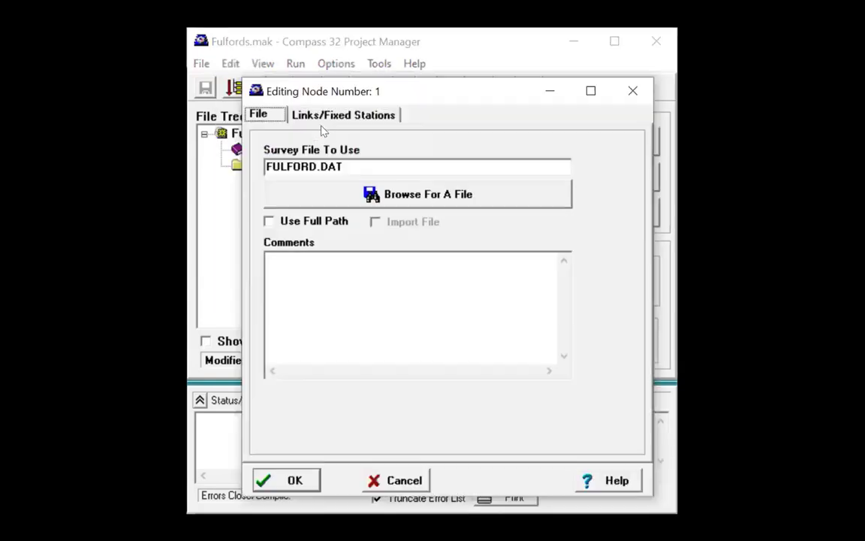
left_click(296, 111)
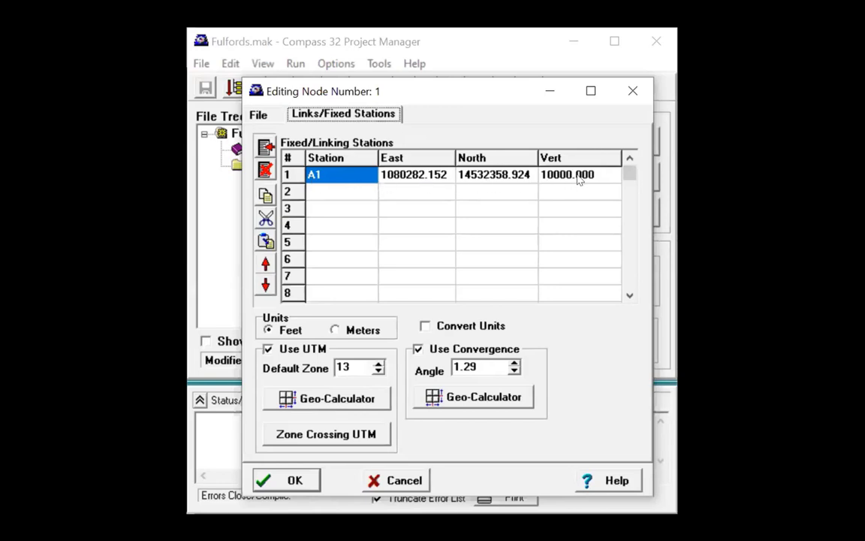
left_click(633, 91)
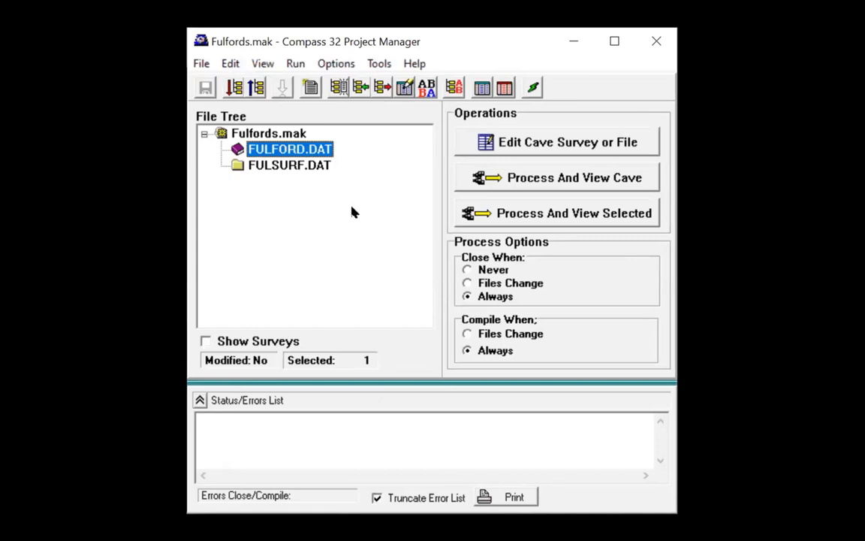
left_click(202, 65)
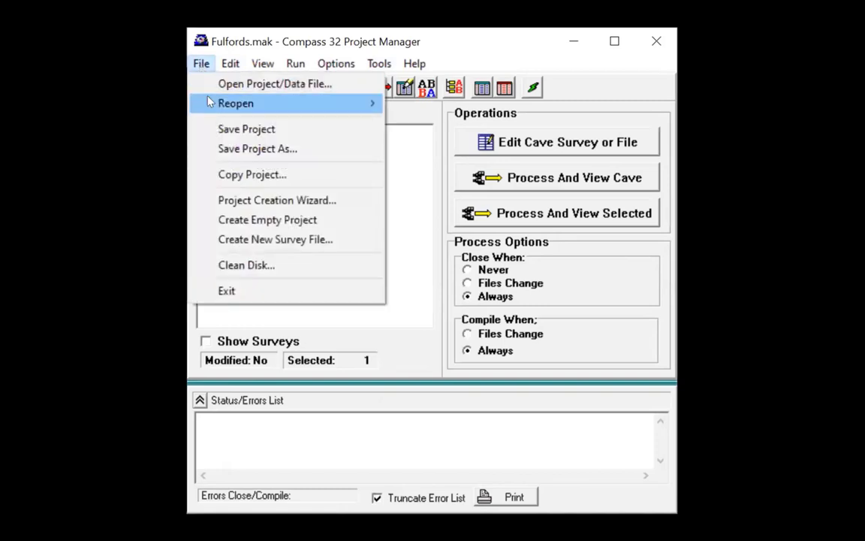
left_click(236, 242)
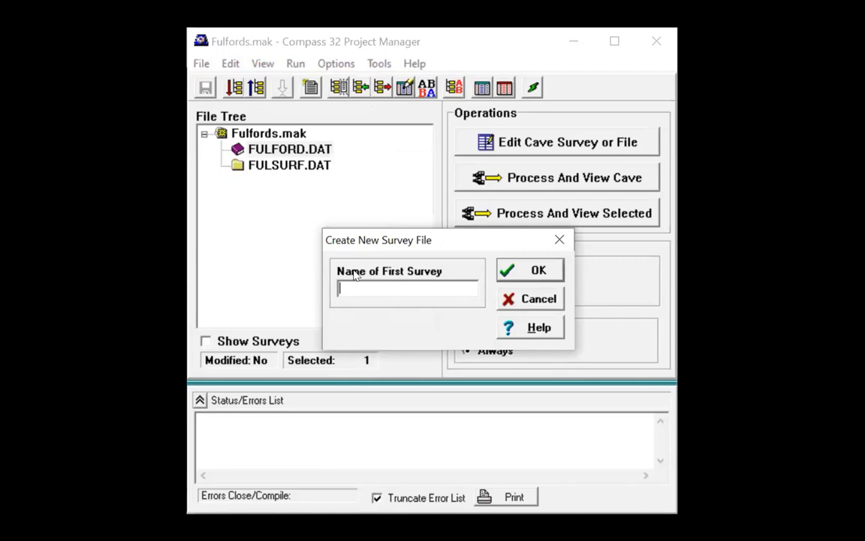
type("A")
left_click(530, 271)
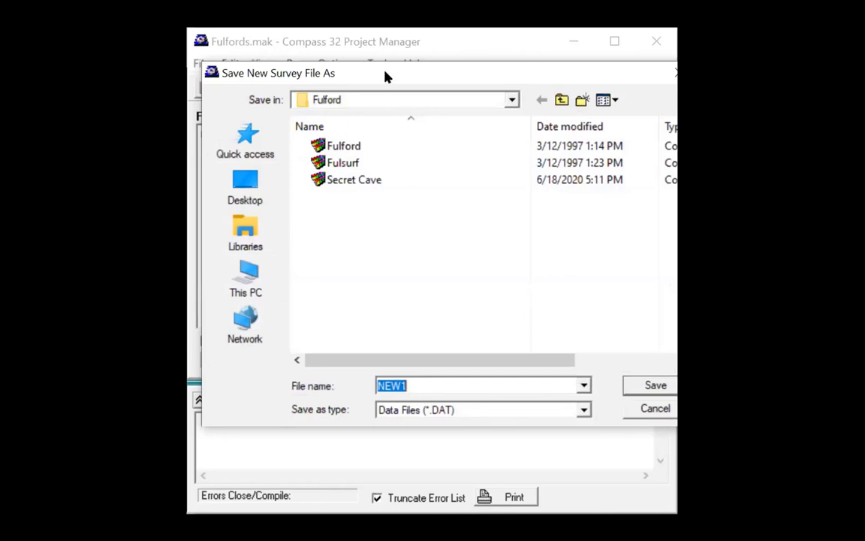
left_click_drag(384, 75, 431, 93)
left_click(657, 88)
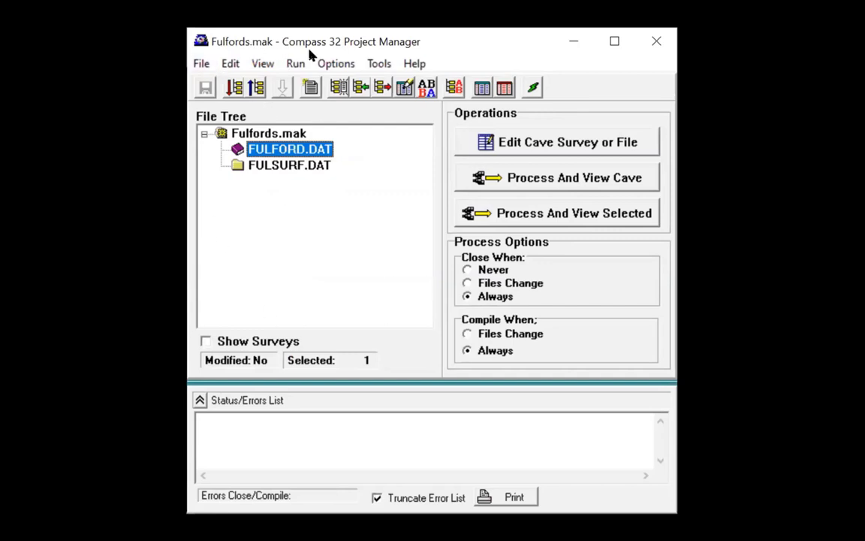
left_click(229, 63)
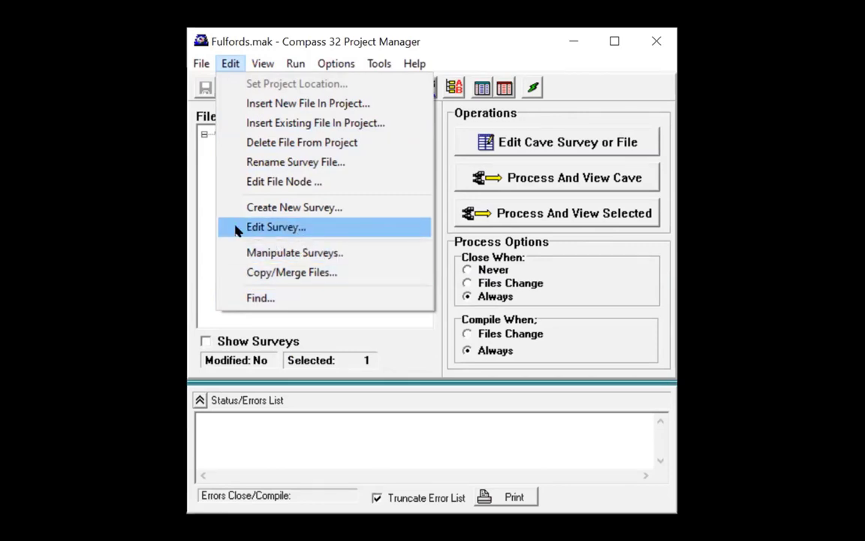
left_click(183, 203)
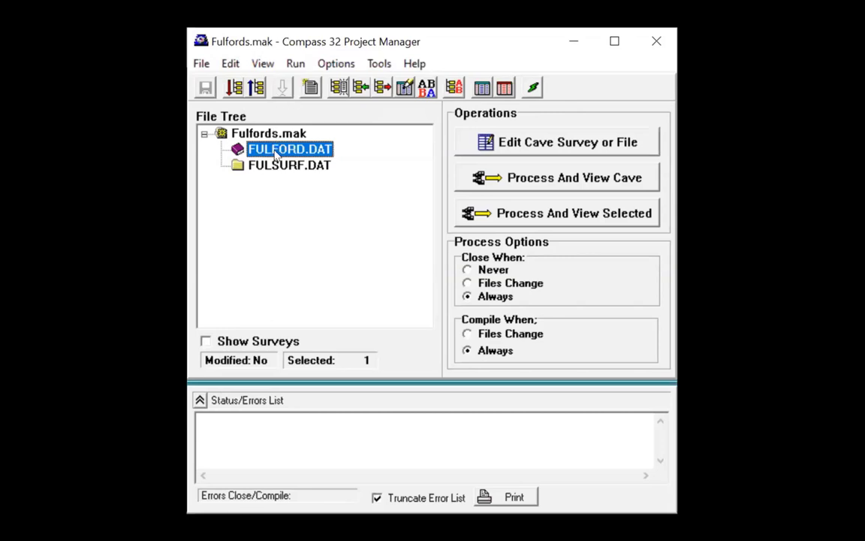
Step: Open FULFORD.DAT in Cave Editor and look over its survey list and the blank survey heading
left_click(536, 144)
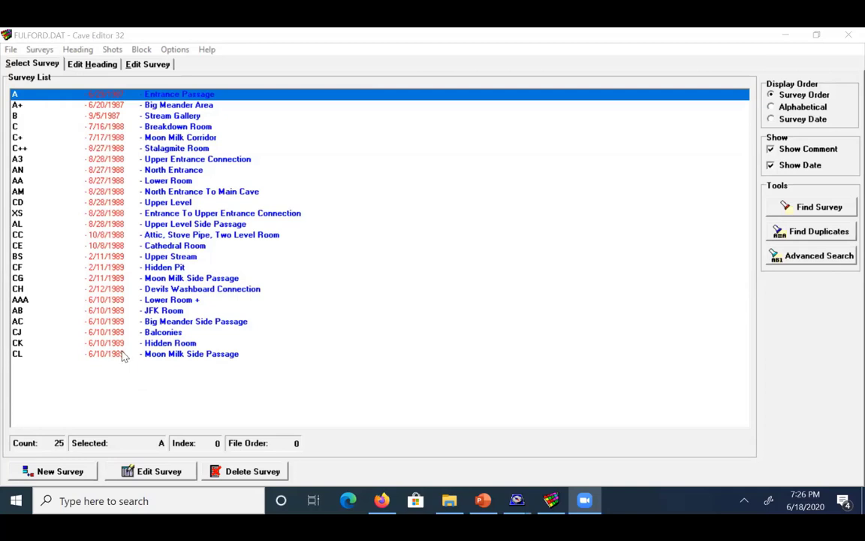
left_click(33, 63)
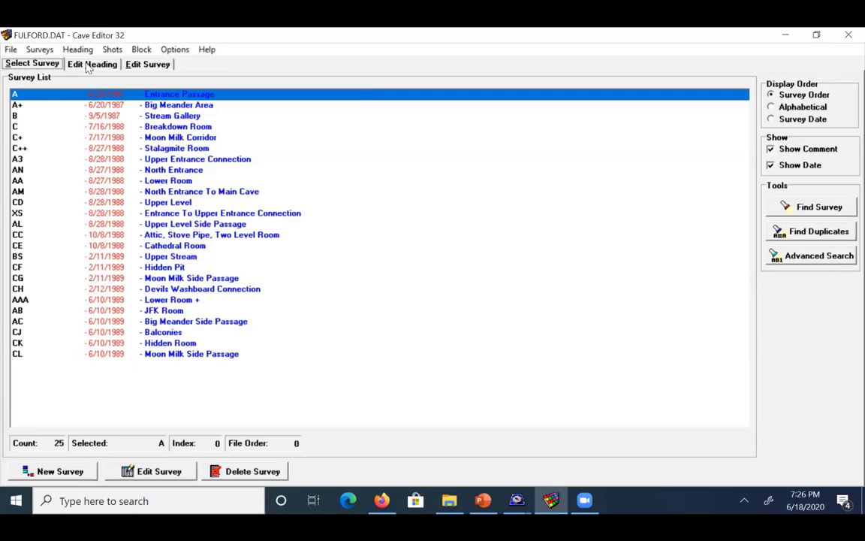
left_click(88, 64)
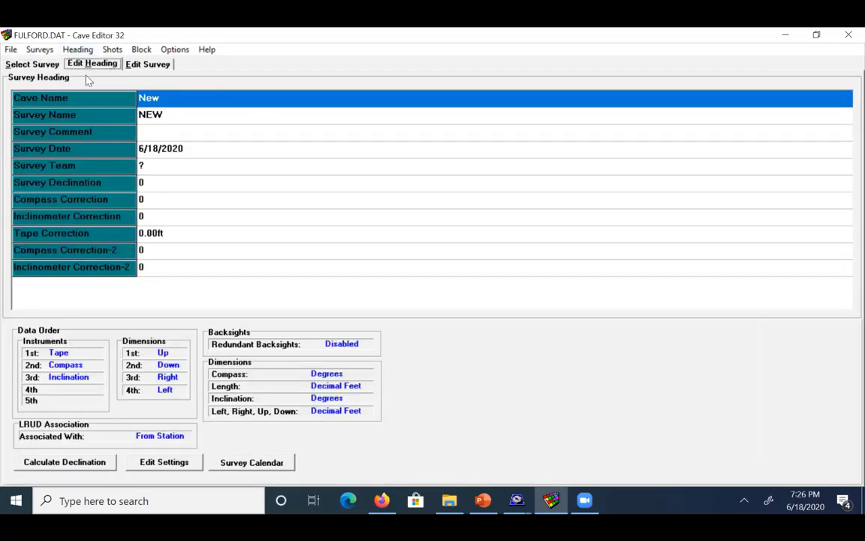
left_click(47, 65)
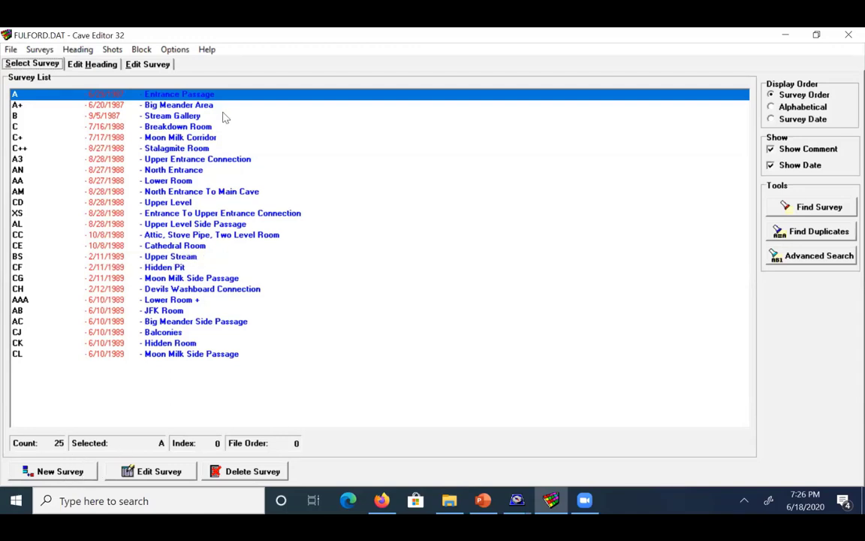
Step: Open the heading of survey A, Entrance Passage, and apply the calculated magnetic declination to it
double_click(97, 95)
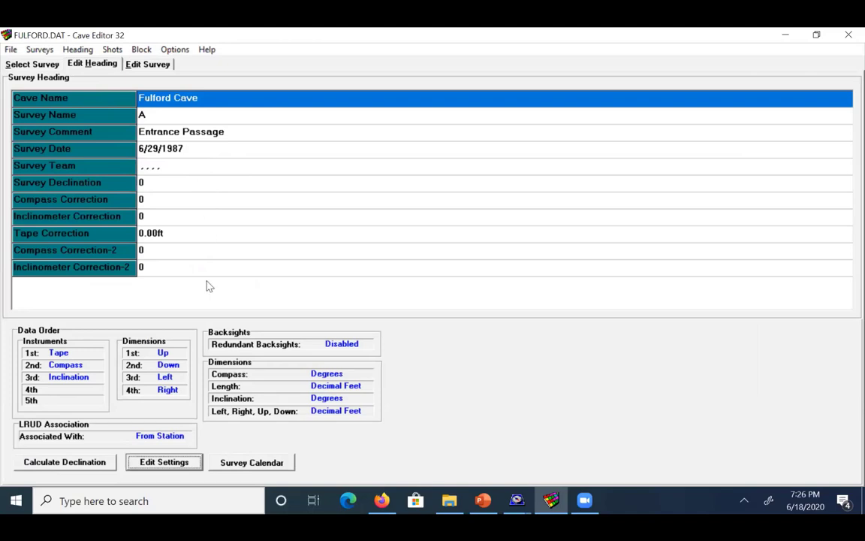
left_click(76, 463)
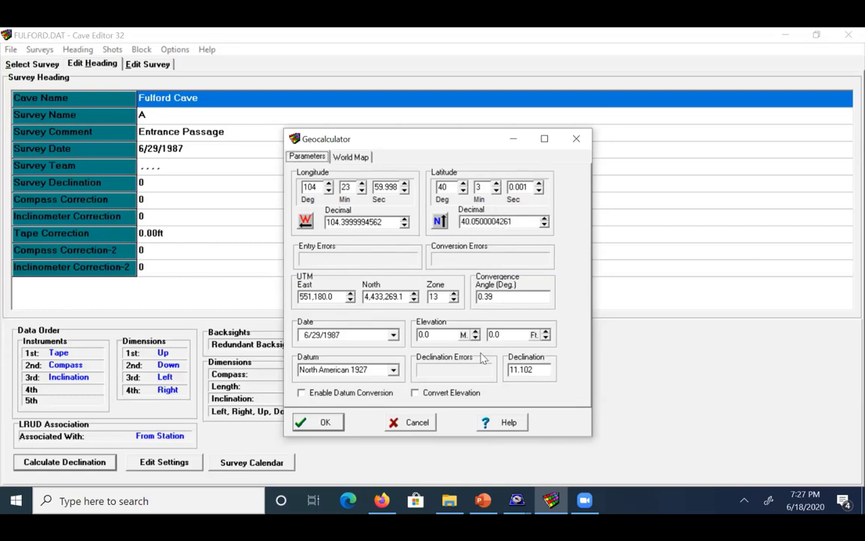
left_click(316, 425)
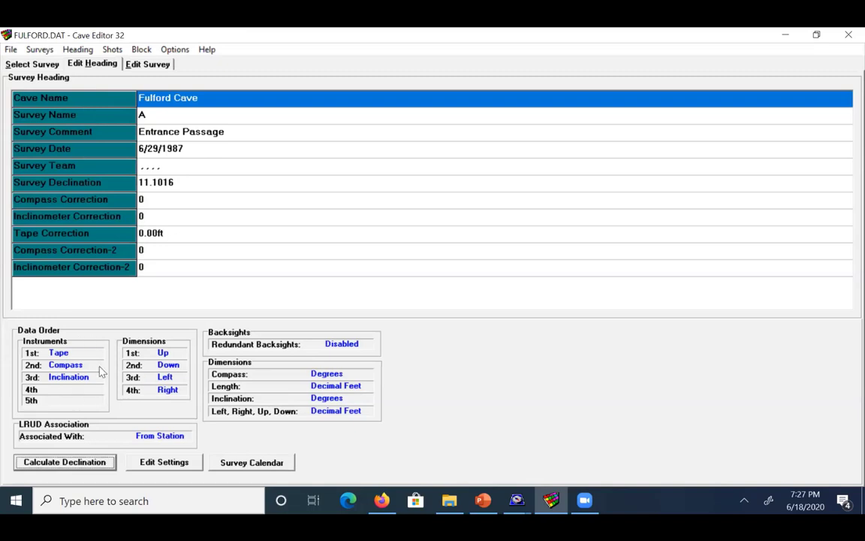
Step: Look over the shot data of survey A and return to its survey heading
left_click(154, 64)
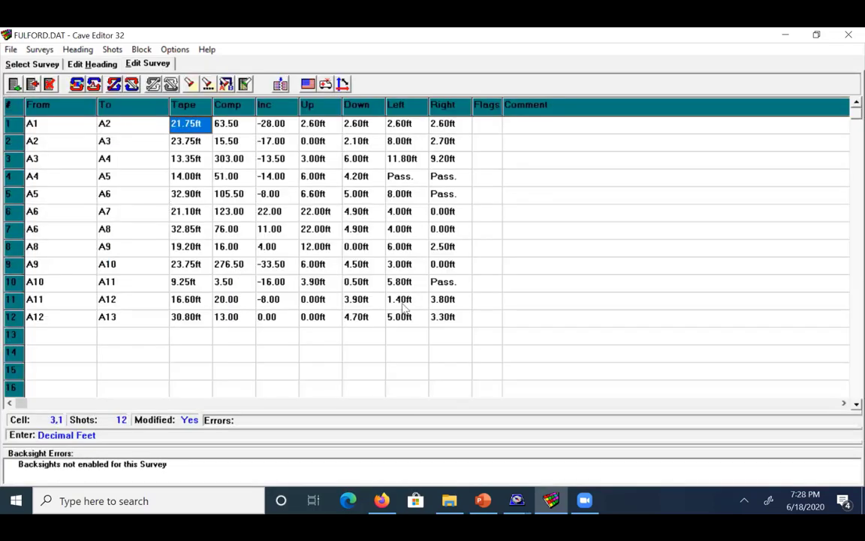
left_click(92, 64)
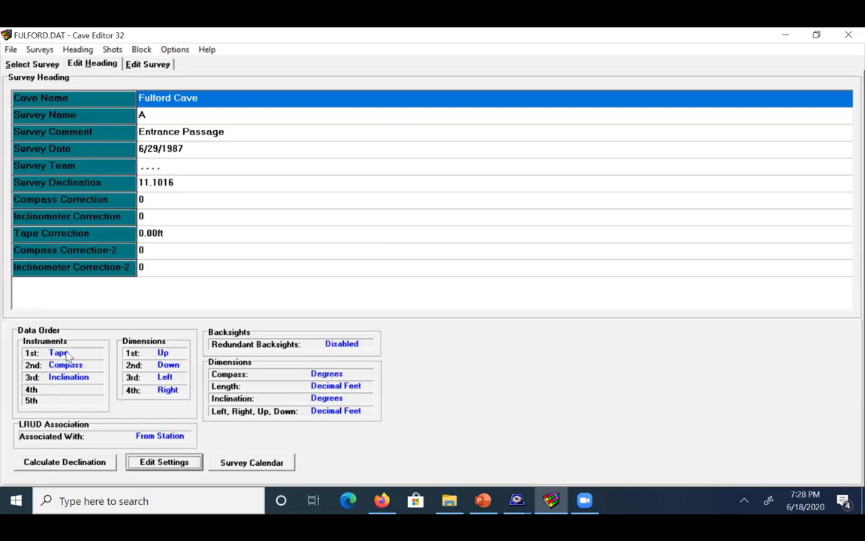
Step: Open survey A's settings and try Inclination first in the measurement order, moving it back down to third place
left_click(160, 466)
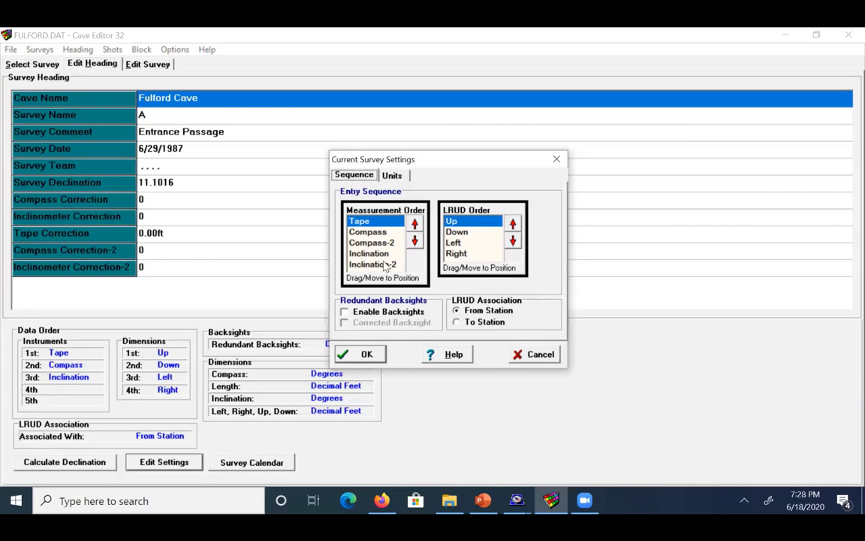
left_click(371, 255)
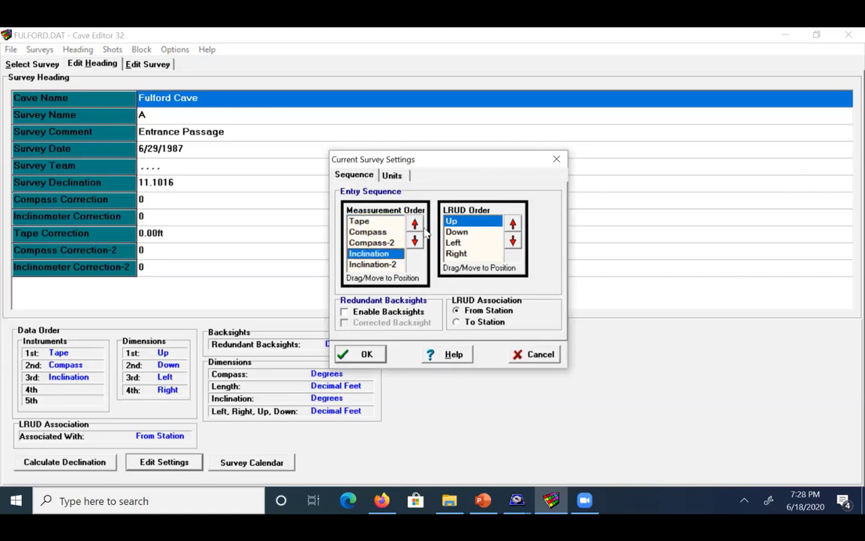
left_click(415, 227)
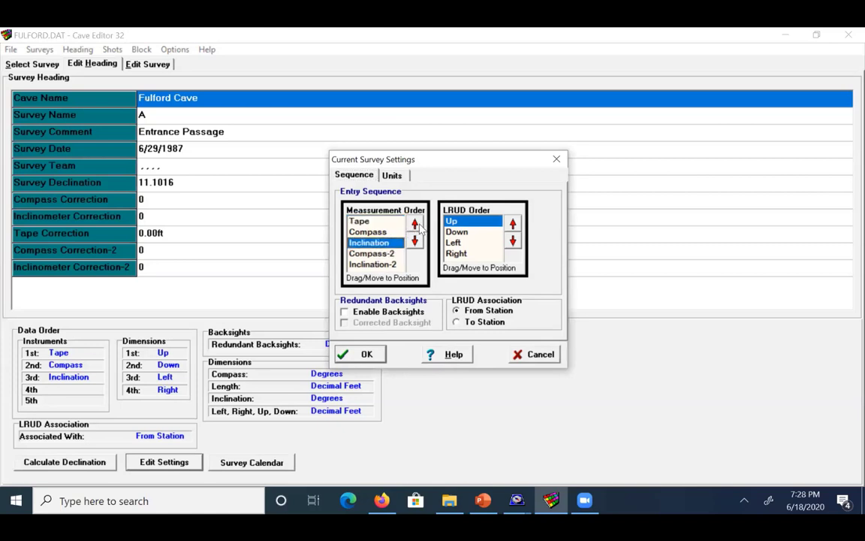
left_click(416, 228)
left_click(417, 229)
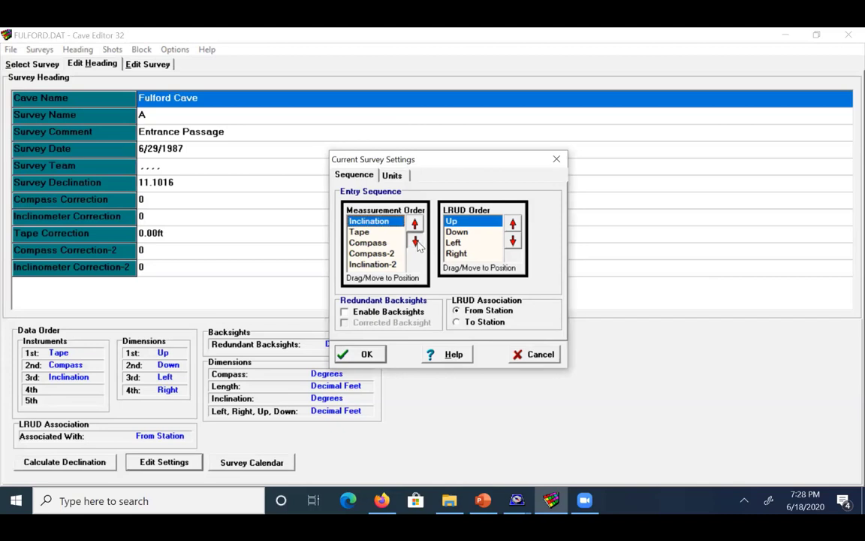
left_click(416, 241)
left_click(415, 241)
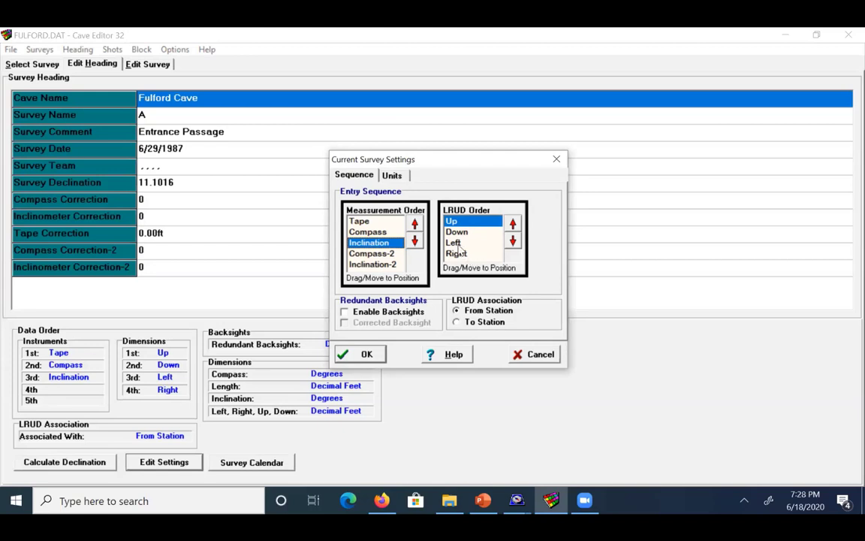
Step: Try Left first in the LRUD order, and return it to third place
left_click(495, 242)
left_click(513, 223)
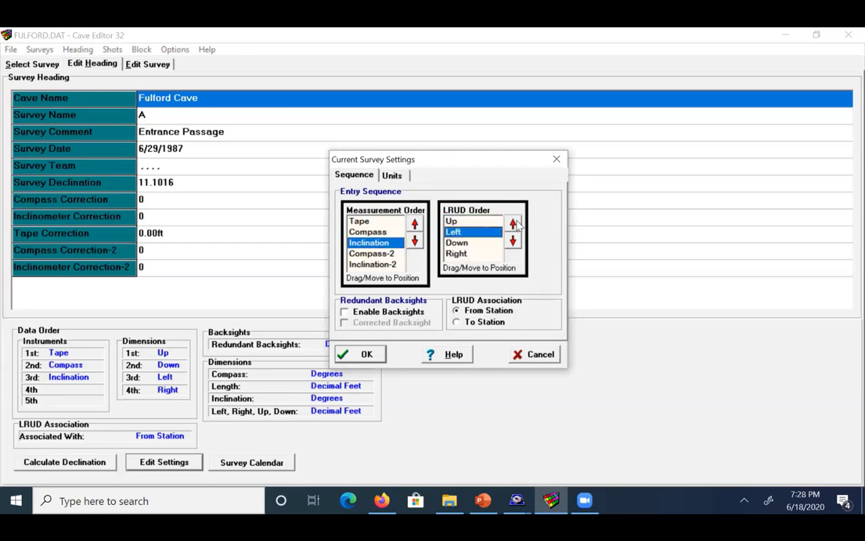
left_click(514, 223)
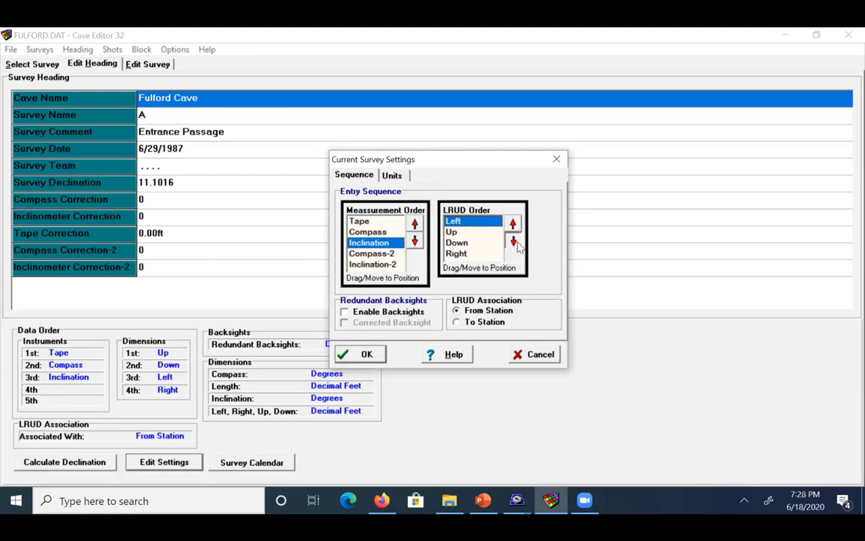
left_click(513, 240)
left_click(514, 241)
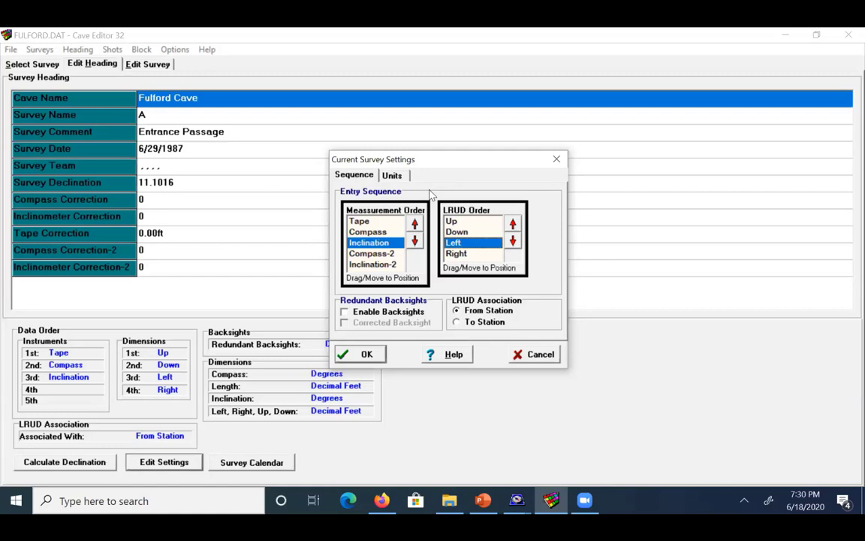
Step: Review the measurement units and the Survey Settings help topic, and leave the survey settings without applying changes
left_click(394, 176)
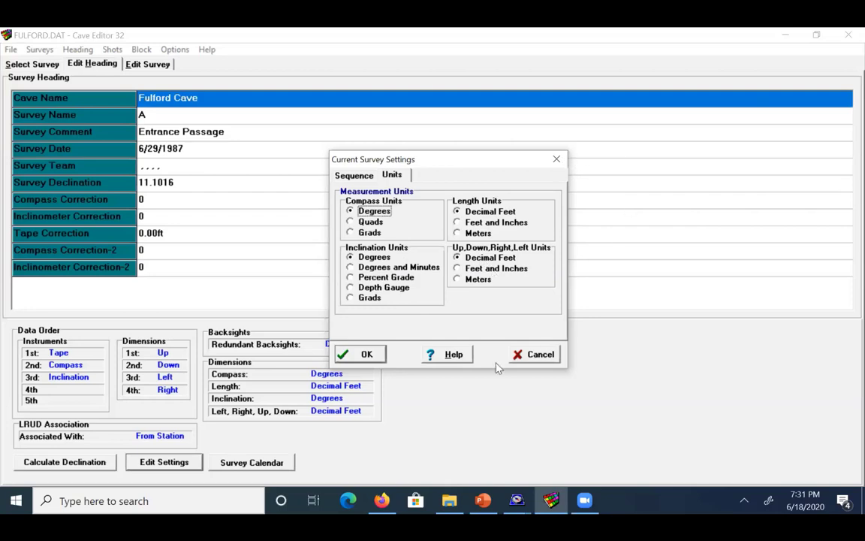
left_click(454, 355)
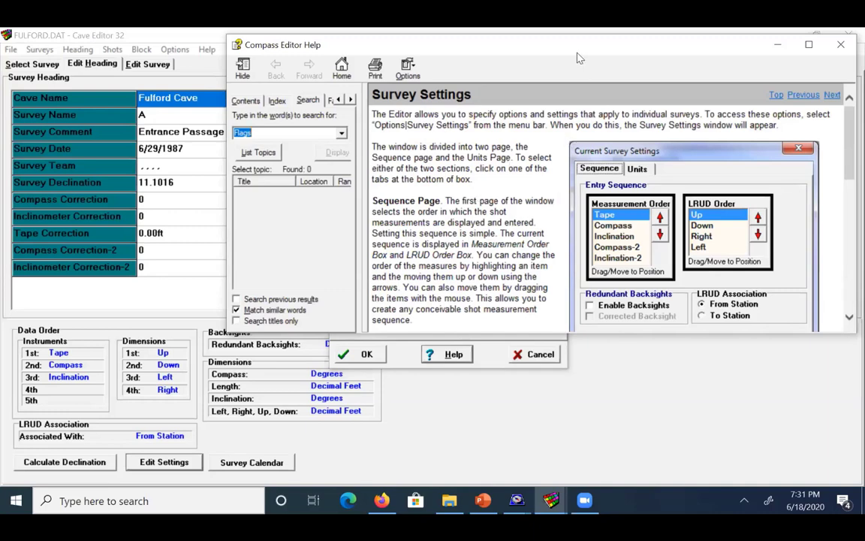
left_click_drag(526, 45, 319, 82)
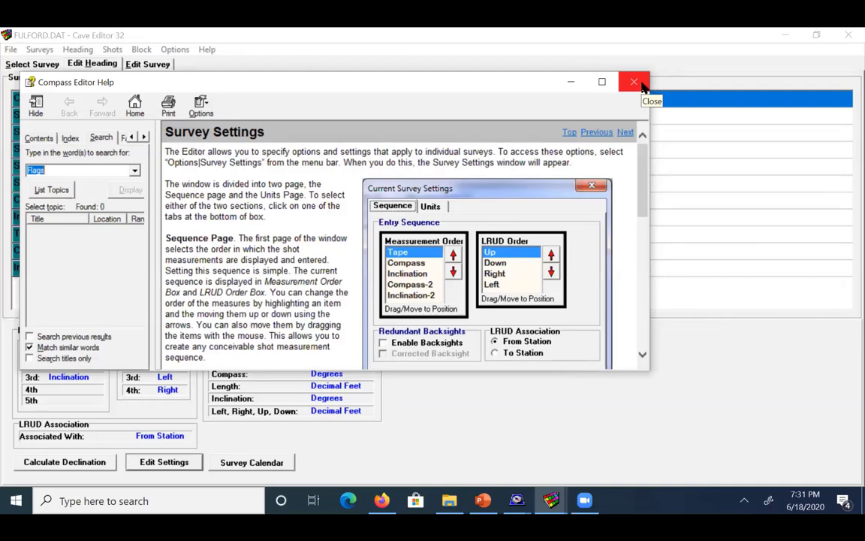
left_click(640, 84)
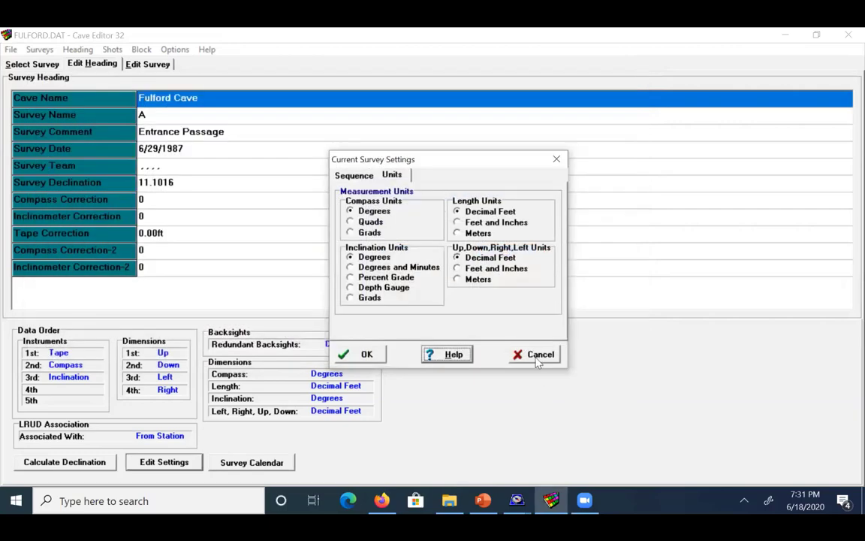
left_click(537, 354)
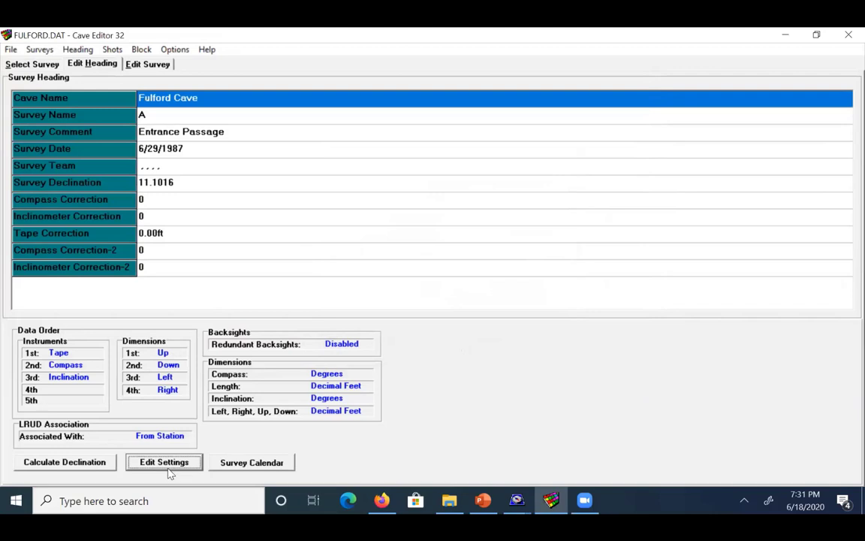
Step: View survey A's date in the Survey Calendar and close it without changes
key("Tab")
key("Return")
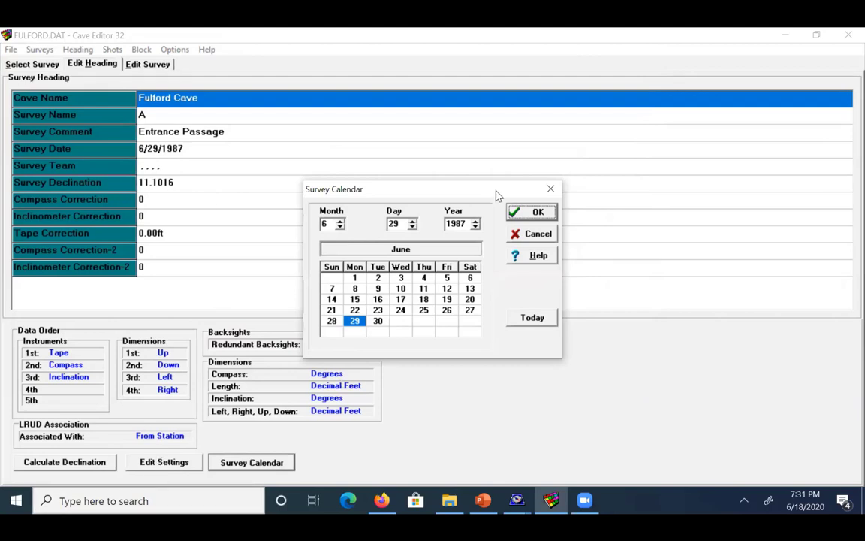
left_click(552, 189)
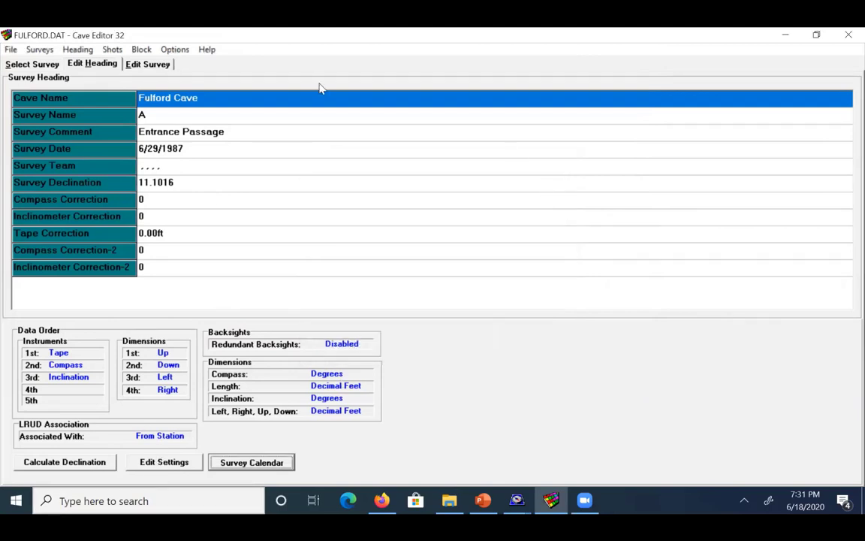
Step: Append a new shot row after the A12 to A13 shot in survey A's shot table
left_click(139, 66)
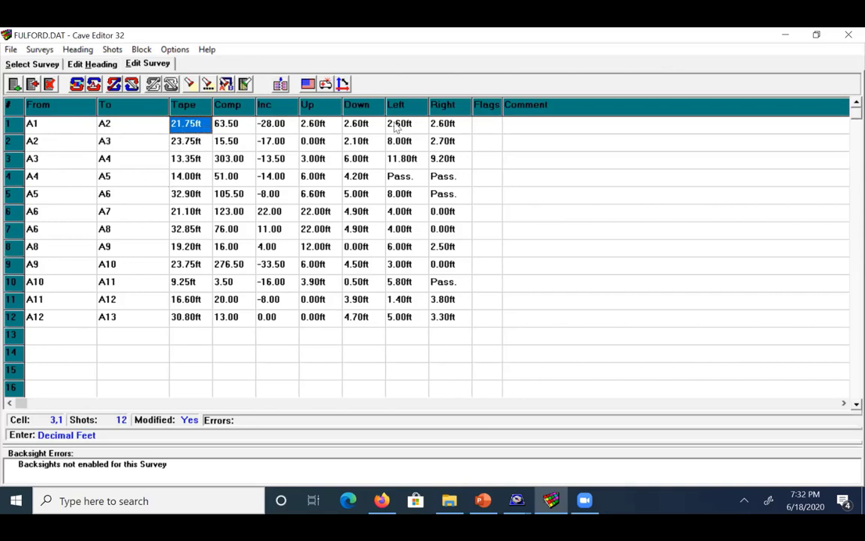
left_click(453, 323)
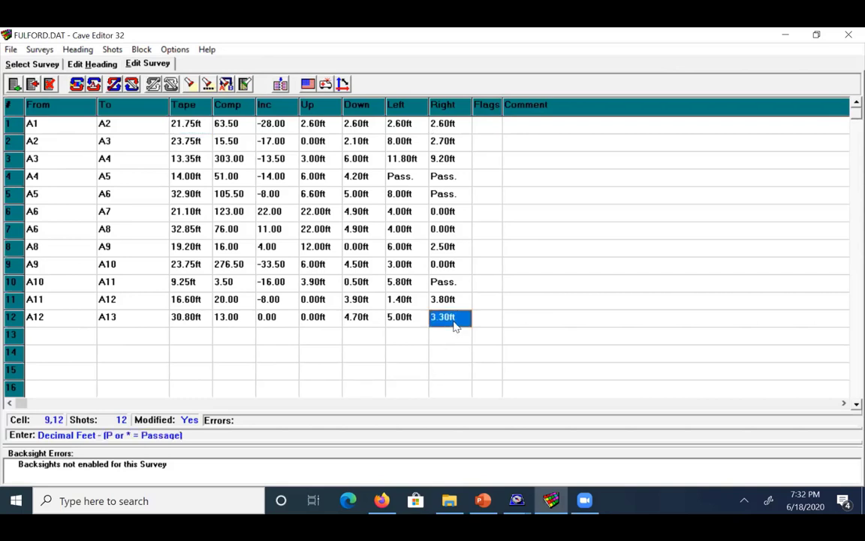
left_click(463, 335)
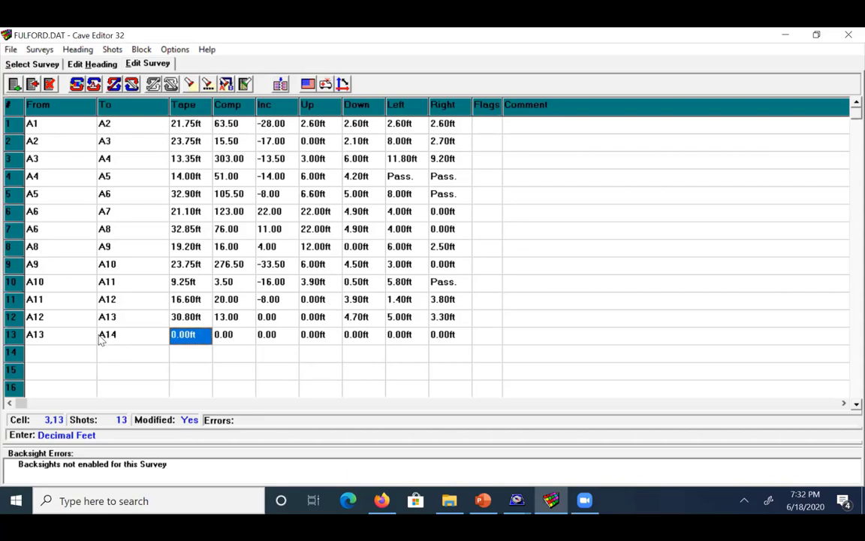
Step: Select the new shot's From station and review the available shot-editing commands
left_click(57, 340)
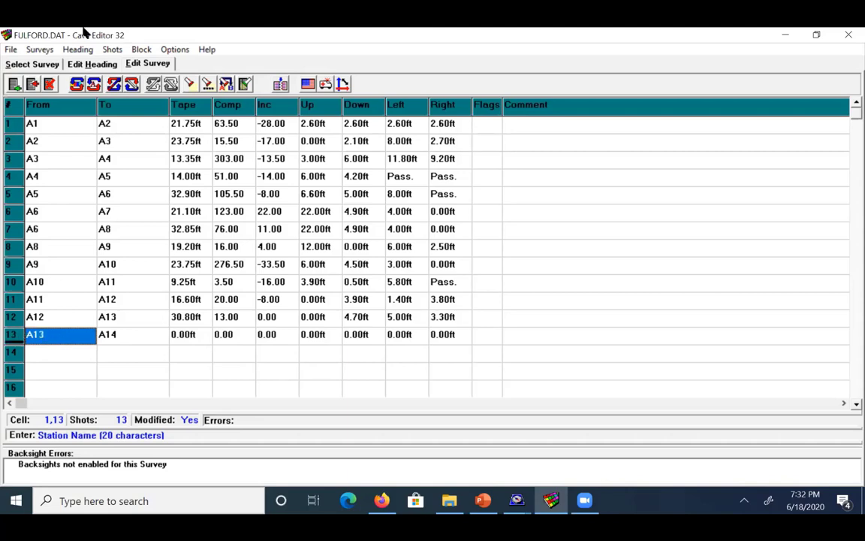
left_click(111, 50)
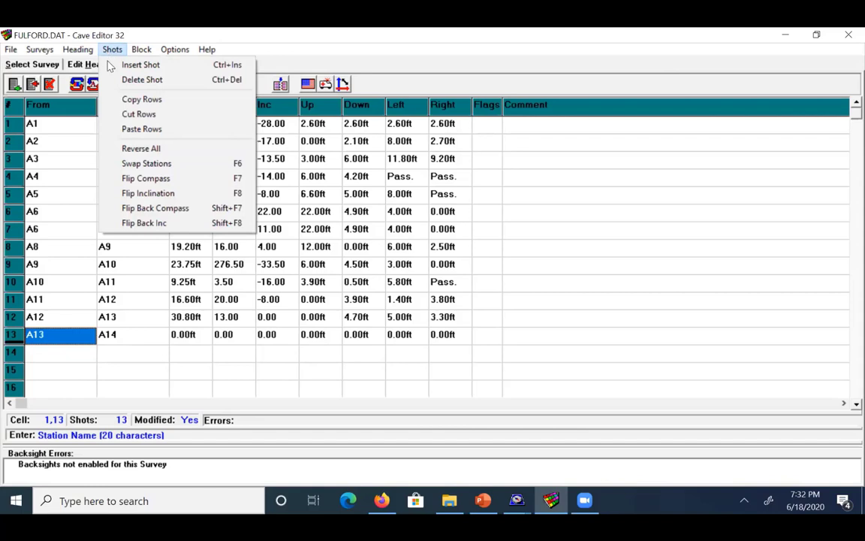
left_click(503, 281)
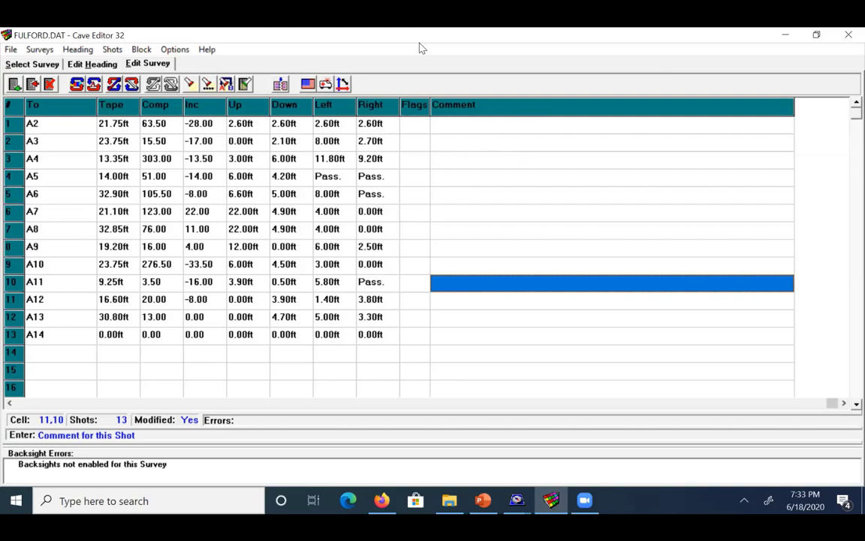
Step: Examine the Set Survey Flags options and their Setting Flags help topic, leaving the flags unchanged
left_click(162, 51)
mouse_move(140, 54)
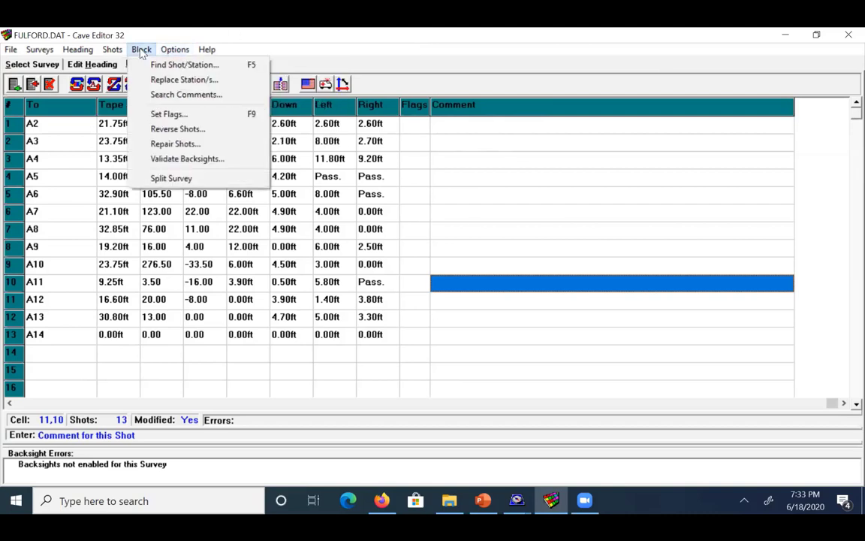
left_click(159, 114)
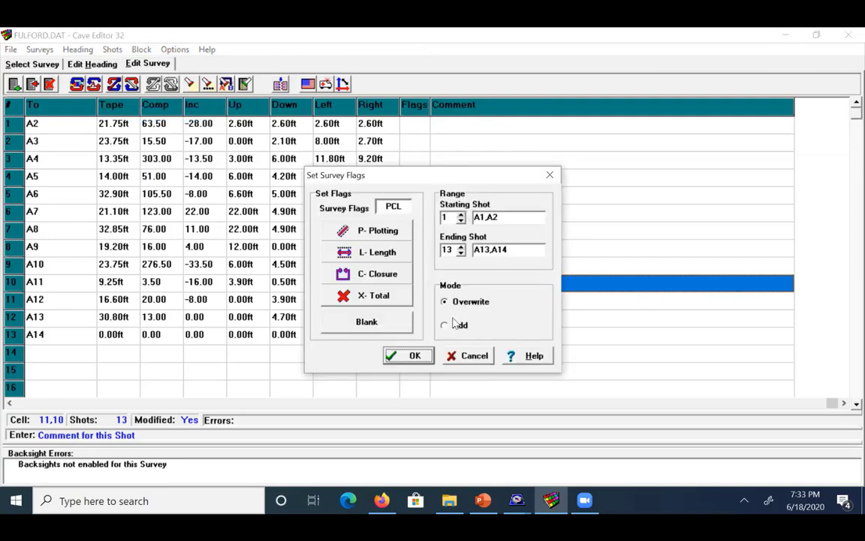
left_click(525, 359)
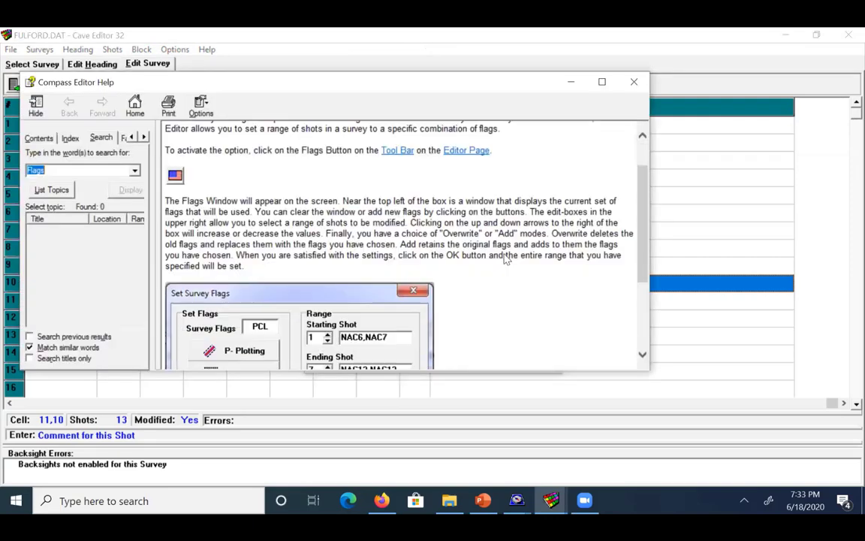
scroll(506, 253, "down", 5)
scroll(507, 257, "down", 1)
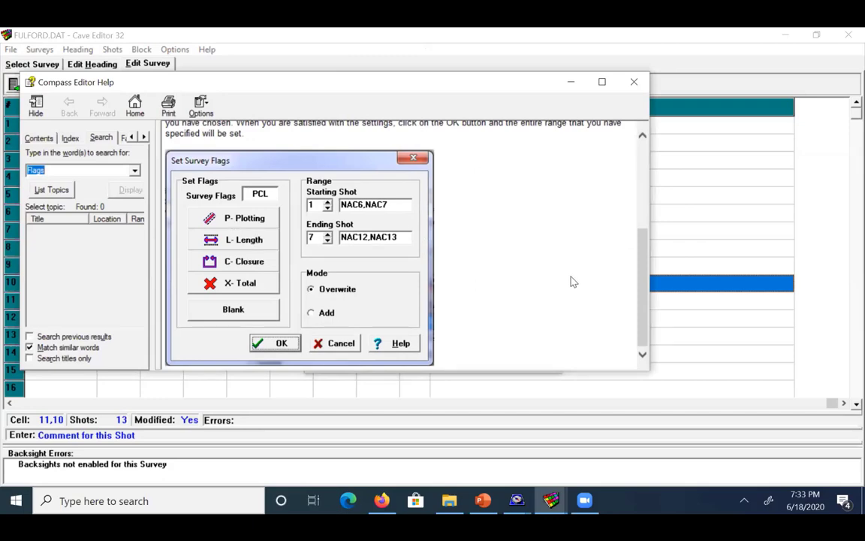
scroll(570, 277, "up", 8)
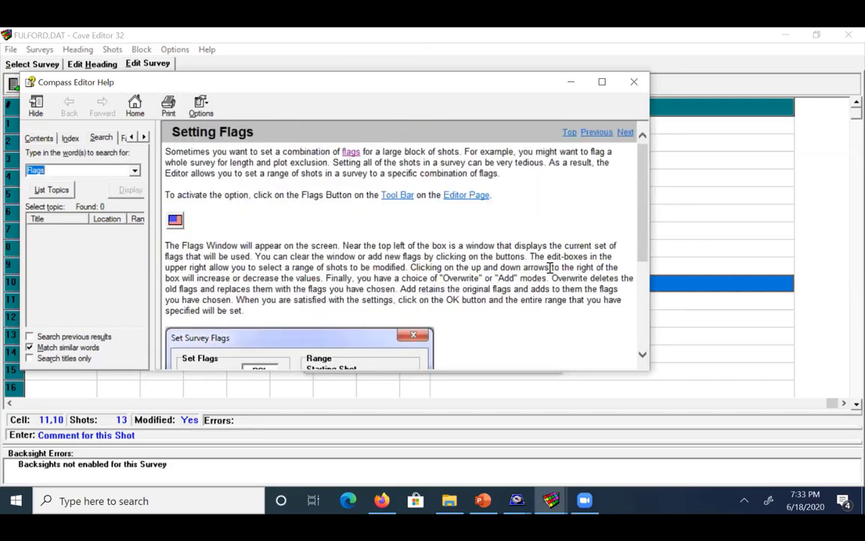
left_click(633, 82)
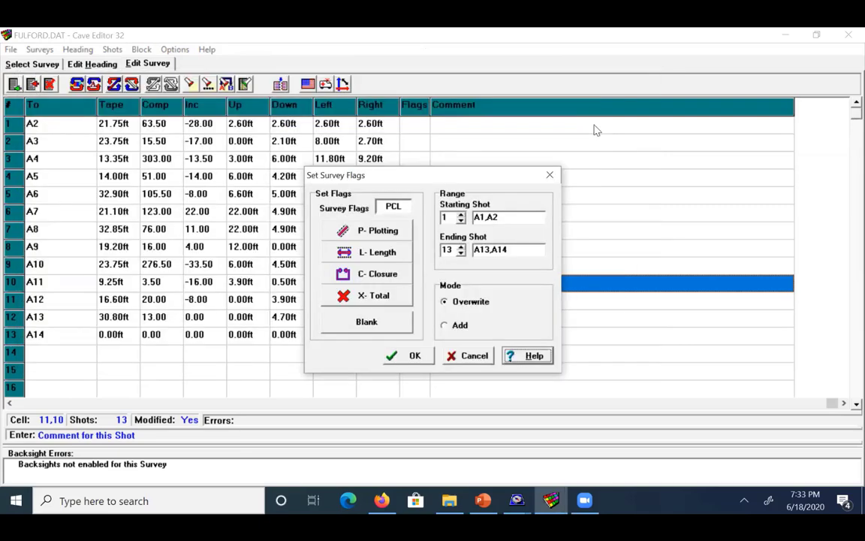
left_click(551, 176)
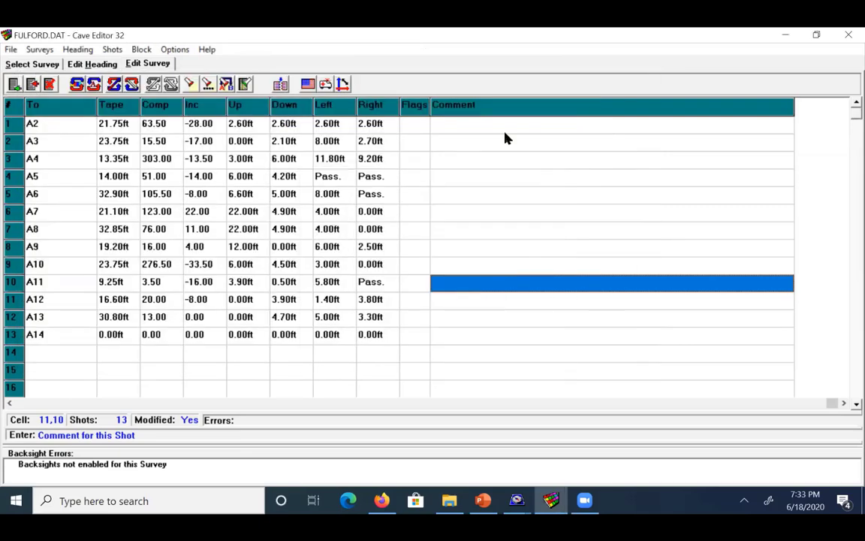
Step: Look through the comment cells of shots 1 to 8 and bring the From column back into view
left_click(456, 131)
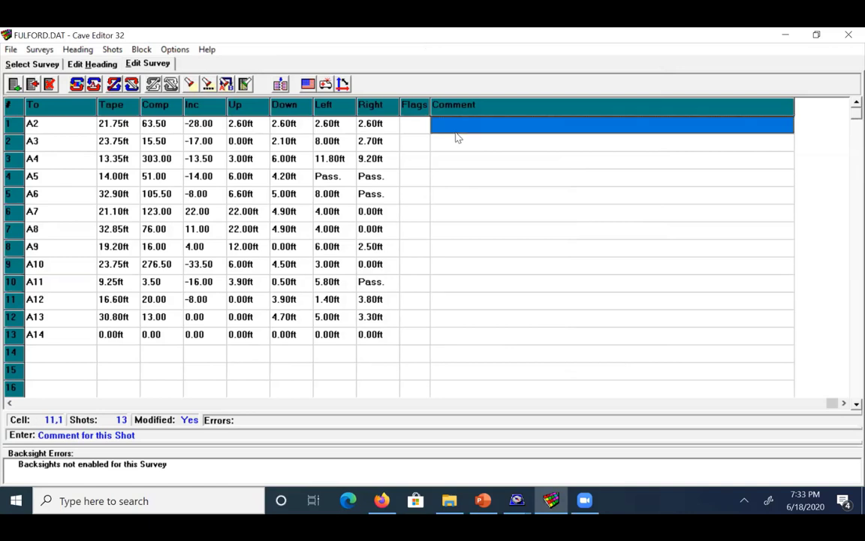
left_click(460, 145)
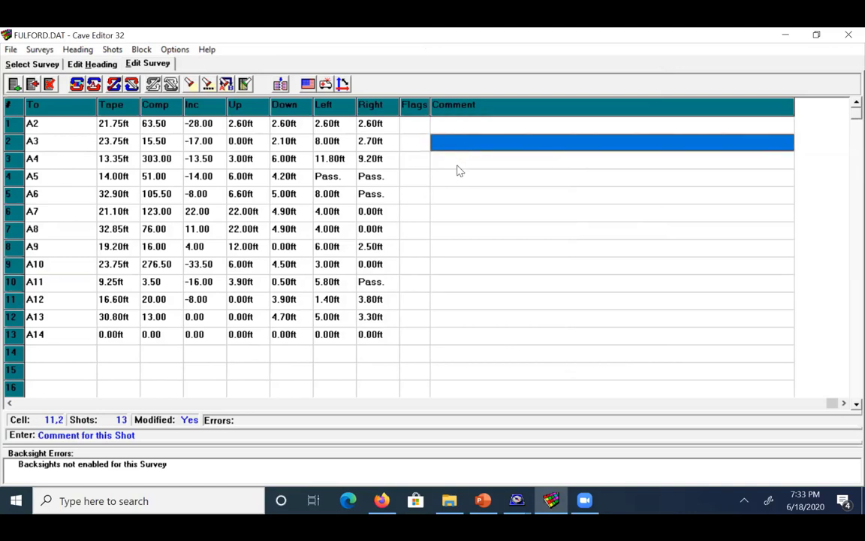
key("Down")
key("Down")
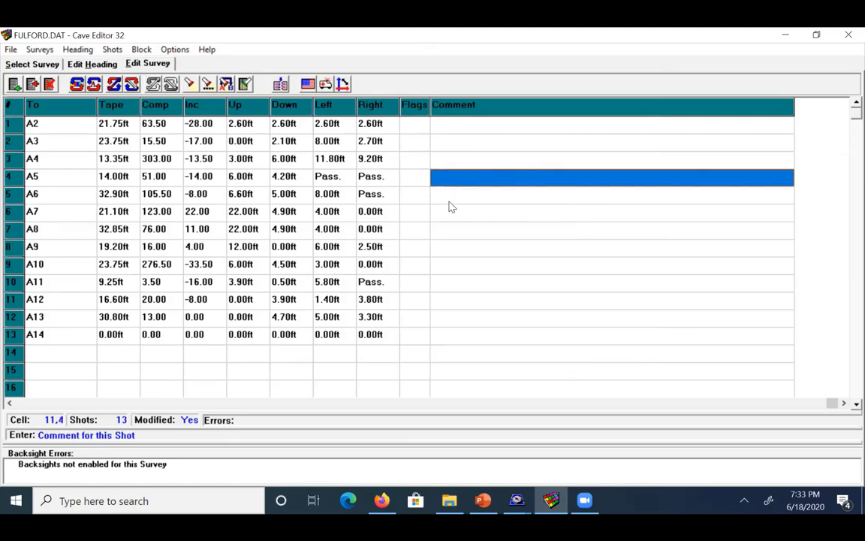
key("Down")
key("Down")
key("Down")
key("Down")
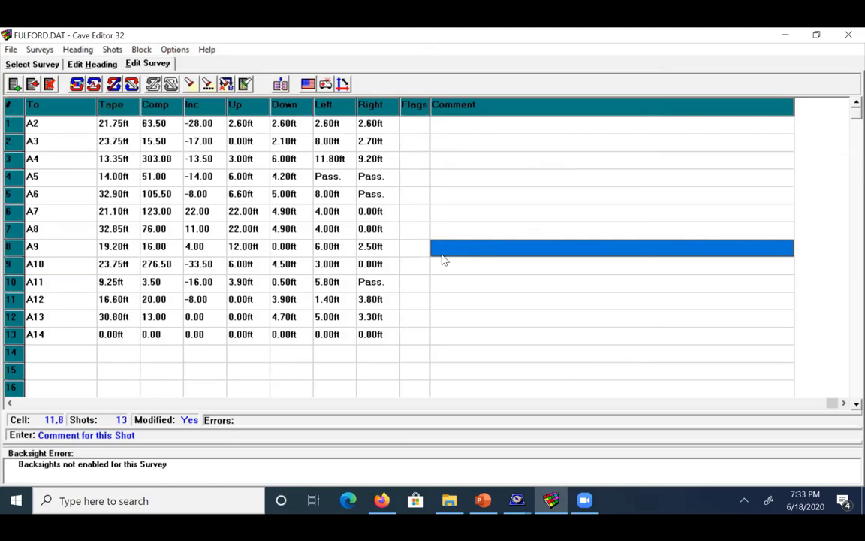
left_click(10, 404)
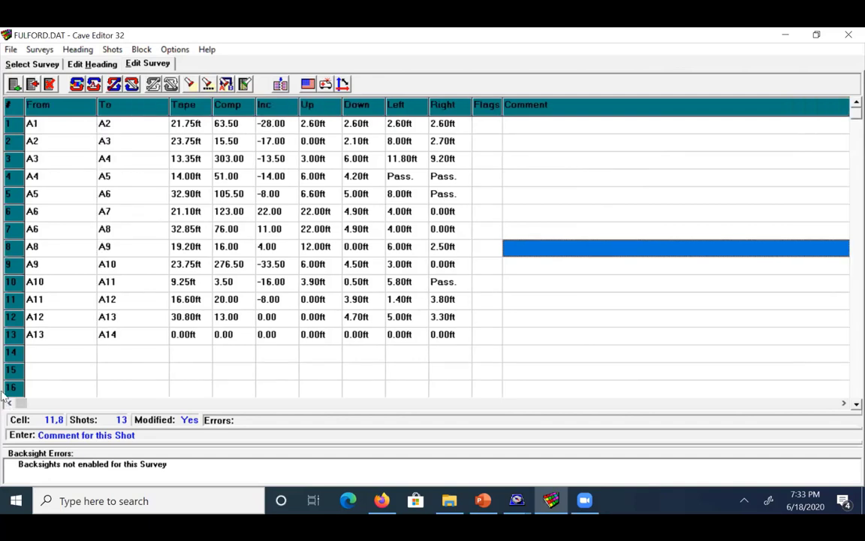
Step: Delete the A13 to A14 shot row from survey A's shot table
left_click(16, 338)
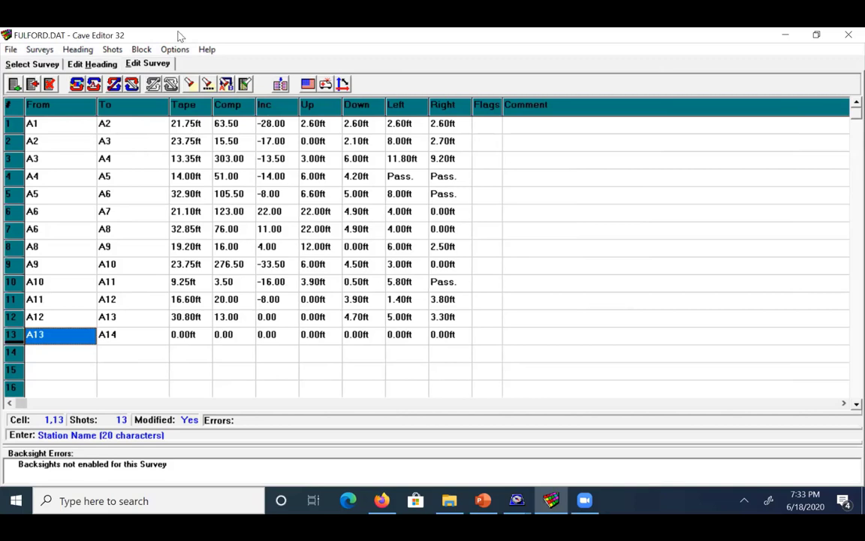
left_click(113, 51)
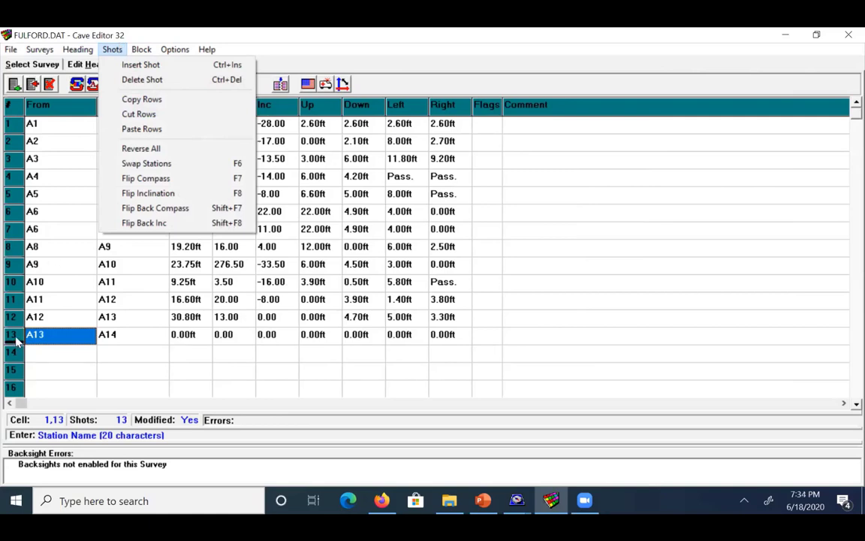
left_click(154, 80)
left_click(404, 296)
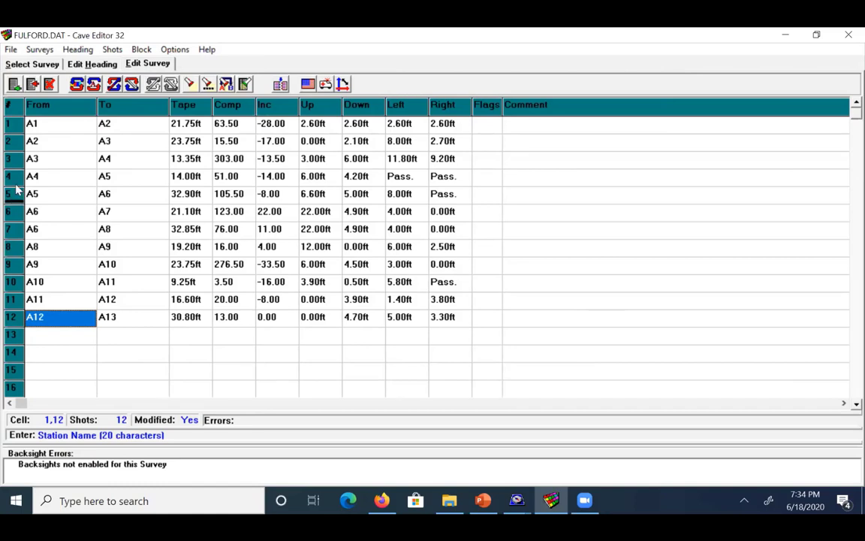
left_click(76, 51)
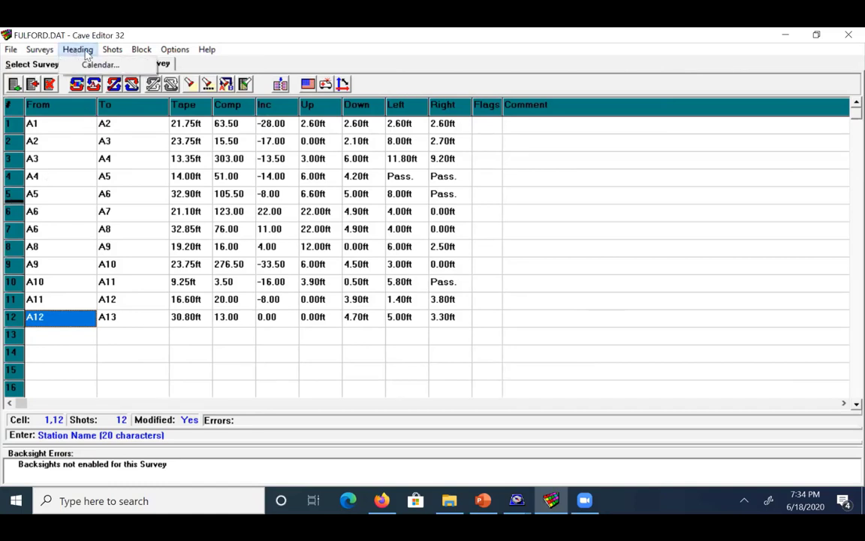
mouse_move(106, 52)
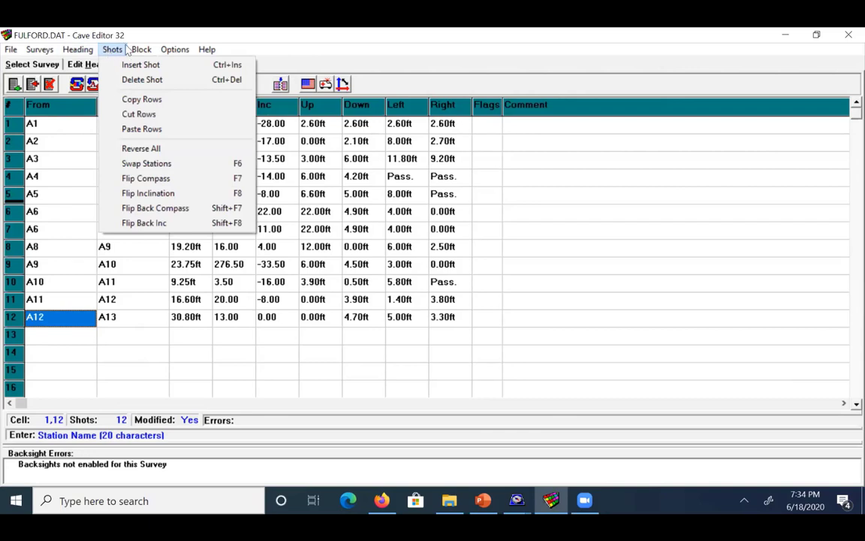
mouse_move(134, 49)
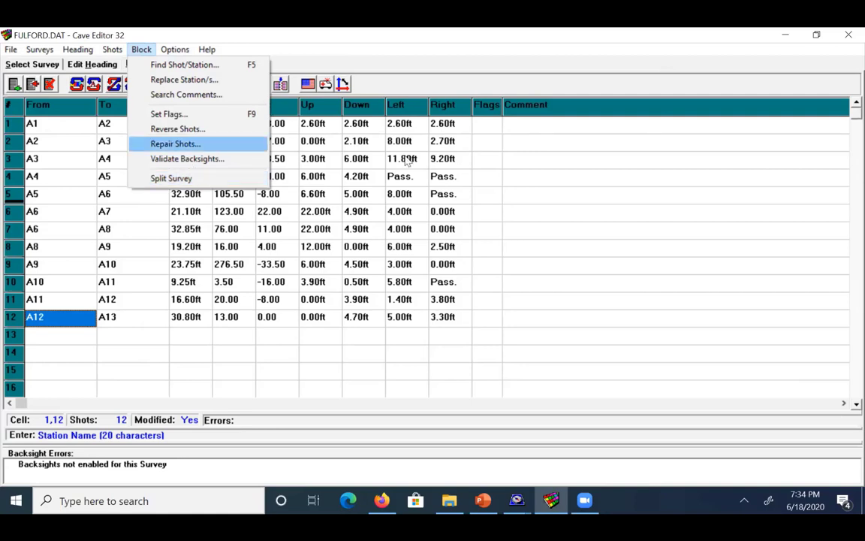
key("Return")
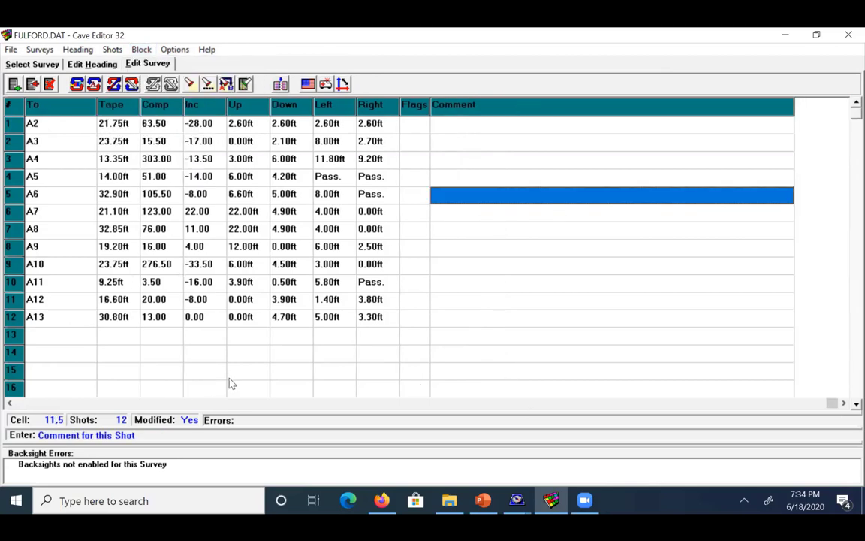
Step: Examine the Pass. entries in the Left and Right columns for shots 4 and 10 of survey A
left_click(338, 178)
key("Right")
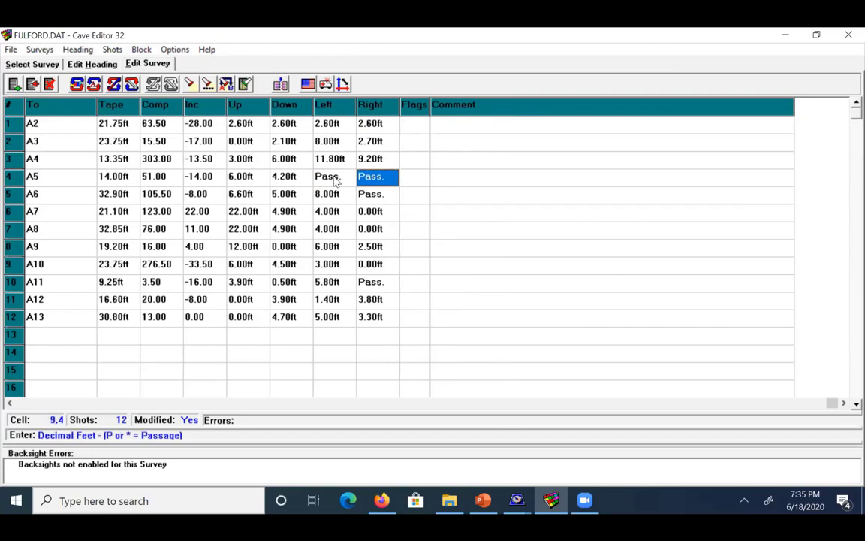
key("Left")
key("Right")
key("Left")
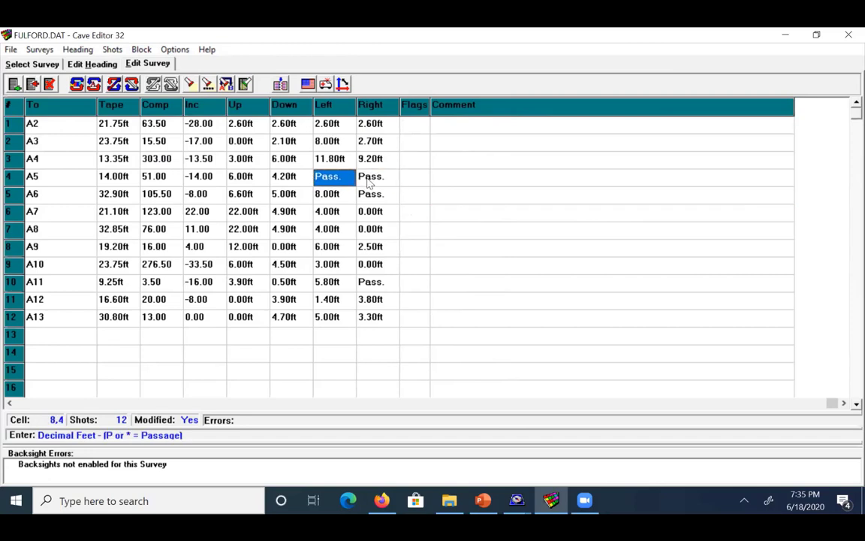
left_click(364, 185)
left_click(343, 189)
left_click(370, 284)
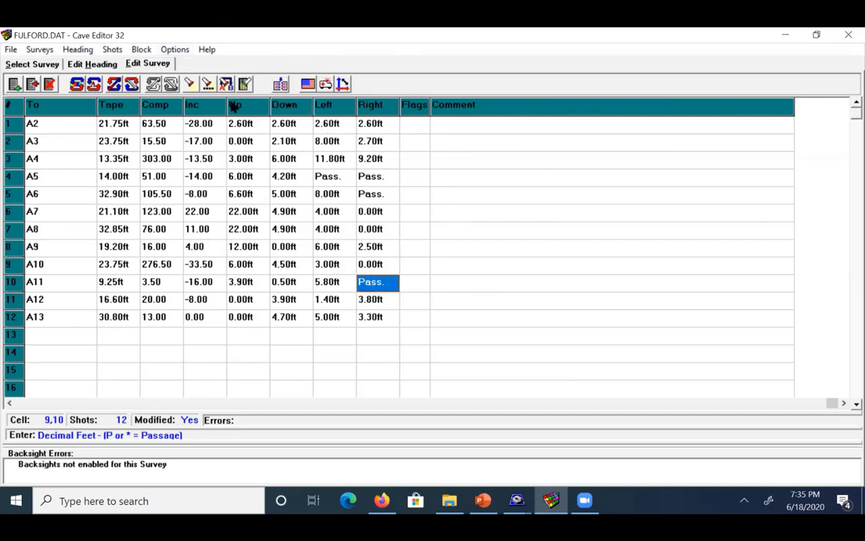
Step: Save the edited FULFORD.DAT survey file under its current name
left_click(12, 50)
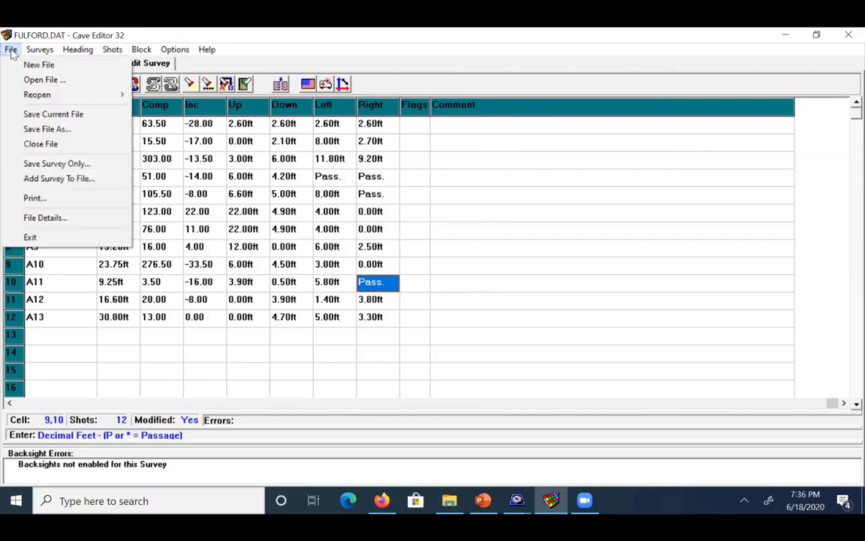
left_click(67, 115)
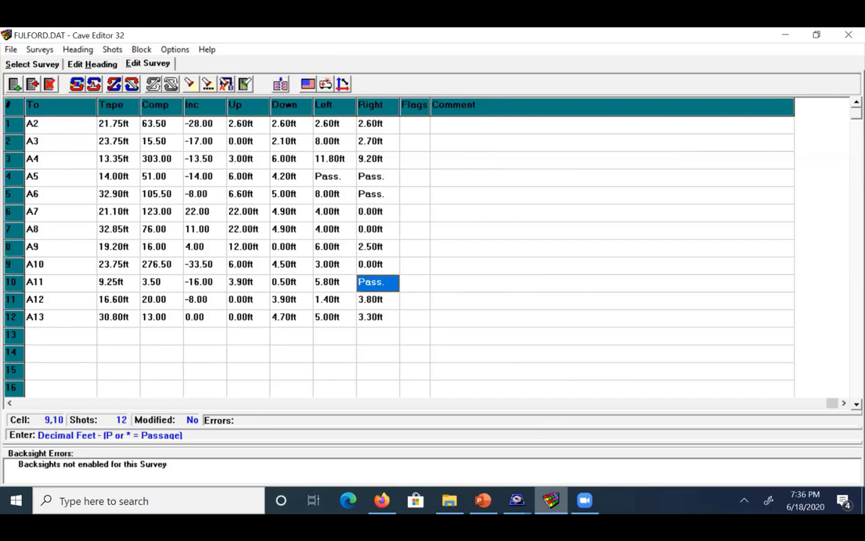
mouse_move(550, 500)
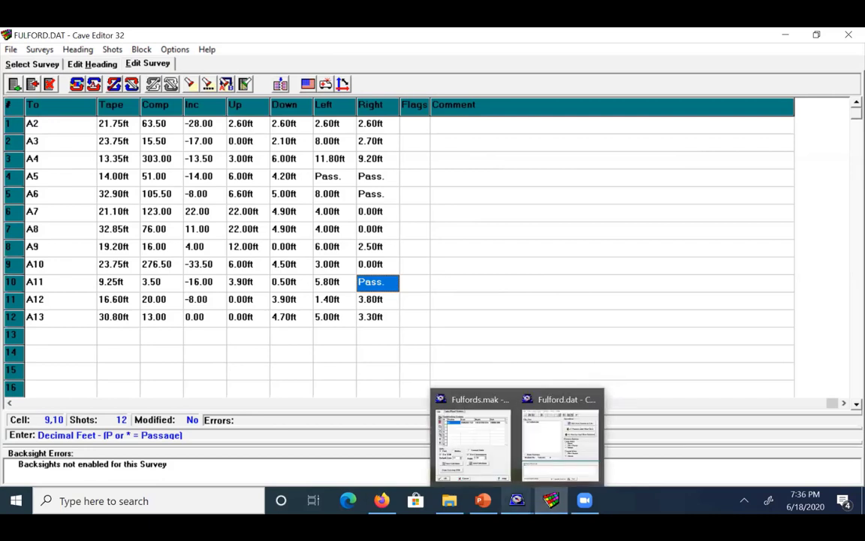
mouse_move(517, 500)
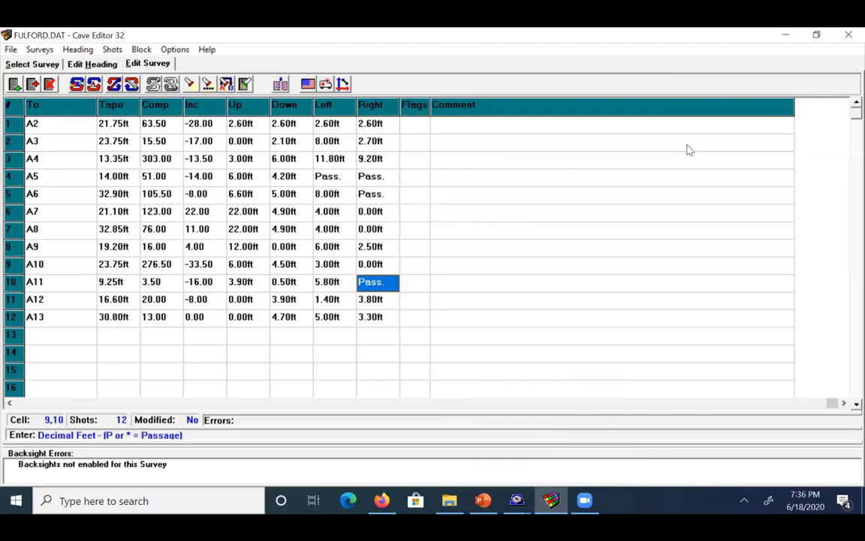
Step: Return from survey A's shot table to the survey list and close the Cave Editor, going back to the Compass Project Manager
left_click(34, 63)
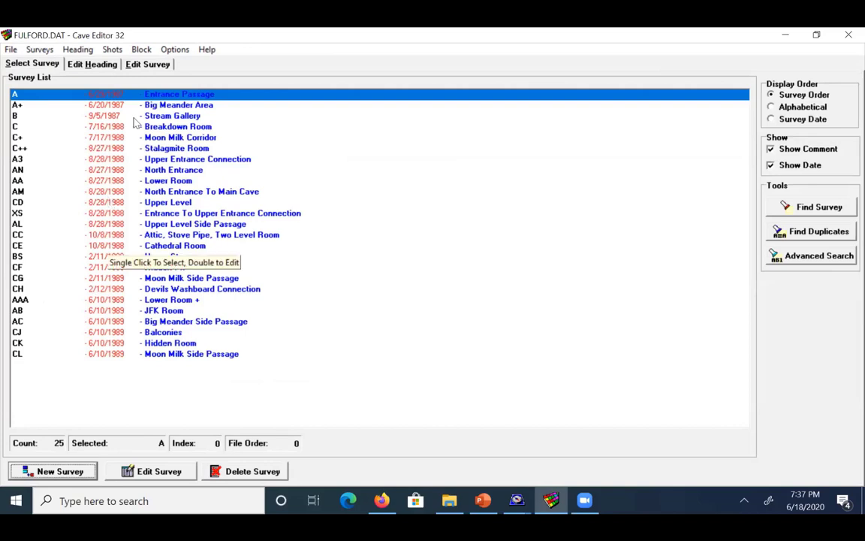
left_click(38, 63)
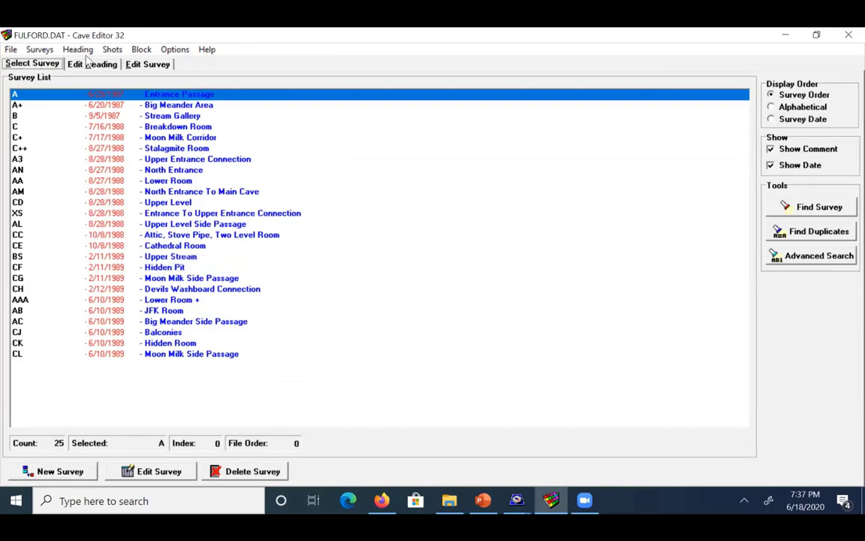
left_click(135, 65)
left_click(44, 63)
left_click(127, 64)
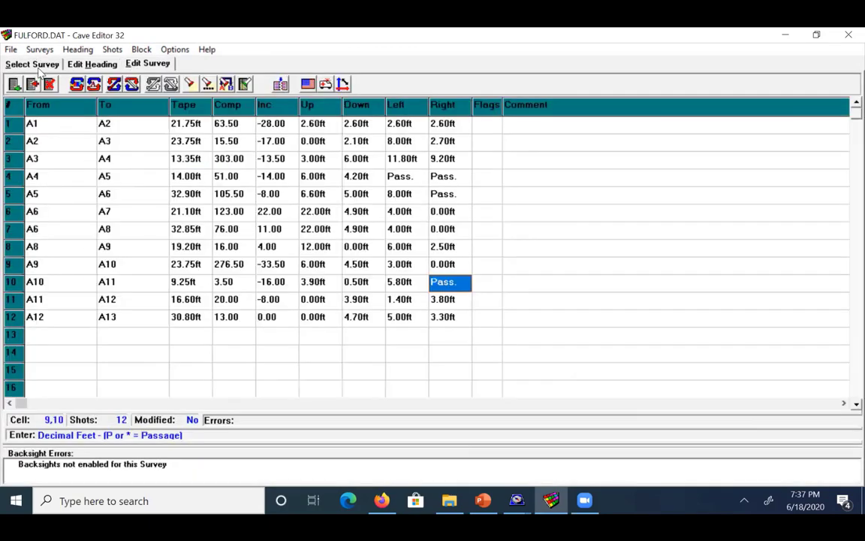
left_click(36, 65)
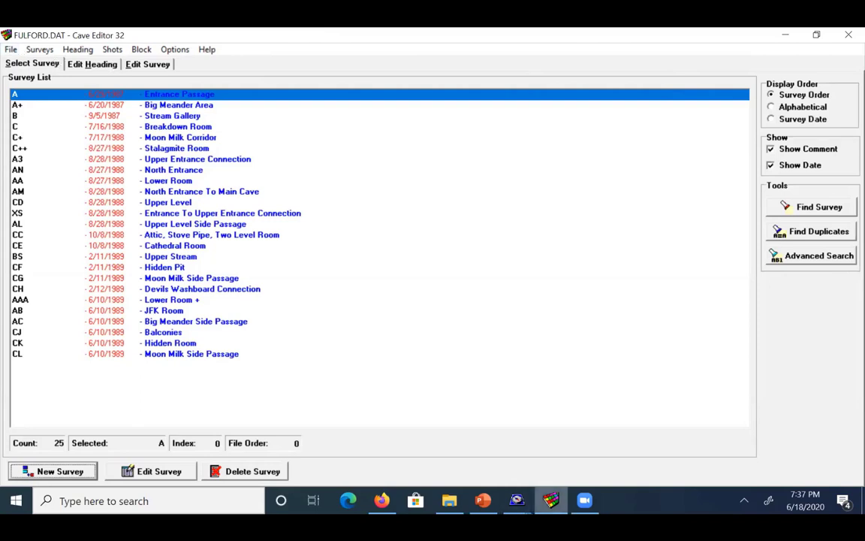
key("alt+Tab")
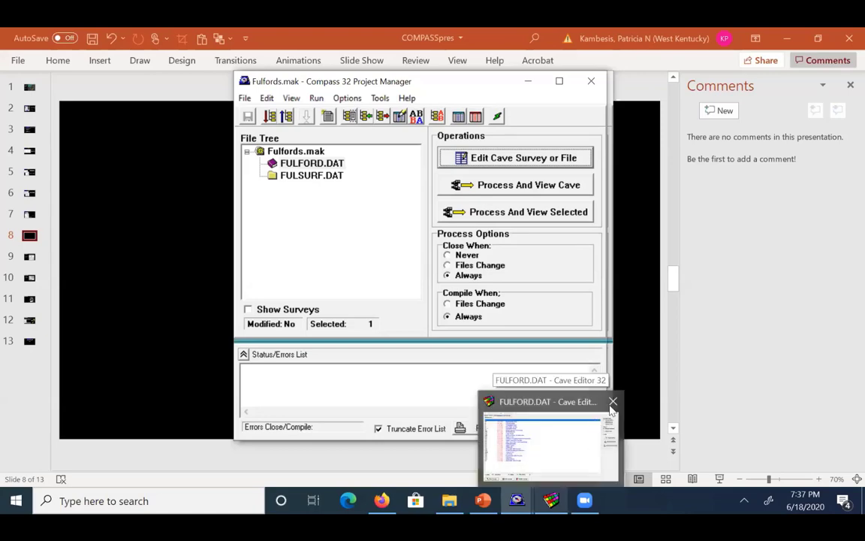
left_click(613, 401)
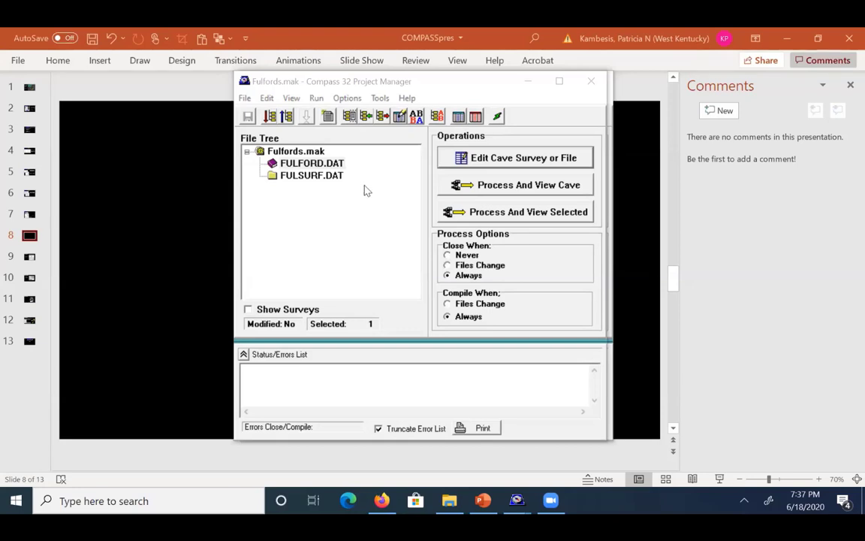
Step: Process the whole Fulfords.mak project and view the resulting cave line plot
left_click(301, 152)
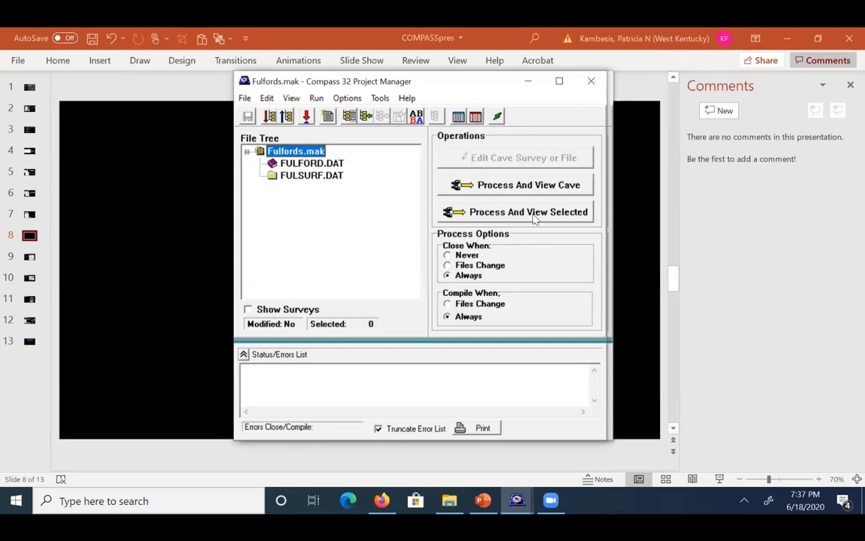
left_click(275, 163)
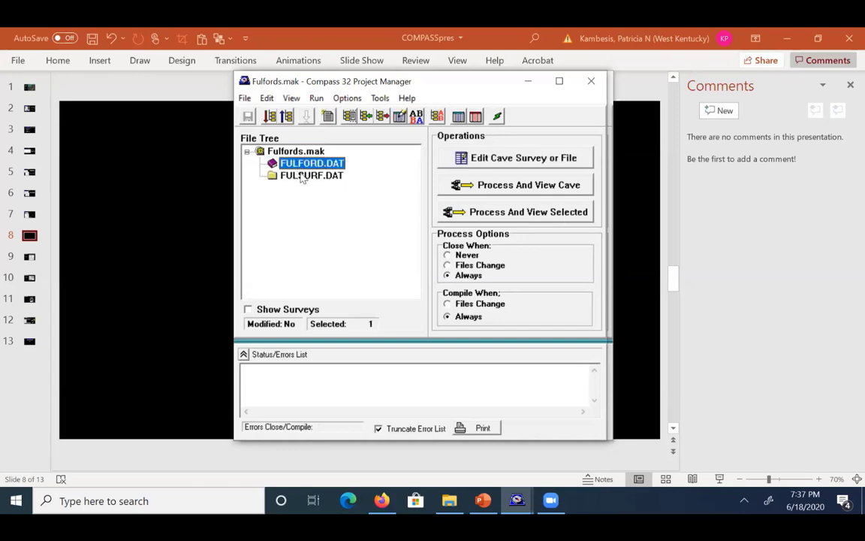
left_click(304, 175)
left_click(303, 163)
left_click(344, 167)
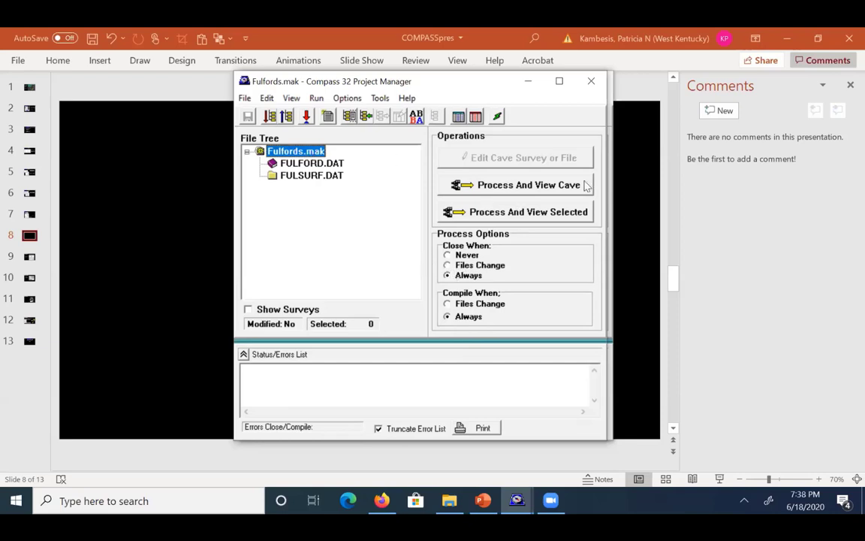
left_click(507, 189)
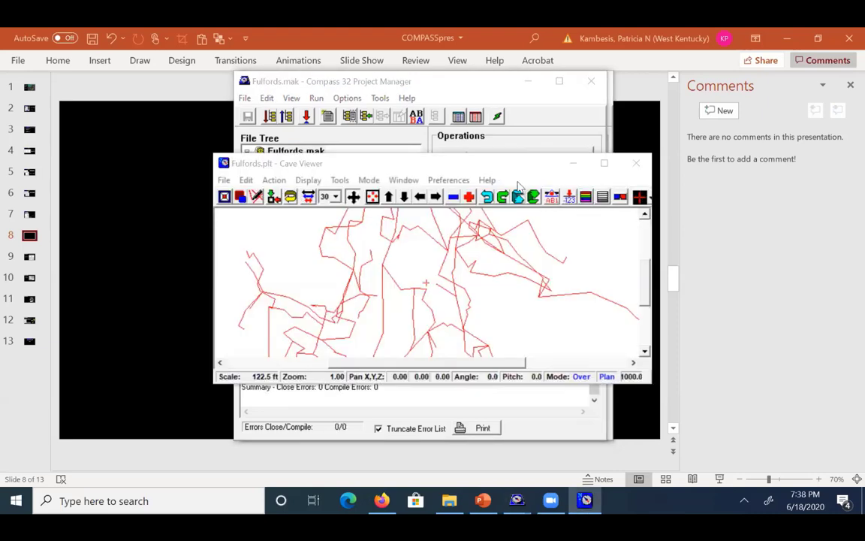
Step: Move the Cave Viewer window off the Project Manager's operations and bring the Project Manager back to the front
left_click_drag(549, 162, 498, 255)
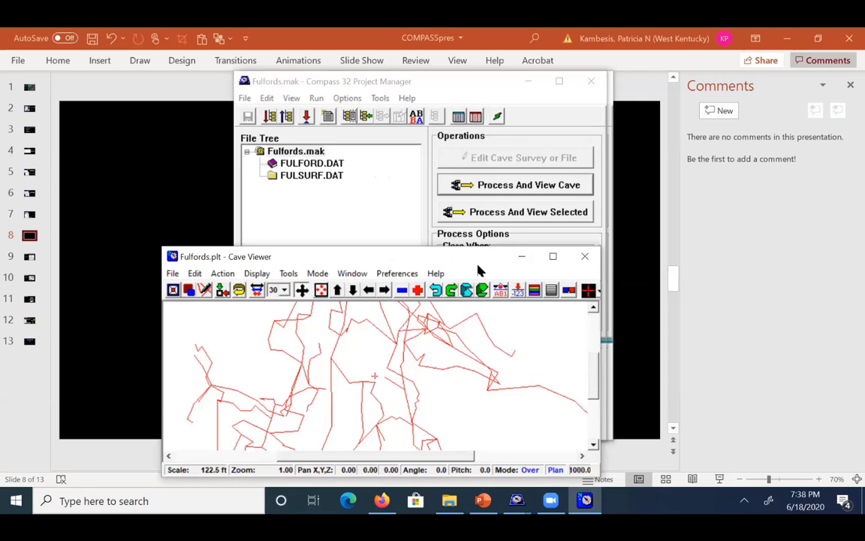
left_click_drag(504, 256, 466, 259)
left_click(483, 261)
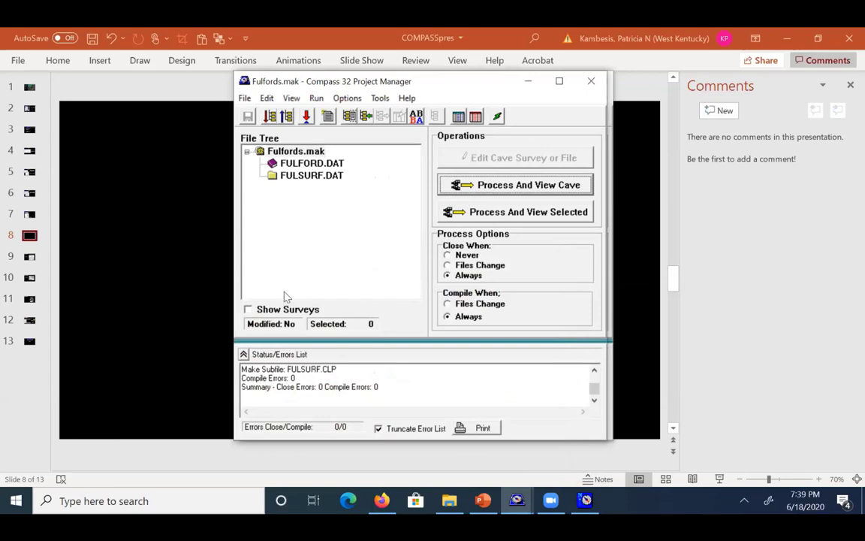
Step: Open the Cave Statistics for the project and read the Data Summary through to the shot lengths
left_click(292, 99)
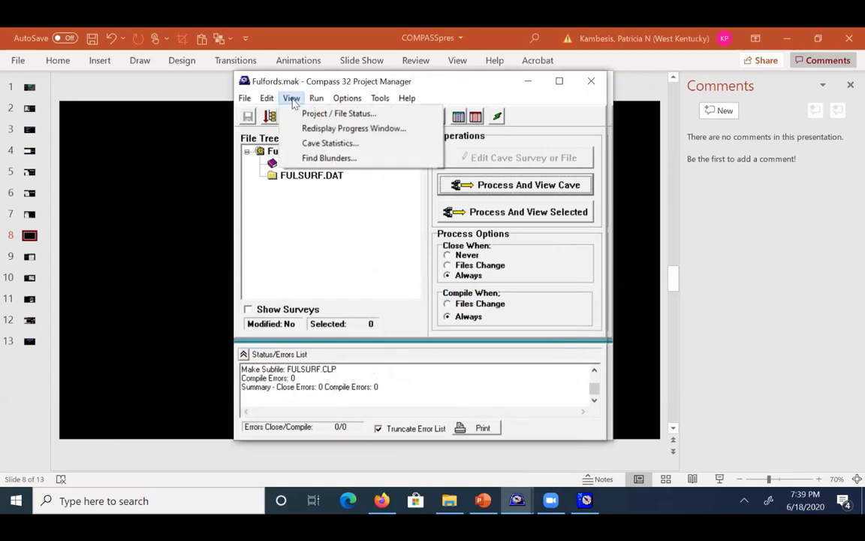
left_click(301, 142)
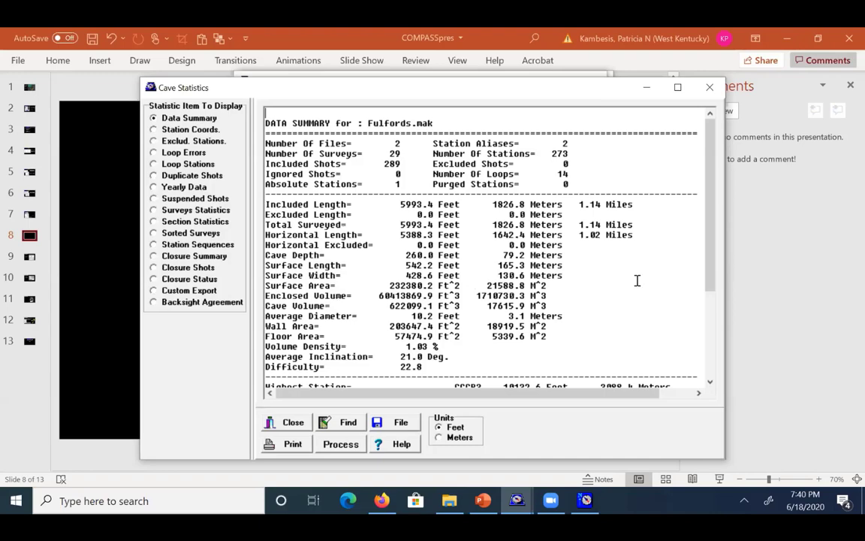
scroll(472, 340, "down", 5)
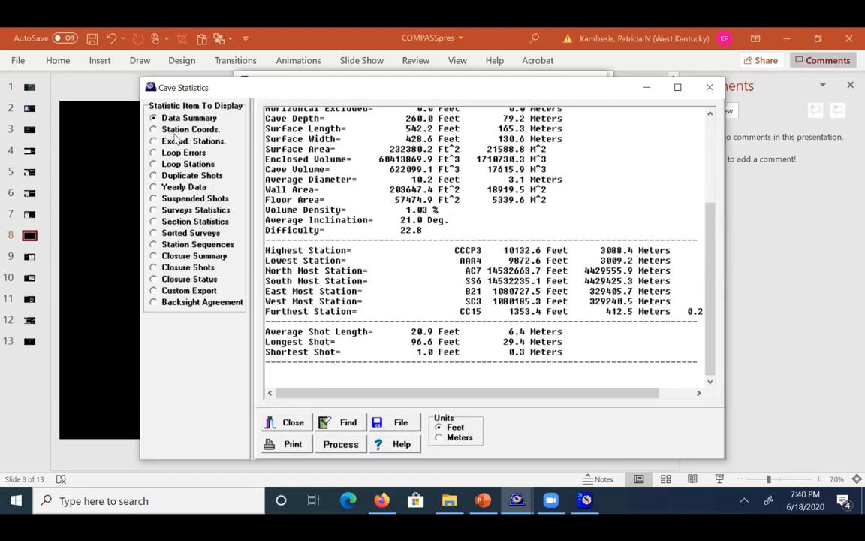
Step: Review the station coordinates, loop errors, yearly data, suspended shots, survey and section statistics, station sequences and closure shots, and close the Cave Statistics
left_click(153, 129)
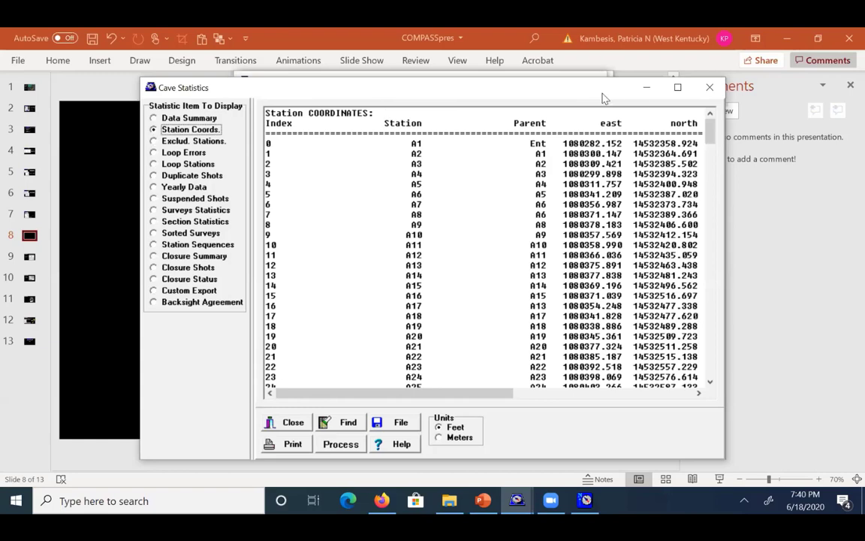
left_click(154, 152)
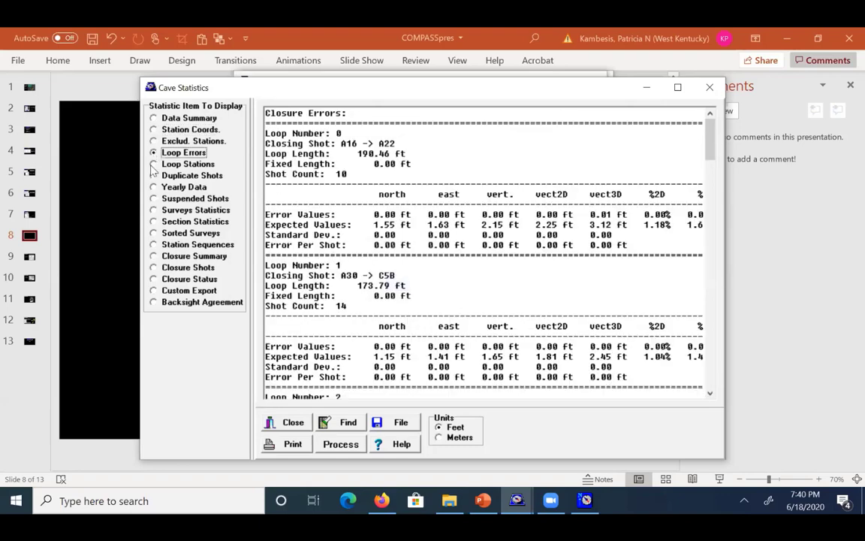
left_click(155, 188)
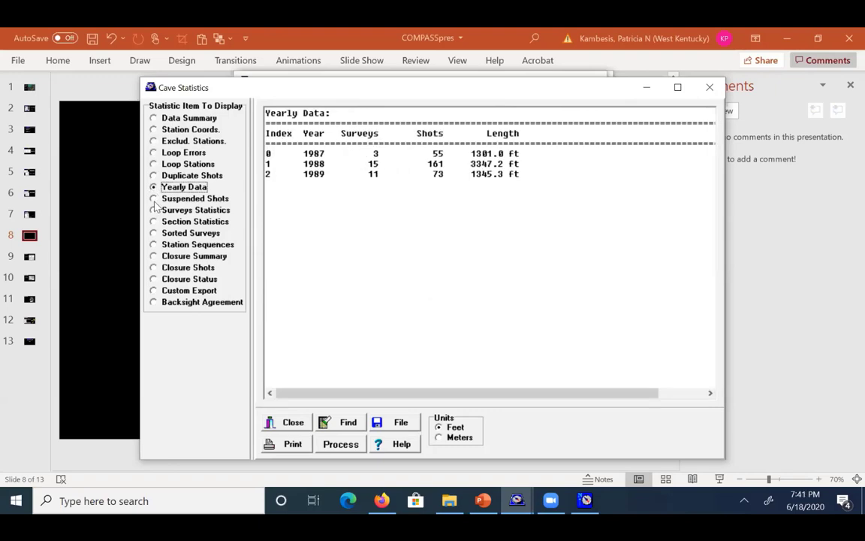
left_click(154, 200)
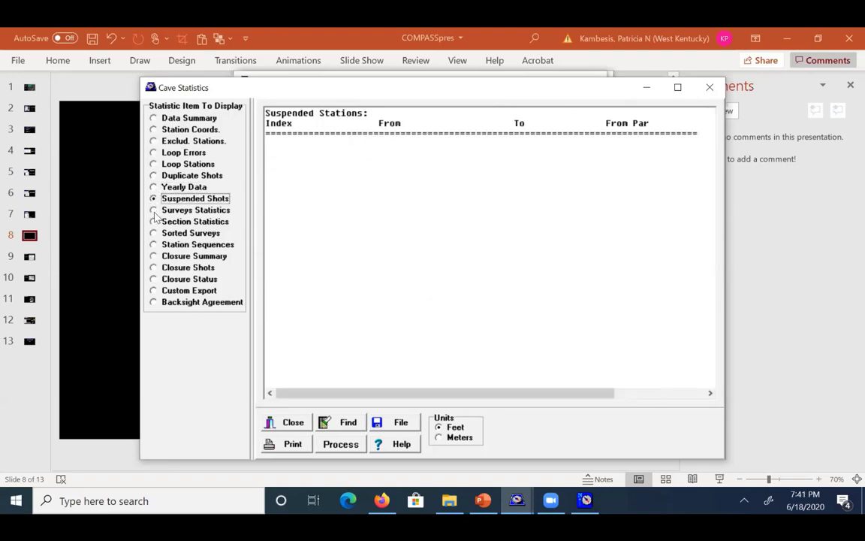
left_click(155, 211)
left_click(154, 222)
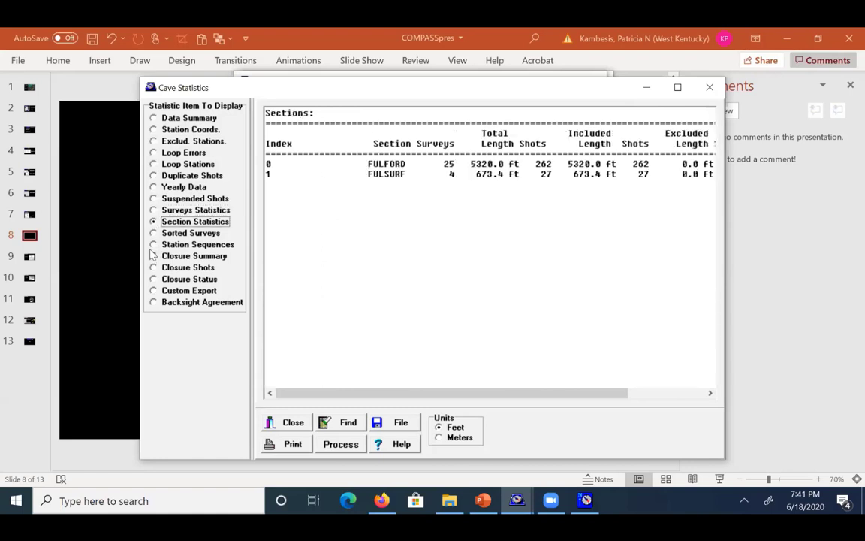
left_click(155, 245)
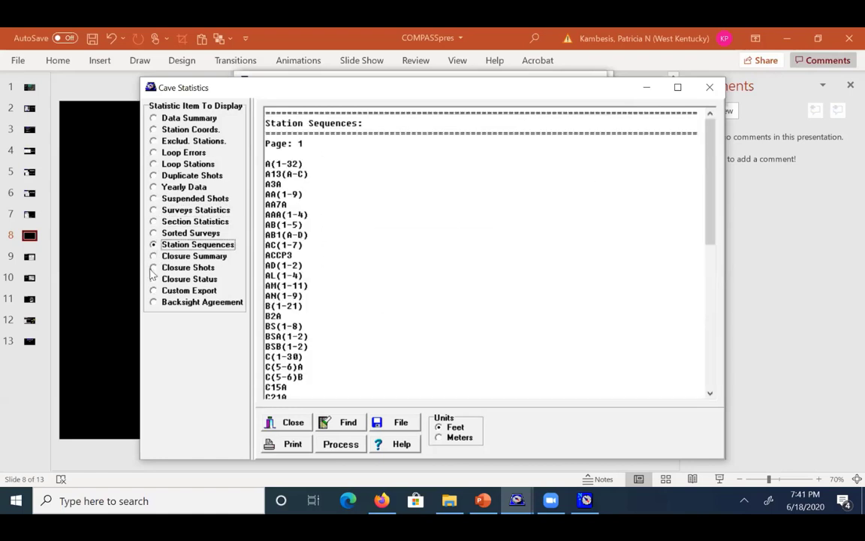
left_click(154, 266)
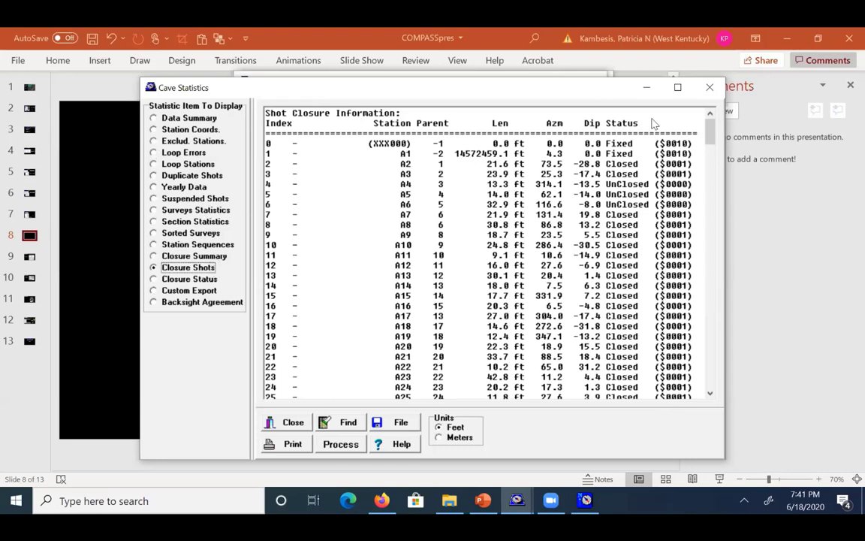
left_click(712, 88)
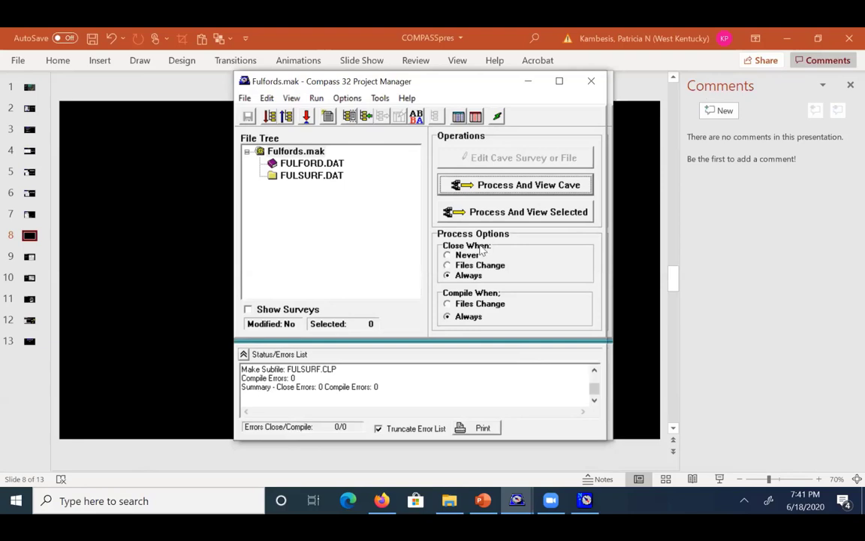
Step: Process the Fulfords.mak project and view the cave line plot in a maximized Cave Viewer, switched from Overview to Zoom mode
left_click(484, 188)
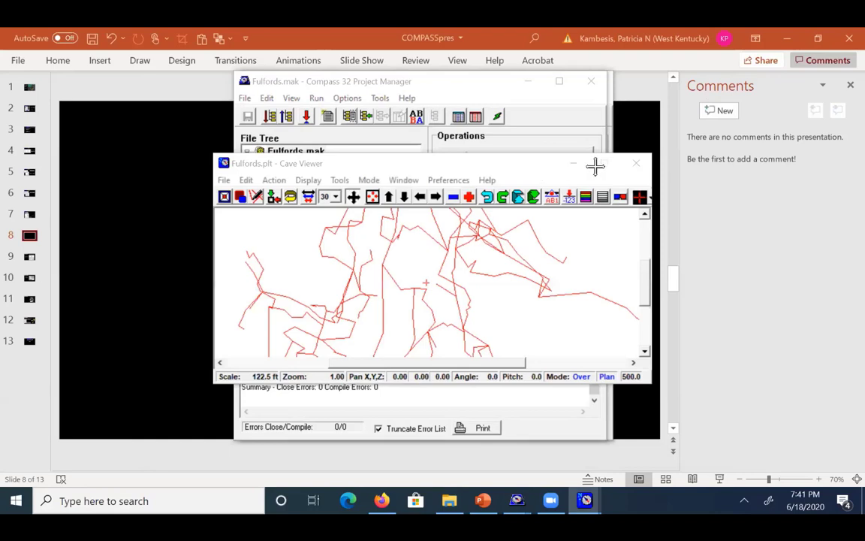
left_click(605, 164)
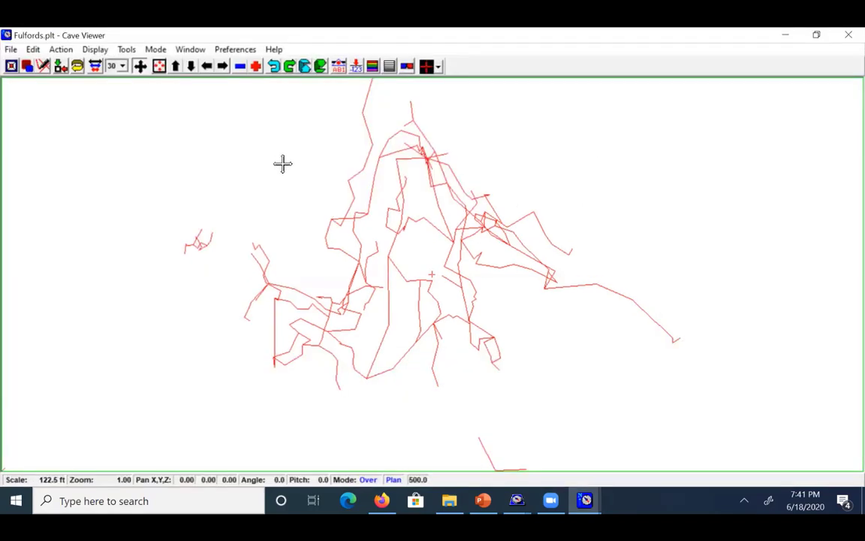
right_click(611, 179)
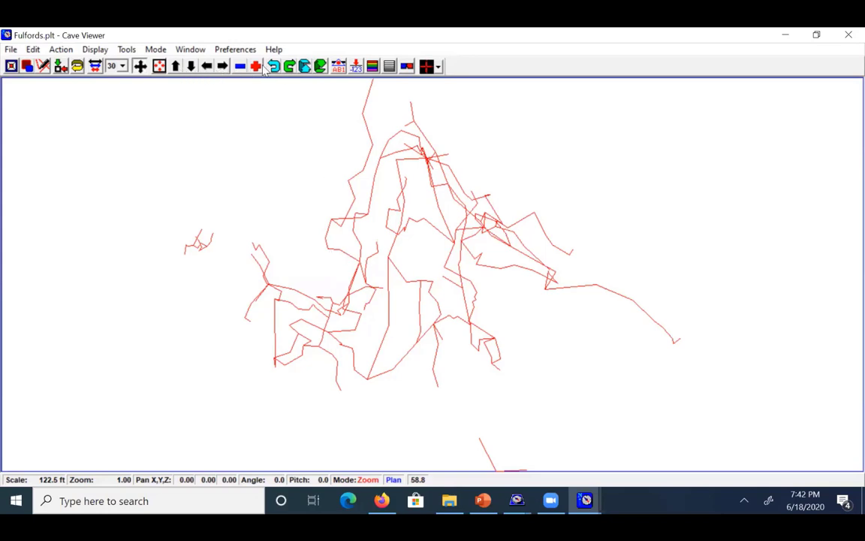
Step: Pan the cave line plot horizontally and vertically to about X 0.09 and Y 0.16
left_click(223, 66)
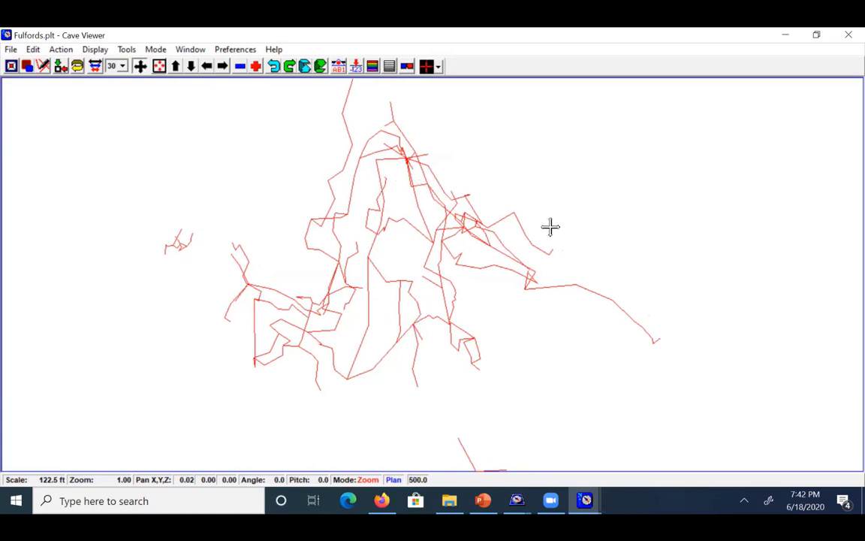
left_click(208, 67)
left_click(222, 67)
left_click(223, 67)
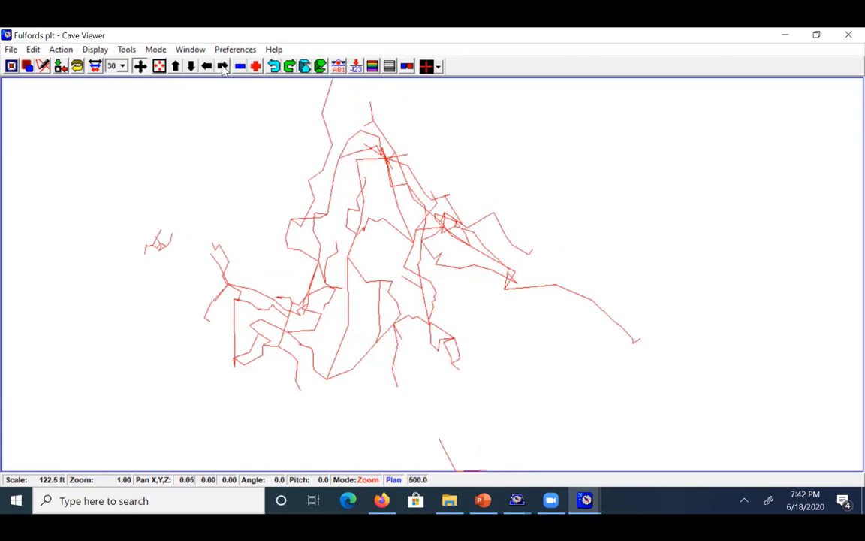
left_click(222, 67)
left_click(207, 67)
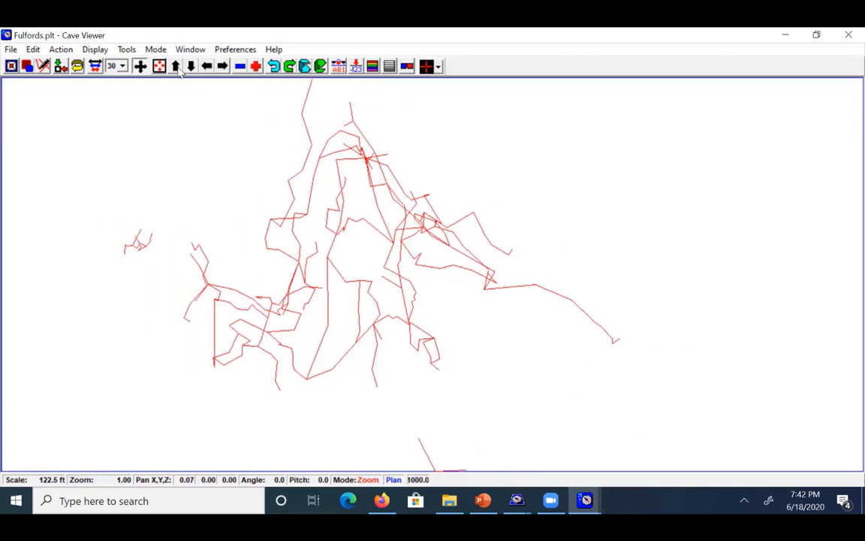
left_click(191, 66)
left_click(191, 66)
left_click(175, 66)
left_click(175, 67)
left_click(175, 66)
left_click(175, 66)
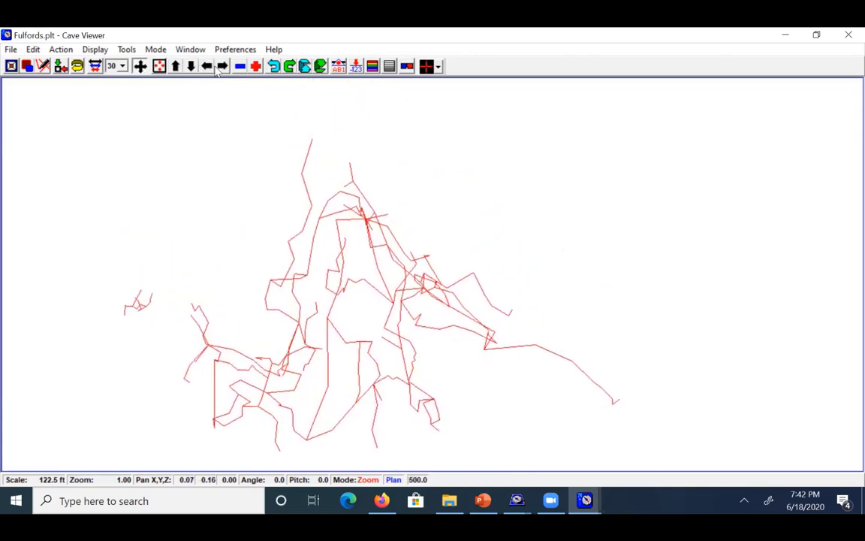
left_click(223, 67)
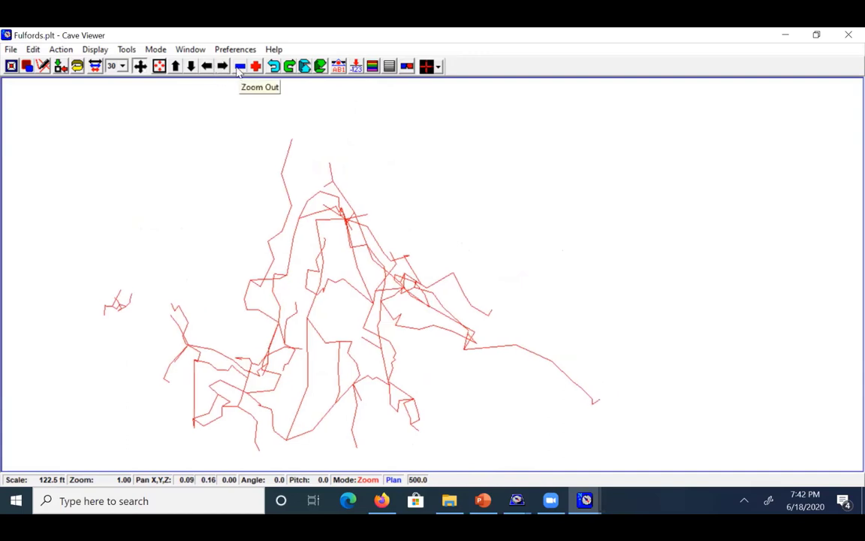
Step: Zoom the cave plot out and partly back in, to a zoom factor of 0.95
left_click(239, 67)
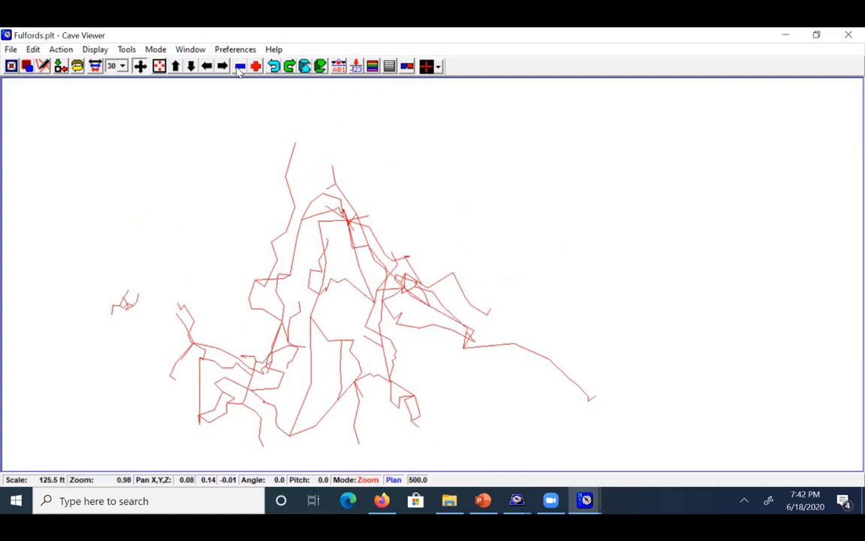
left_click(240, 69)
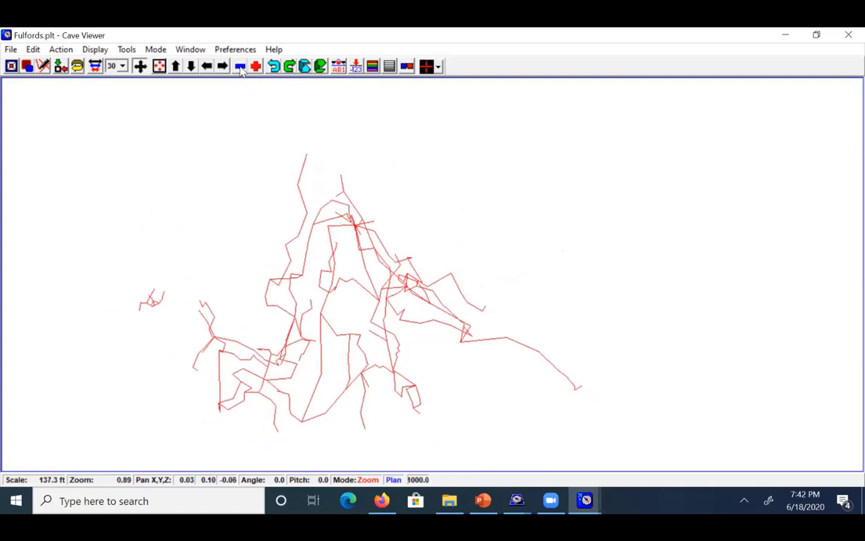
left_click(256, 67)
left_click(256, 67)
left_click(256, 67)
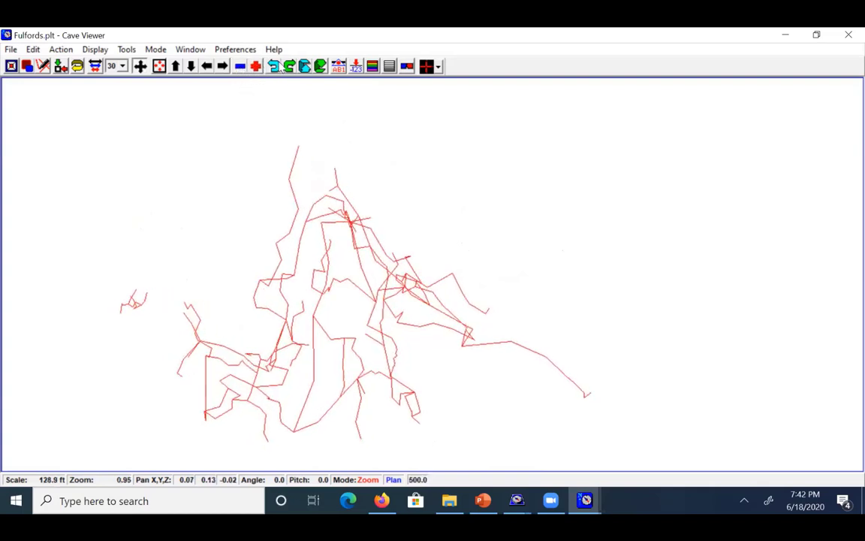
Step: Rotate the plan view left in 30-degree increments to 150 degrees, and rotate it right to 60 degrees
left_click(274, 67)
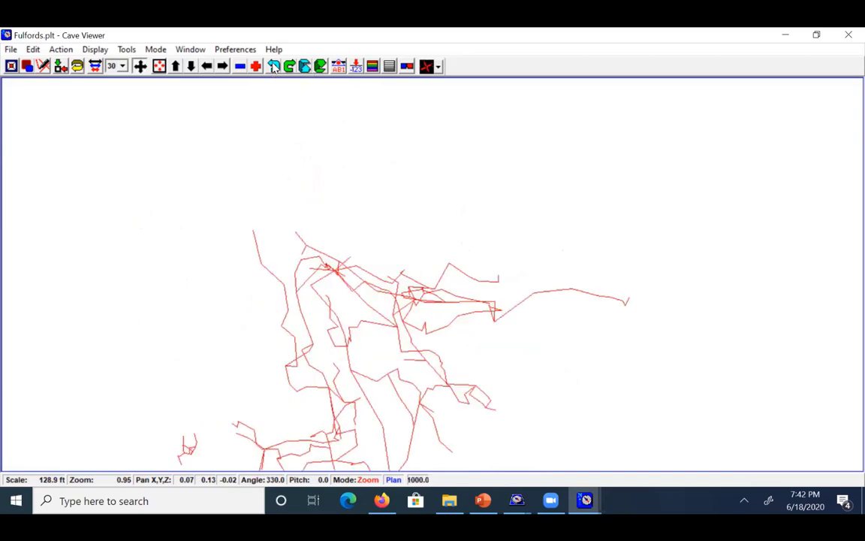
left_click(274, 67)
left_click(274, 68)
left_click(275, 68)
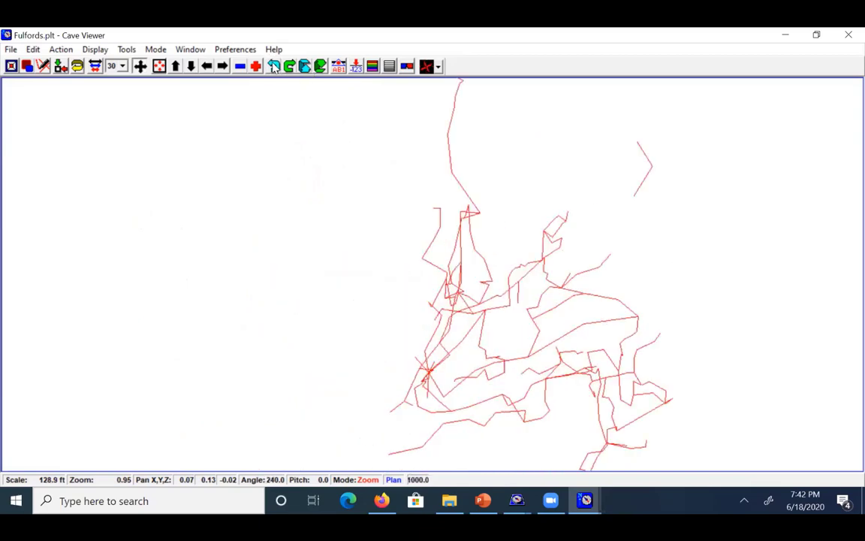
left_click(274, 67)
left_click(274, 68)
left_click(274, 68)
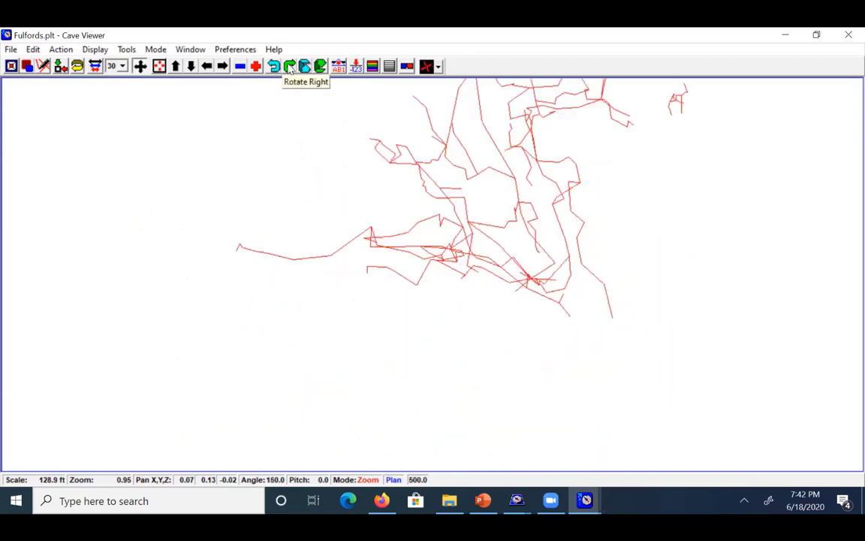
left_click(289, 68)
left_click(289, 68)
left_click(290, 68)
left_click(289, 67)
left_click(289, 68)
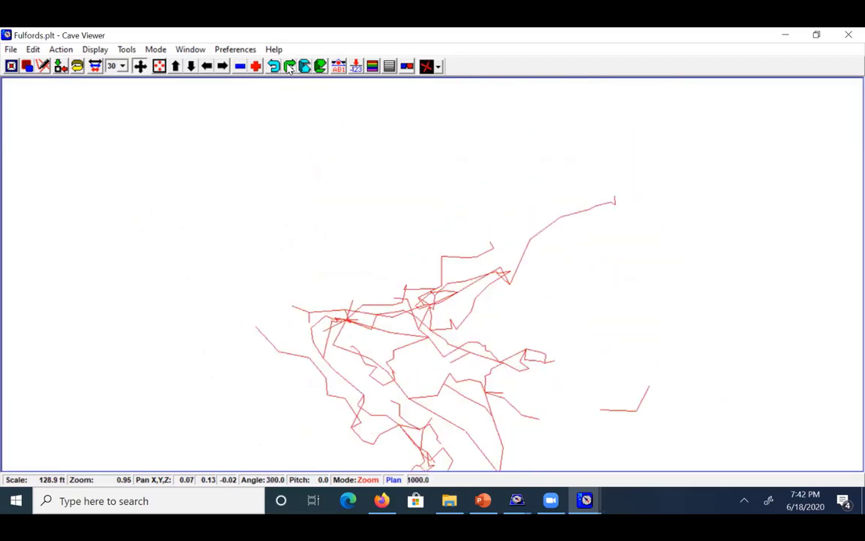
left_click(289, 68)
left_click(289, 68)
left_click(287, 67)
left_click(287, 68)
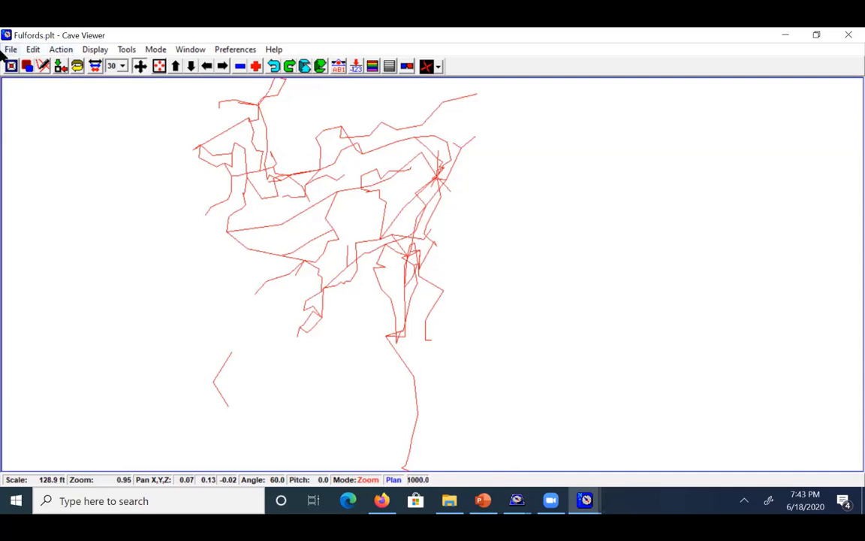
Step: Switch the cave plot from plan view to Profile Mode
left_click(235, 48)
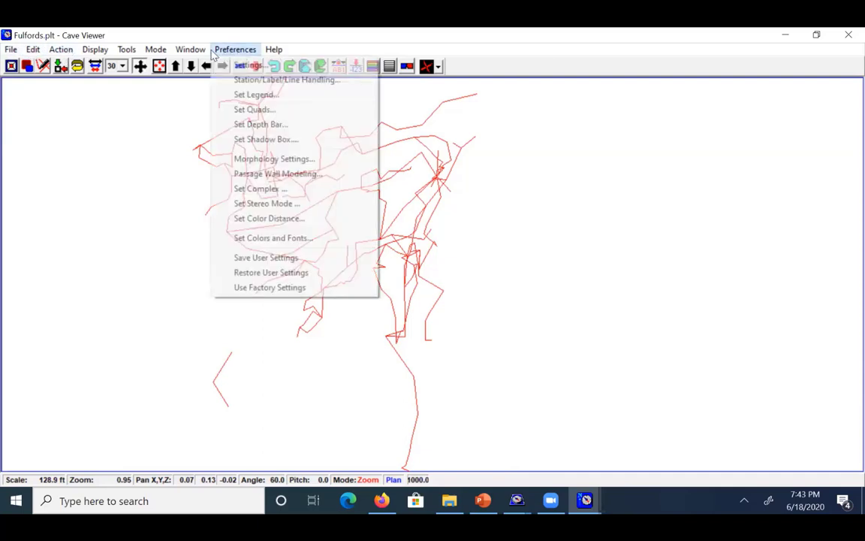
mouse_move(190, 49)
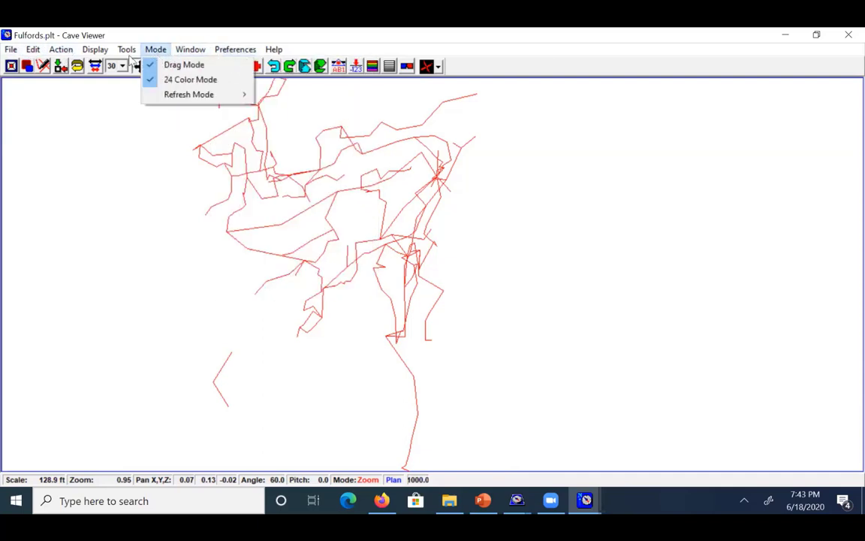
mouse_move(125, 51)
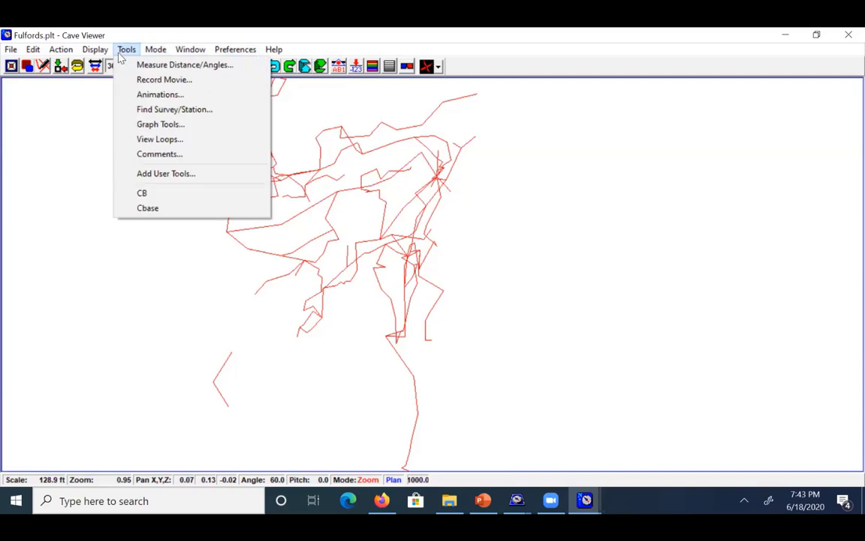
mouse_move(96, 57)
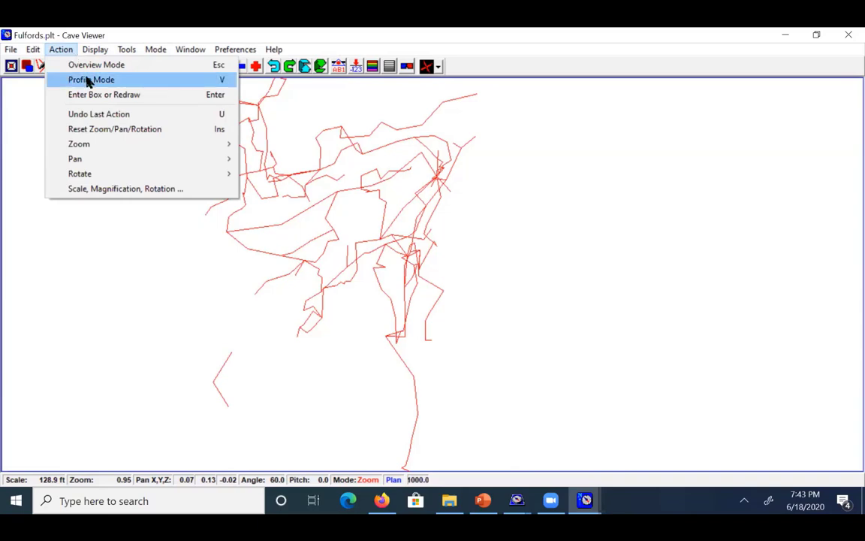
left_click(87, 78)
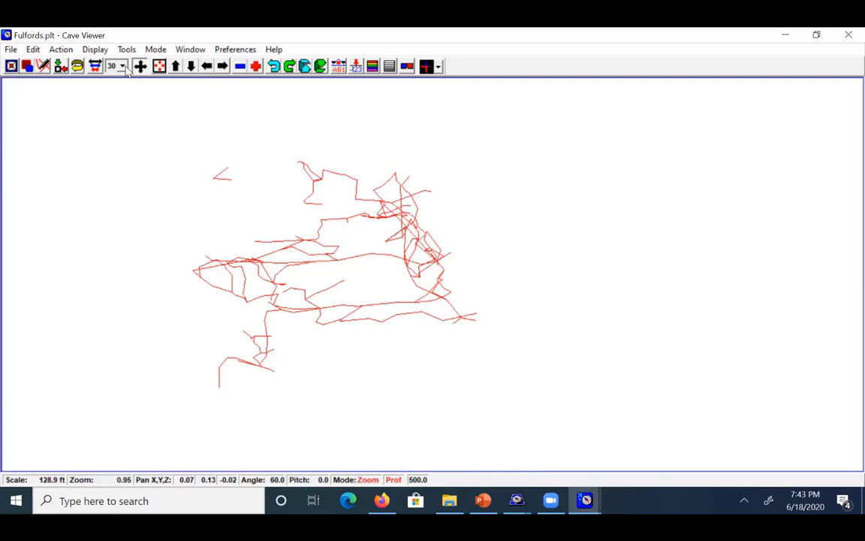
Step: Set the rotation increment to 5 degrees and rotate the cave profile right to an angle of 175 degrees
left_click(122, 66)
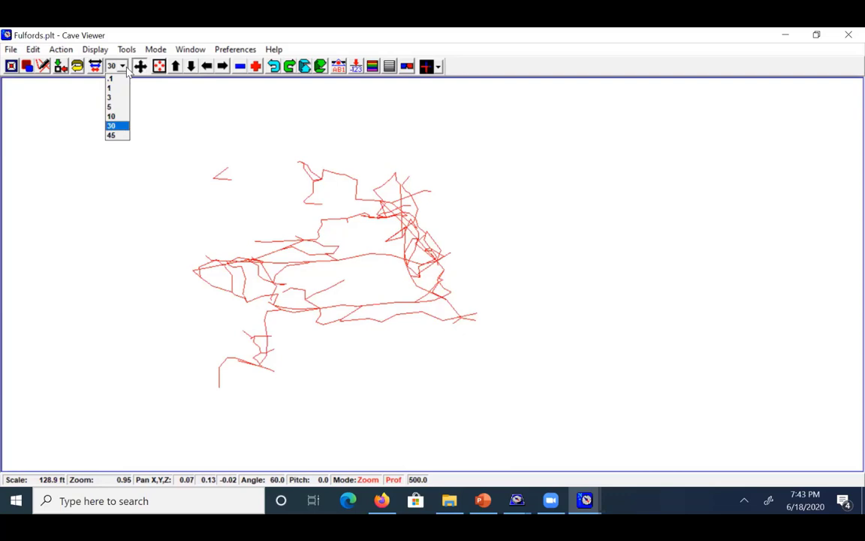
left_click(110, 106)
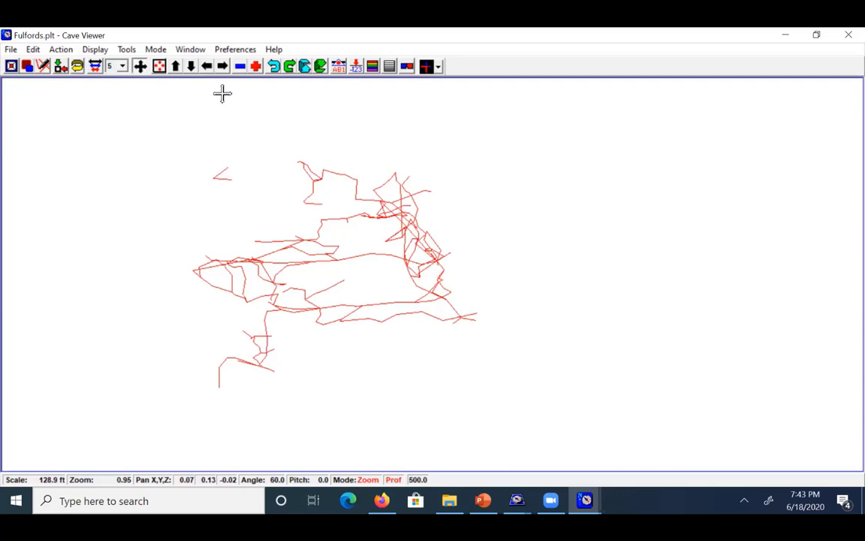
left_click(290, 67)
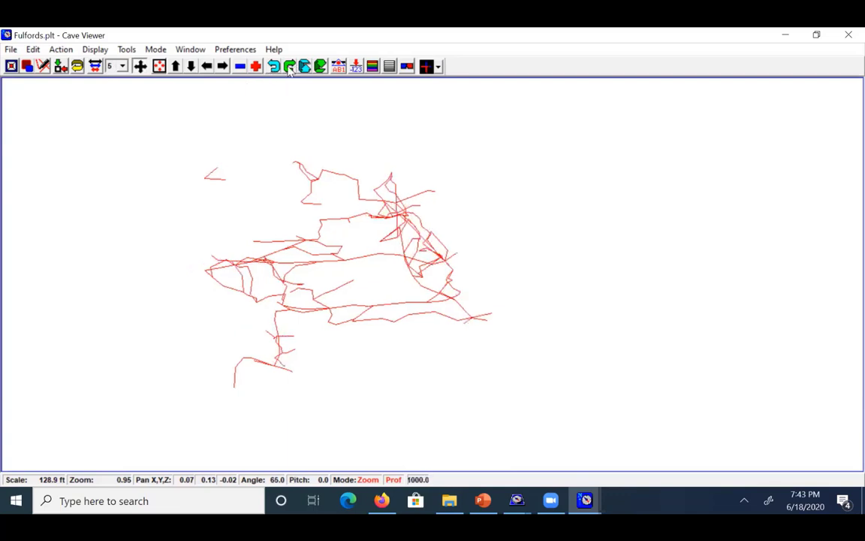
left_click(290, 66)
left_click(290, 67)
left_click(290, 66)
left_click(289, 67)
left_click(289, 67)
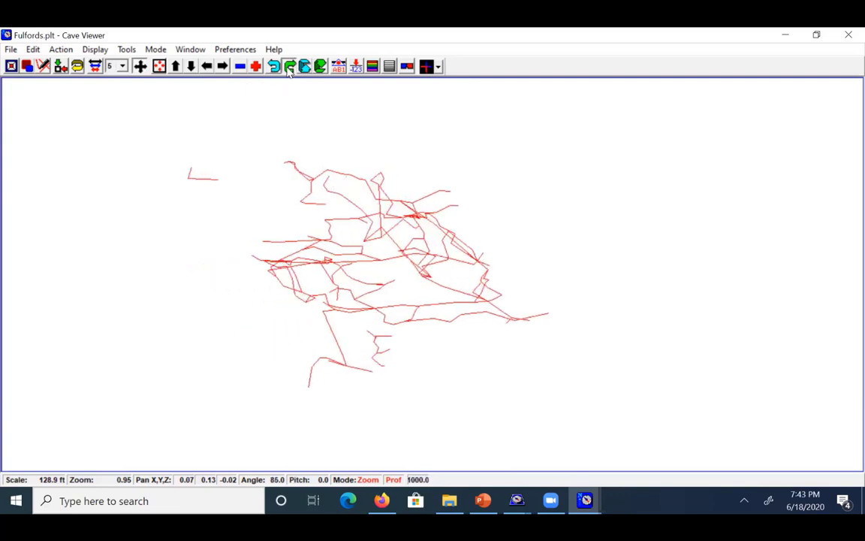
left_click(289, 67)
left_click(289, 67)
left_click(288, 67)
left_click(288, 68)
left_click(287, 69)
left_click(287, 69)
left_click(286, 69)
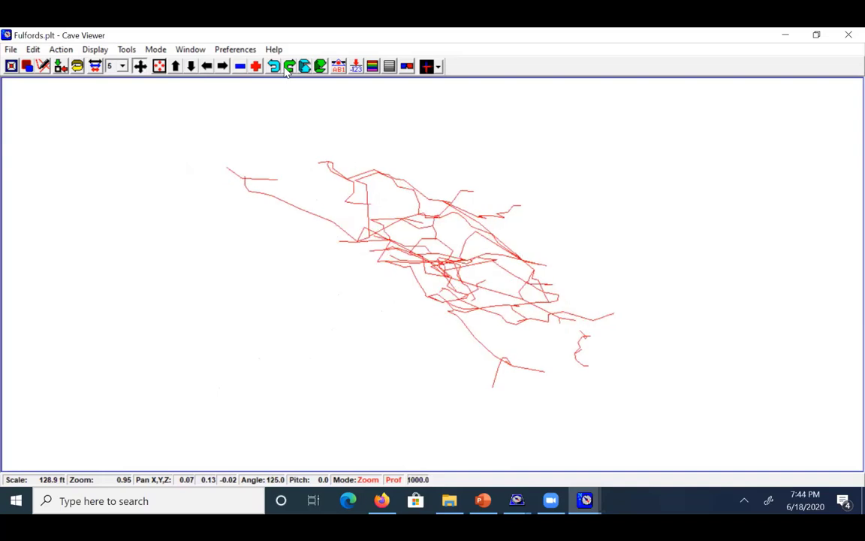
left_click(286, 69)
left_click(286, 69)
left_click(286, 69)
left_click(286, 70)
left_click(286, 69)
left_click(286, 69)
left_click(286, 69)
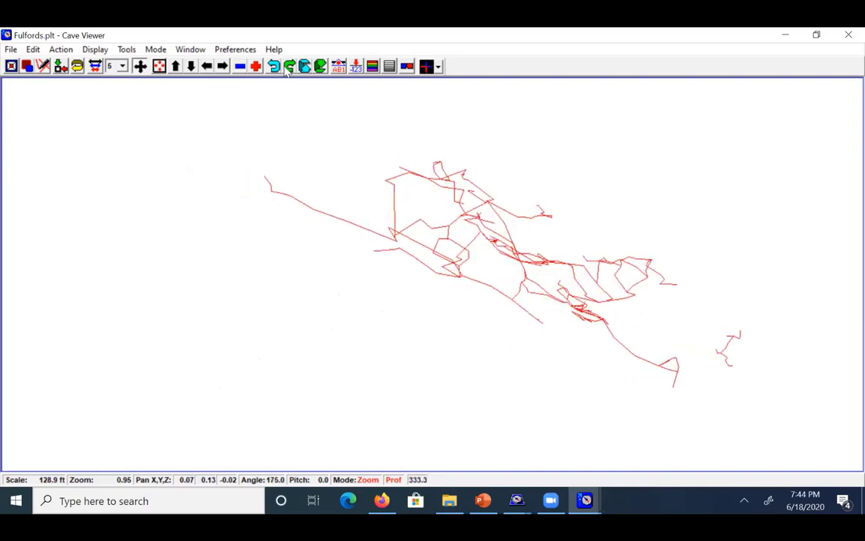
Step: Rotate the cave profile right in 5-degree increments to an angle of 335 degrees
left_click(286, 70)
left_click(286, 70)
left_click(286, 69)
left_click(286, 69)
left_click(286, 69)
left_click(286, 69)
left_click(286, 69)
left_click(286, 69)
left_click(286, 69)
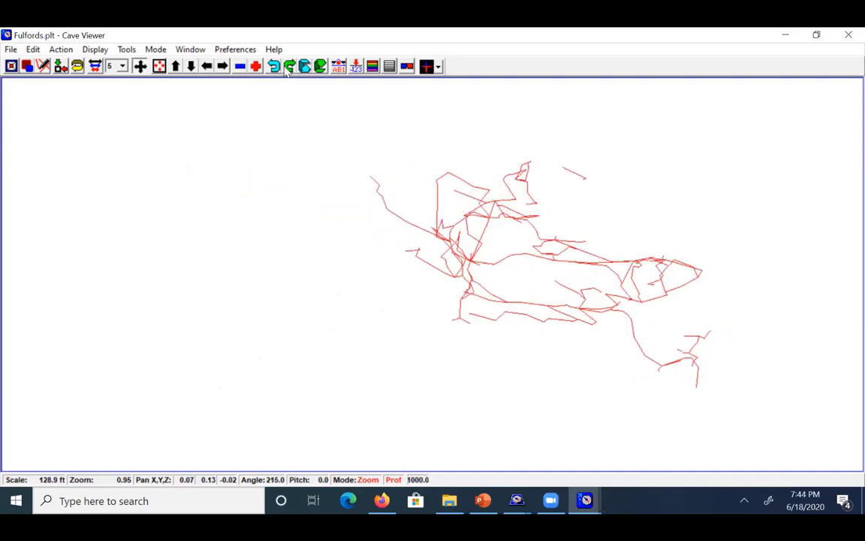
left_click(286, 69)
left_click(286, 69)
left_click(286, 69)
left_click(286, 69)
left_click(286, 69)
left_click(286, 69)
left_click(286, 70)
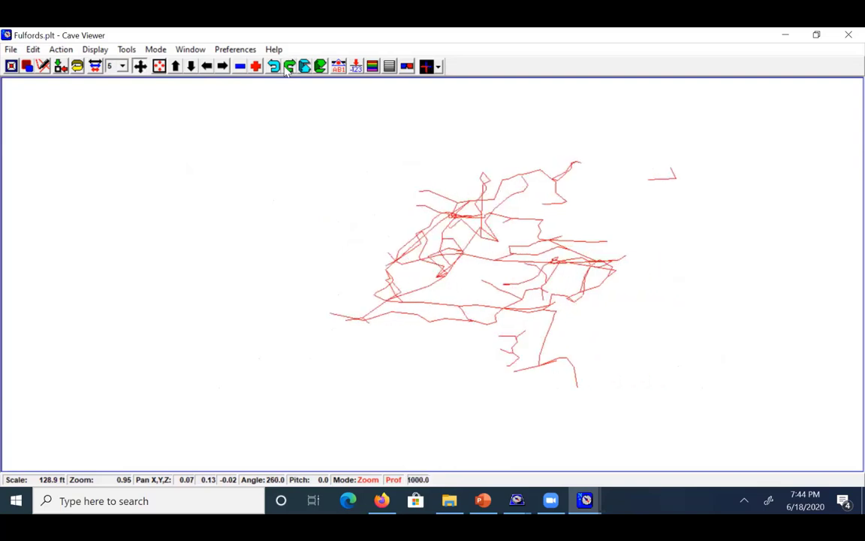
left_click(286, 69)
left_click(286, 69)
left_click(286, 69)
left_click(286, 69)
left_click(286, 69)
left_click(286, 69)
left_click(286, 69)
left_click(286, 69)
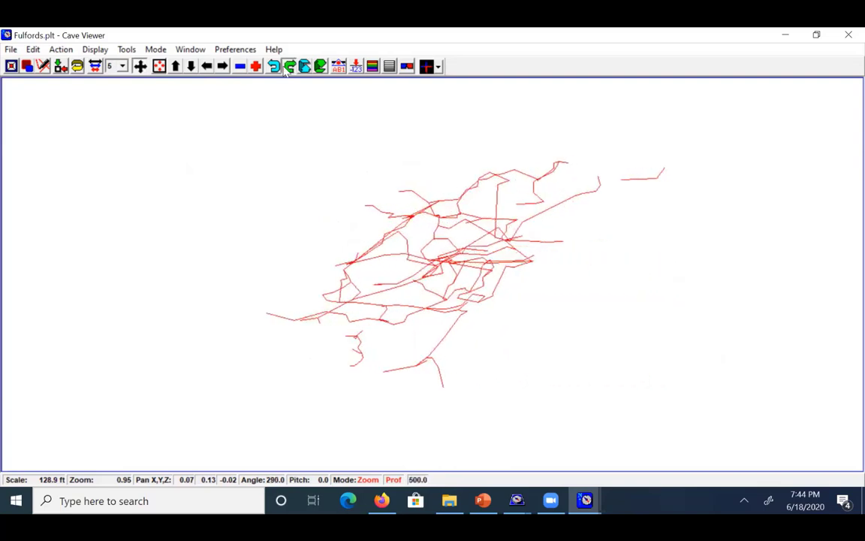
left_click(286, 69)
left_click(286, 69)
left_click(286, 69)
left_click(286, 70)
left_click(286, 69)
left_click(286, 69)
left_click(286, 69)
left_click(286, 69)
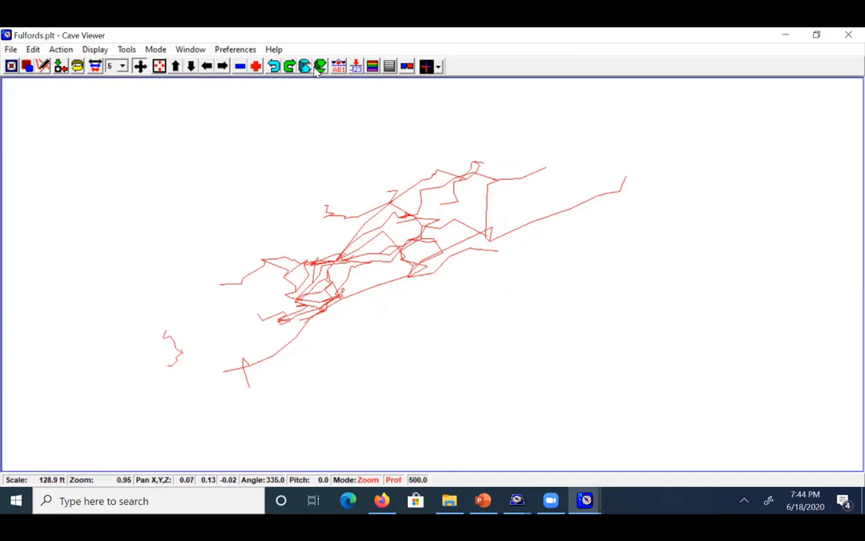
Step: In the Shadow Box Settings, also show the top, right and front walls so that all six walls are included
left_click(234, 51)
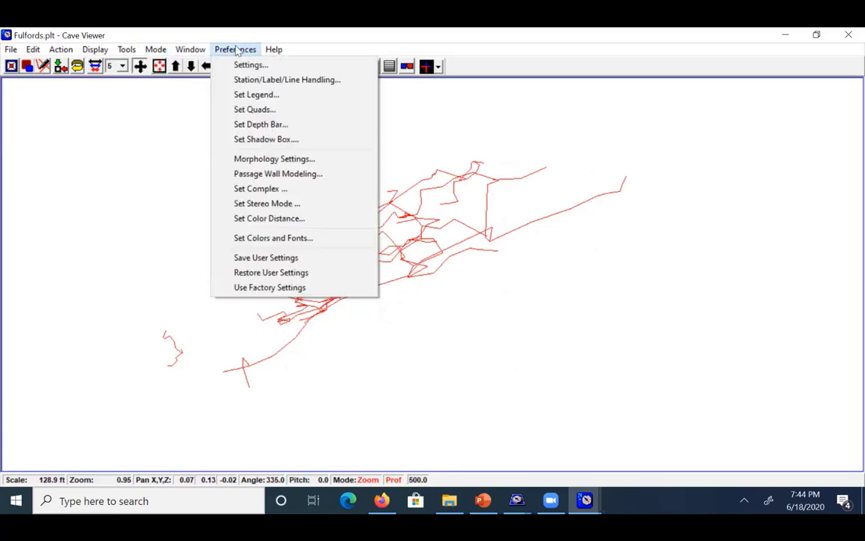
left_click(245, 142)
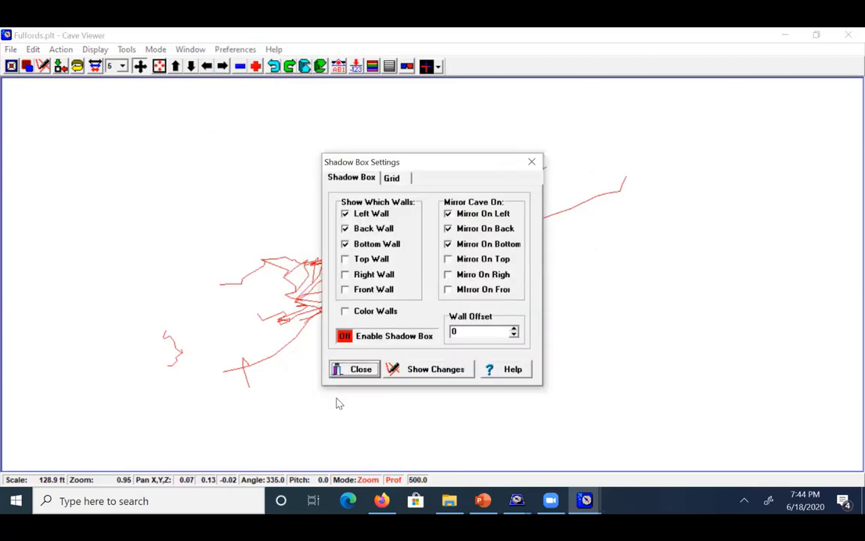
left_click(346, 258)
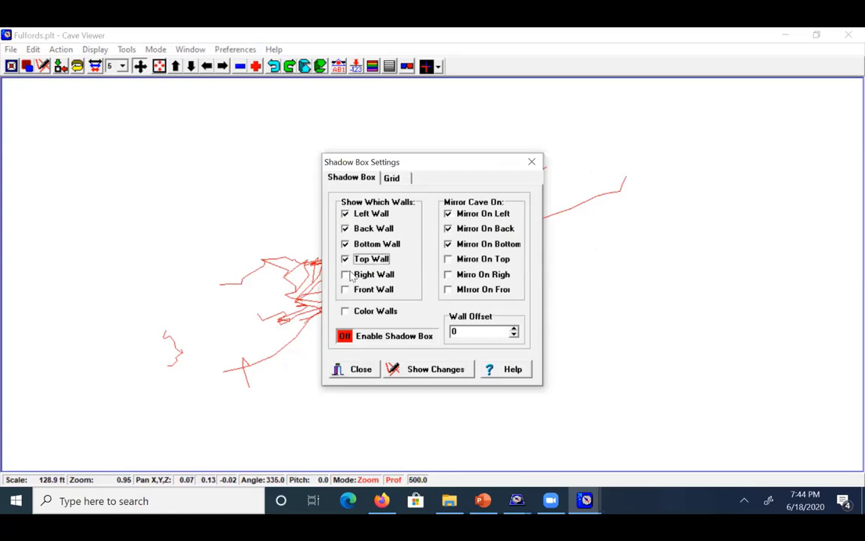
left_click(346, 275)
left_click(345, 289)
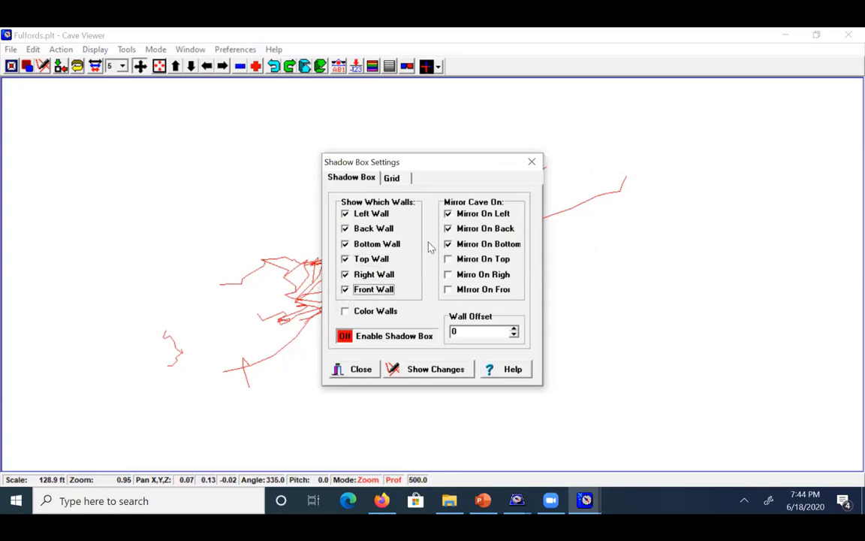
Step: Turn off mirroring of the cave on the shadow box's bottom, back and left walls
left_click(449, 245)
left_click(449, 229)
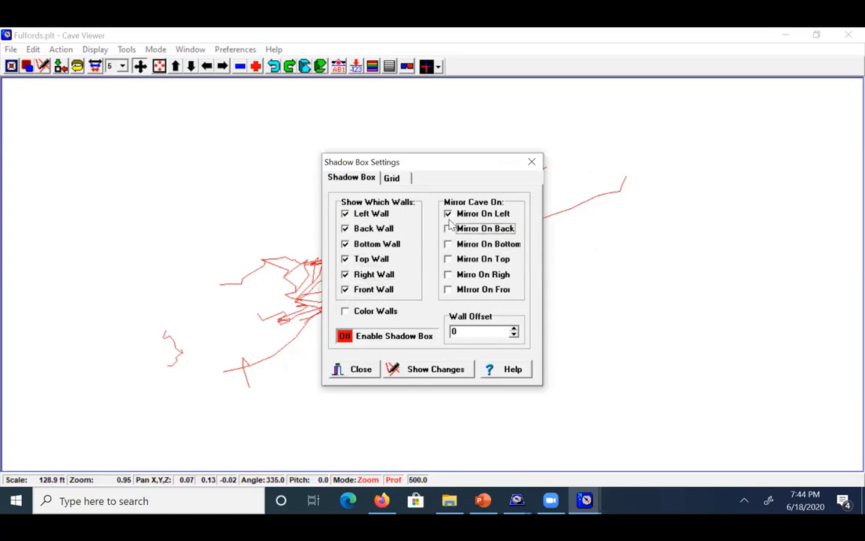
left_click(448, 214)
Step: Turn off the shadow box grid on the left, back and bottom walls
left_click(390, 177)
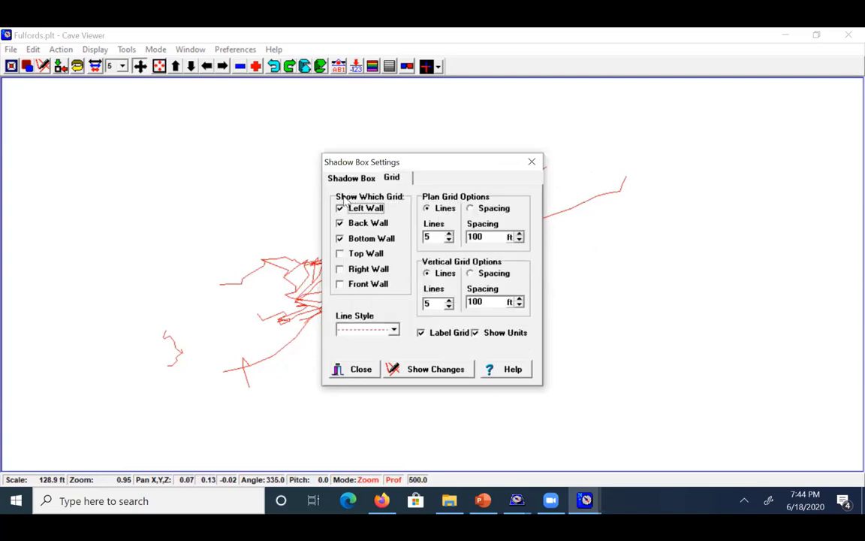
left_click(340, 210)
left_click(339, 239)
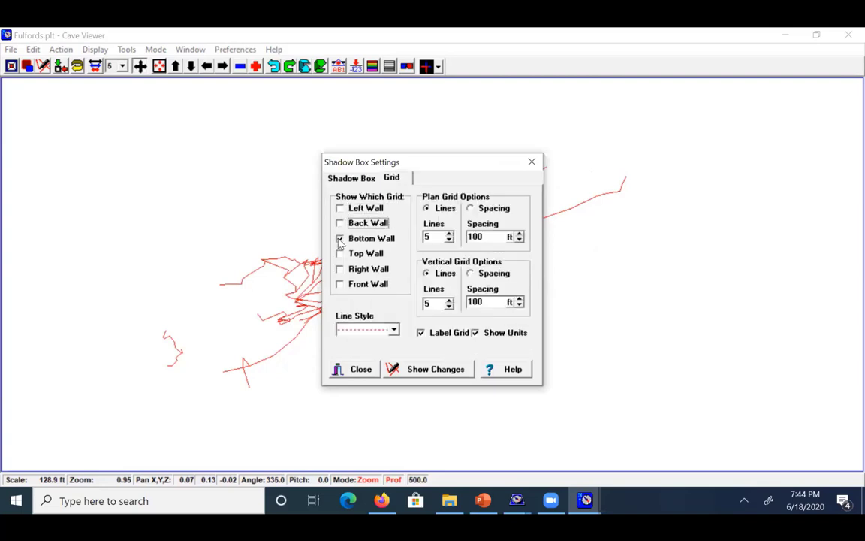
left_click(339, 238)
Step: Review the shadow box's wall and grid settings, enable the shadow box, and close its settings
left_click(351, 179)
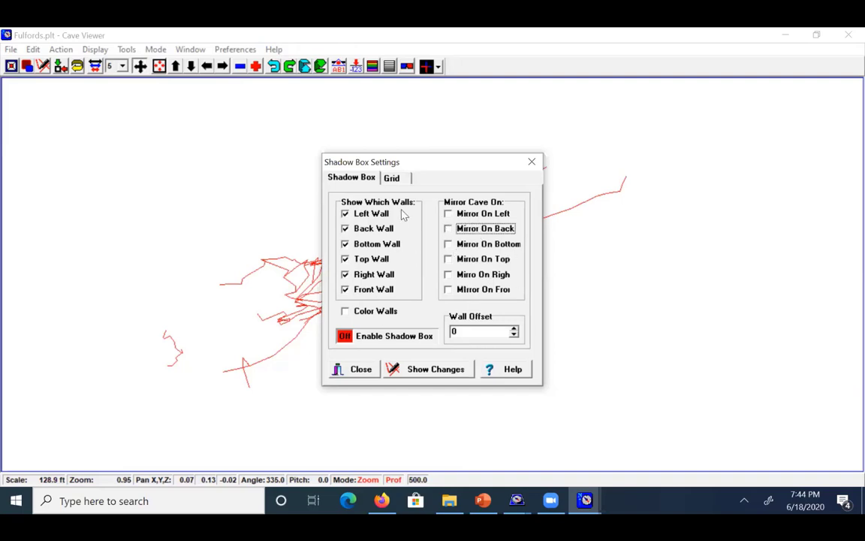
left_click(392, 179)
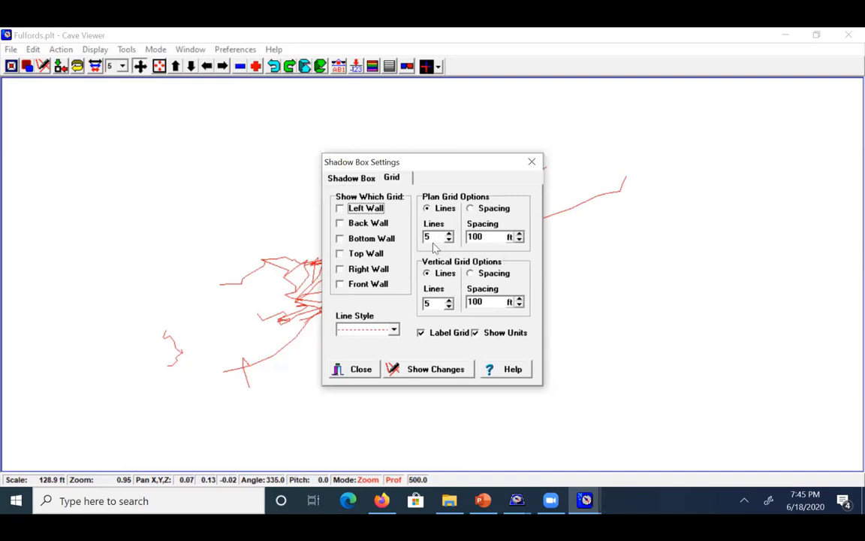
left_click(352, 178)
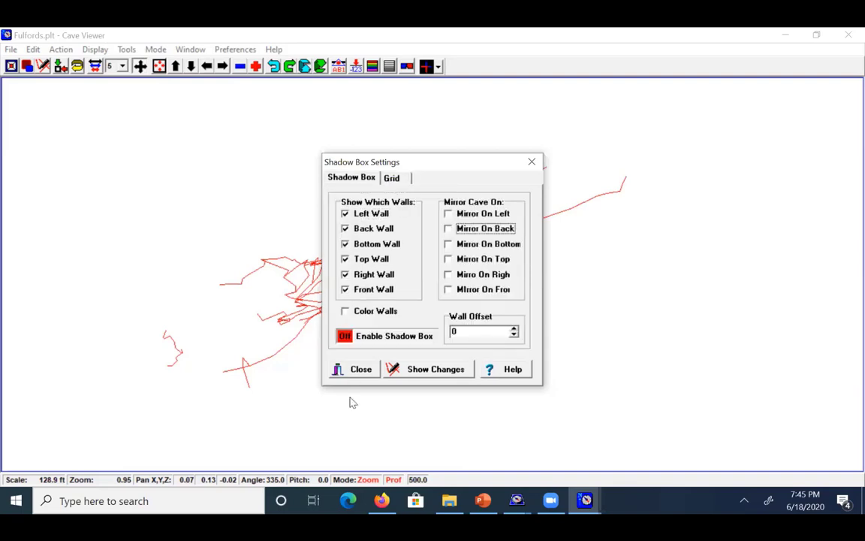
left_click(345, 336)
left_click(353, 370)
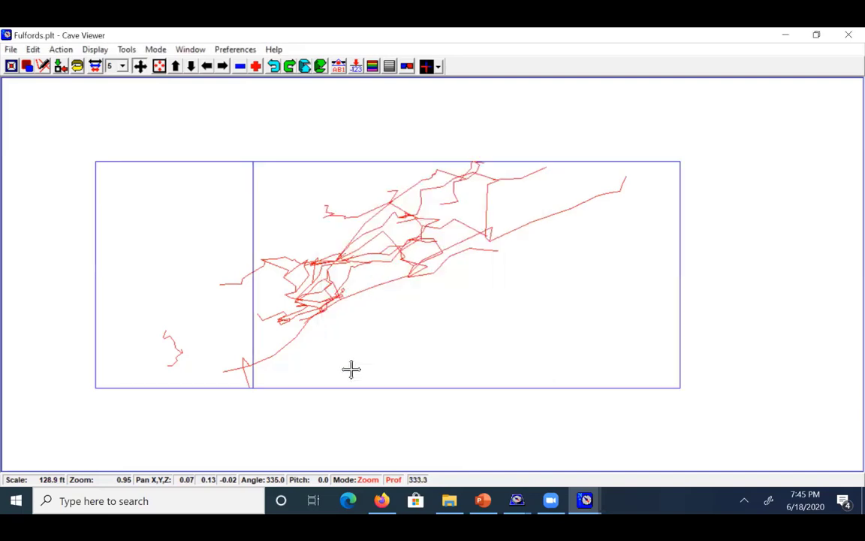
Step: Pitch the boxed cave profile to -5 degrees and rotate it right to an angle of 170 degrees
left_click(323, 69)
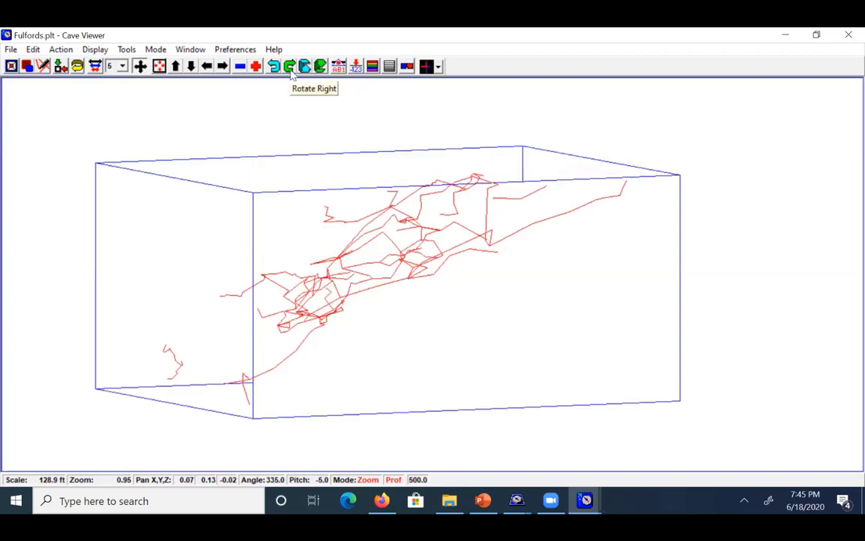
left_click(290, 67)
left_click(290, 67)
left_click(290, 67)
left_click(290, 67)
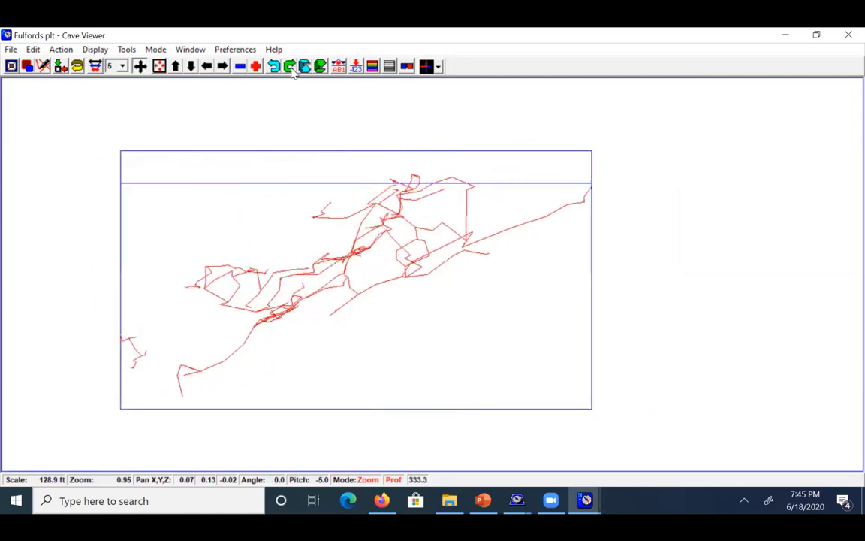
left_click(290, 67)
left_click(290, 67)
left_click(290, 67)
left_click(290, 67)
left_click(293, 68)
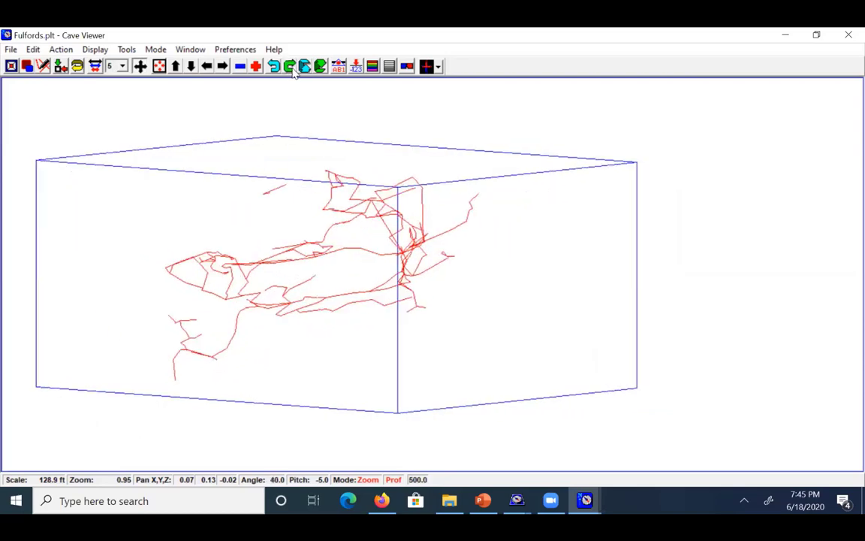
left_click(293, 68)
left_click(292, 68)
left_click(293, 68)
left_click(293, 67)
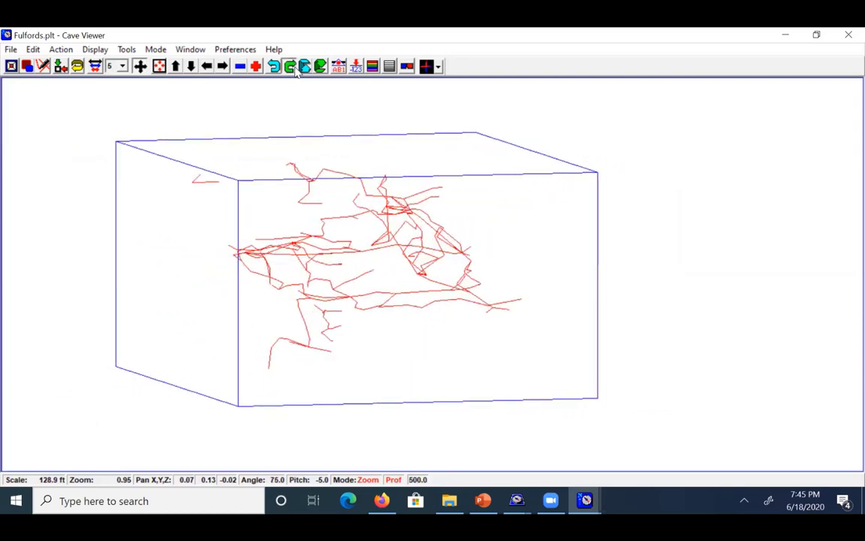
left_click(293, 68)
left_click(293, 68)
left_click(293, 68)
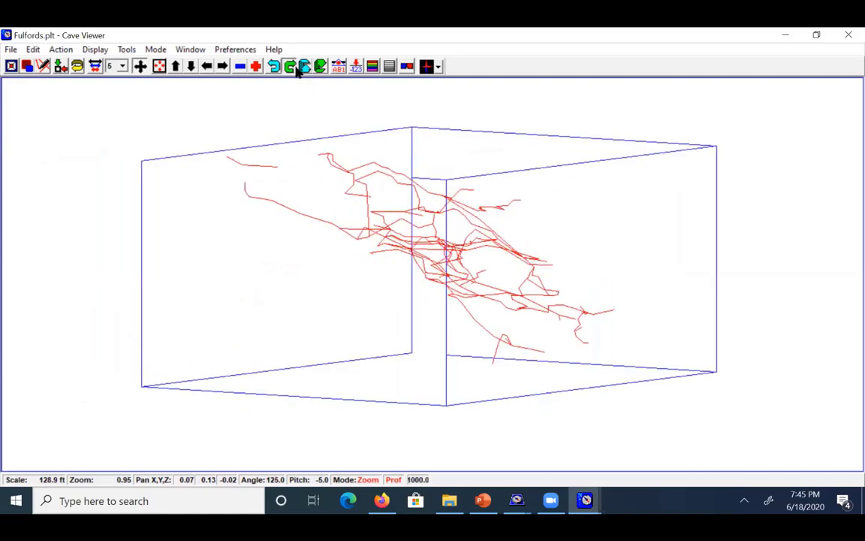
left_click(293, 68)
left_click(297, 67)
left_click(297, 68)
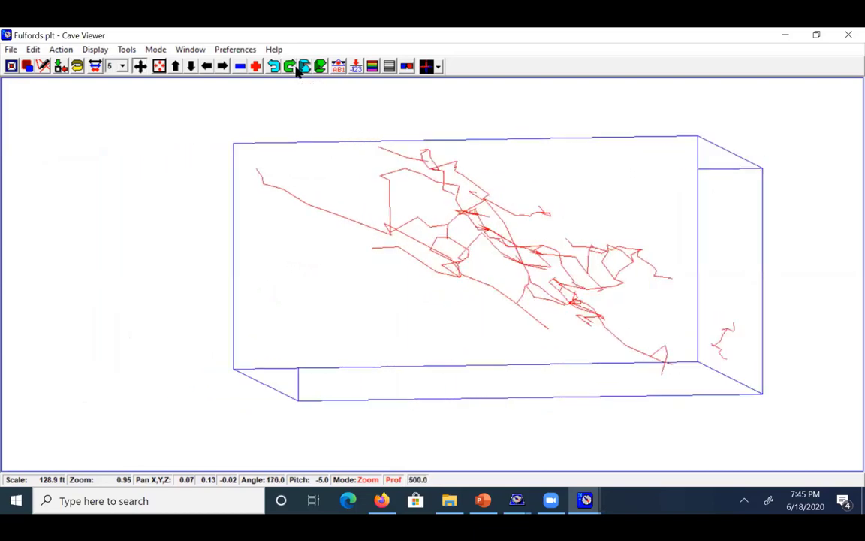
Step: Pan the boxed cave profile right and bring its pitch back up to 0 degrees
left_click(224, 67)
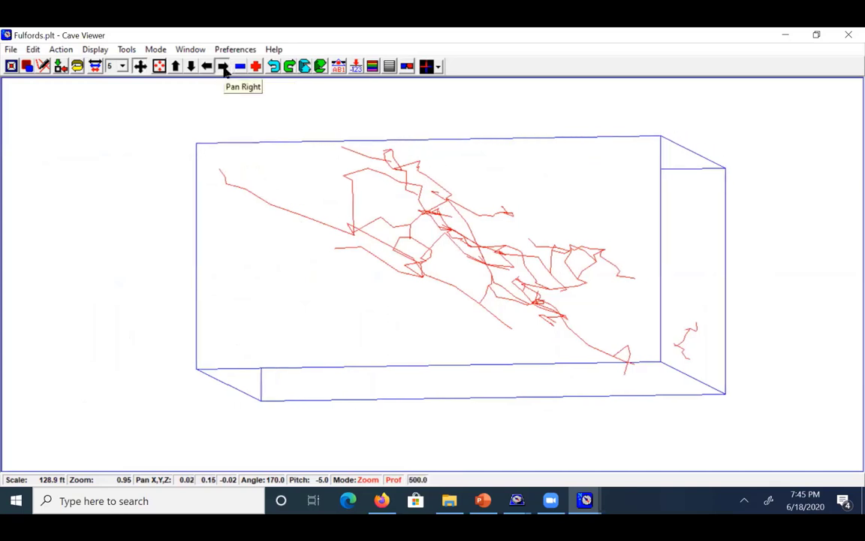
left_click(223, 67)
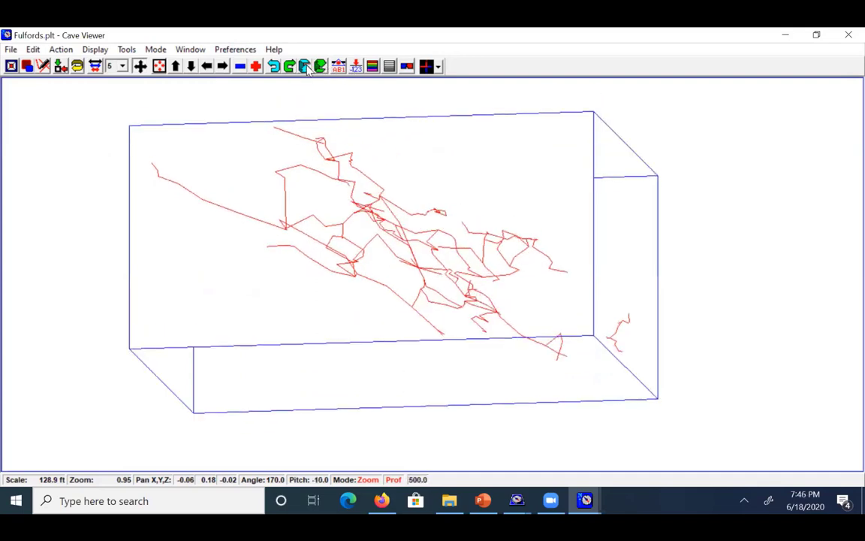
left_click(304, 66)
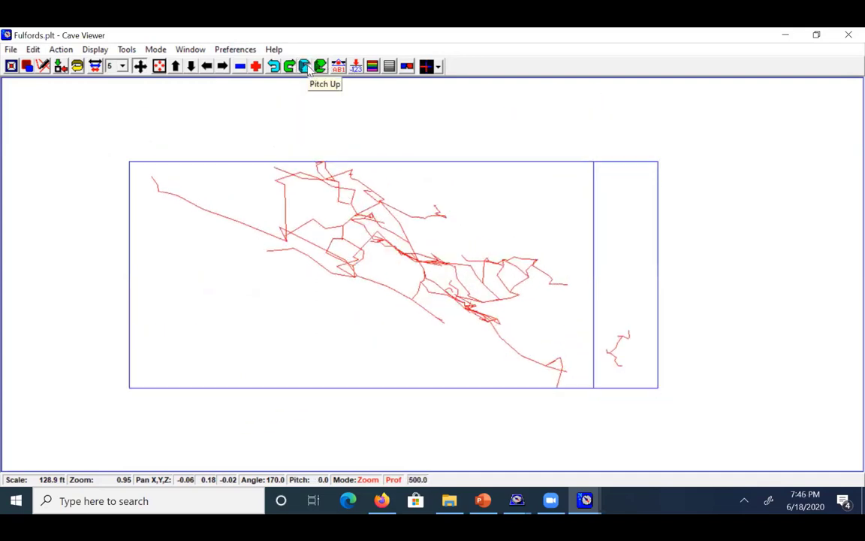
Step: Turn off Profile Mode to return to the plan view, and disable the shadow box
left_click(66, 51)
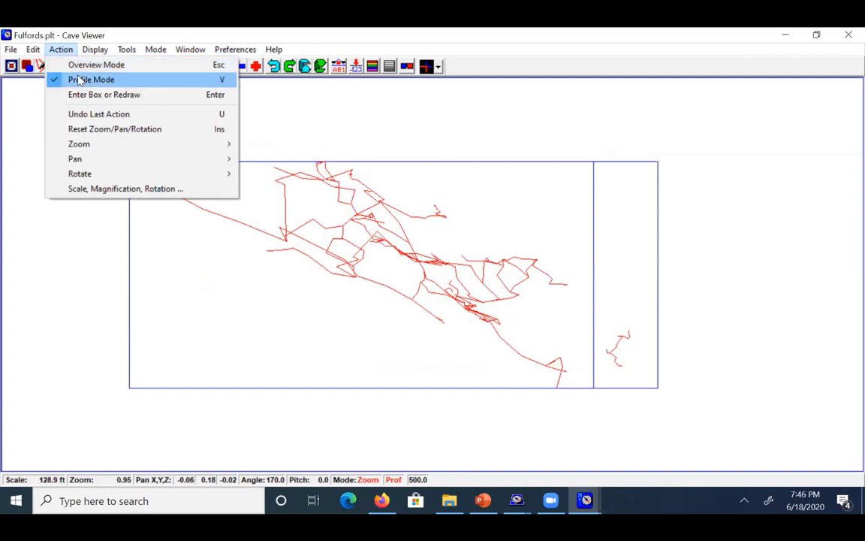
left_click(145, 83)
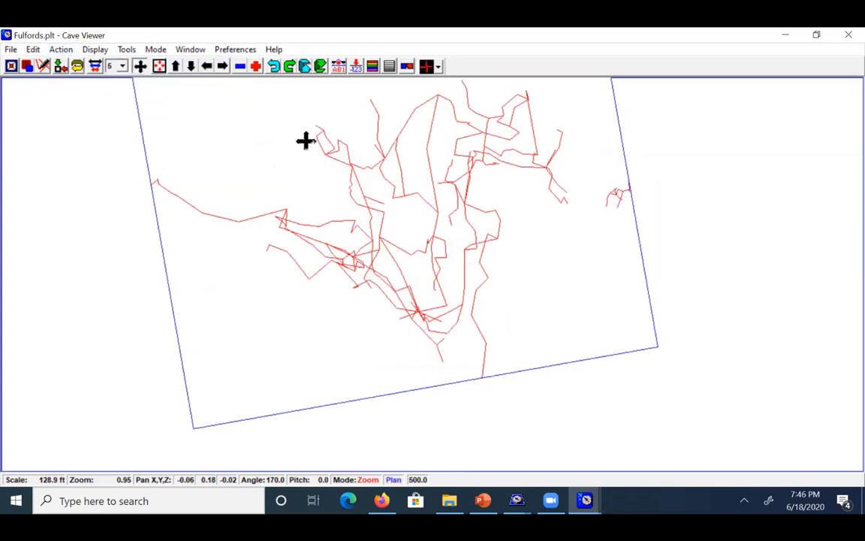
left_click(230, 53)
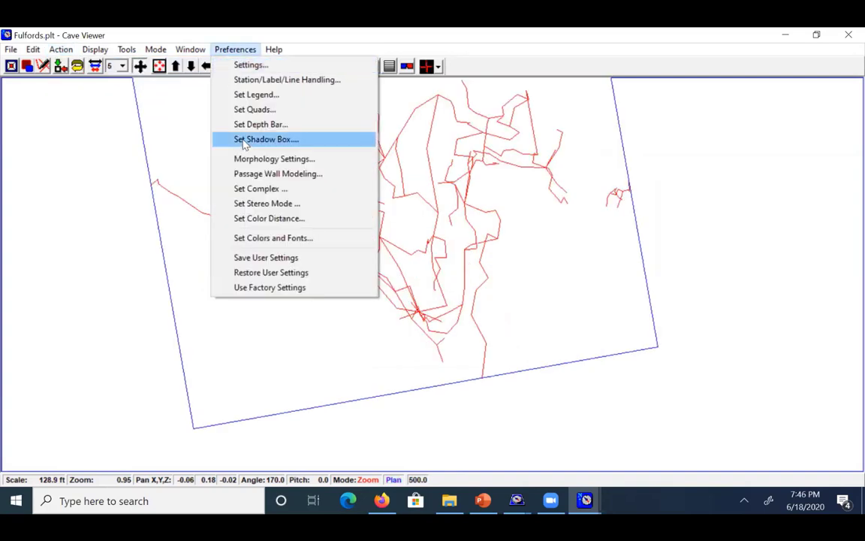
left_click(244, 141)
left_click(344, 336)
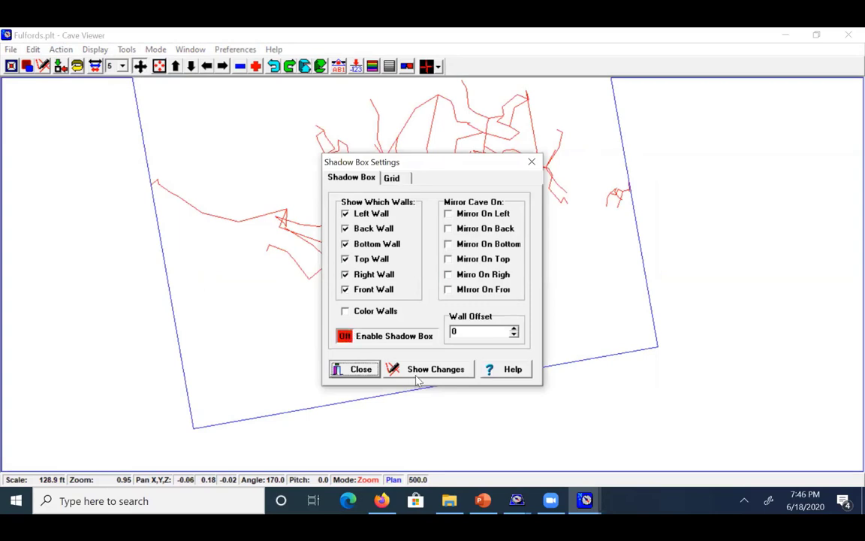
left_click(359, 369)
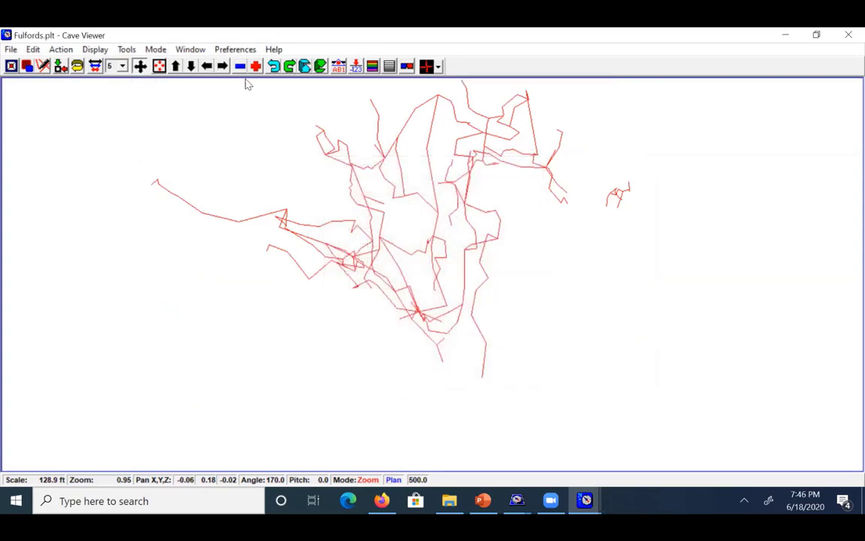
Step: Pan the plan view vertically to a Y pan of 0.10, and toggle the station name labels on and off
left_click(176, 67)
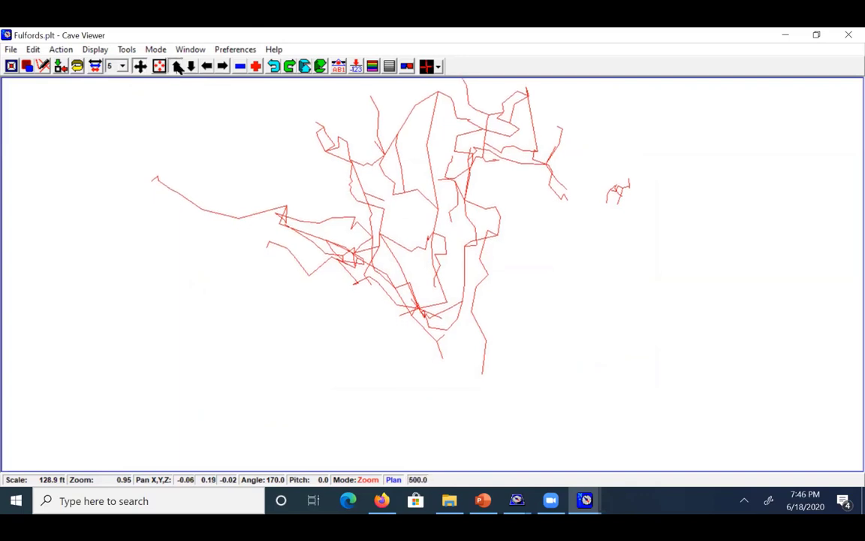
left_click(187, 67)
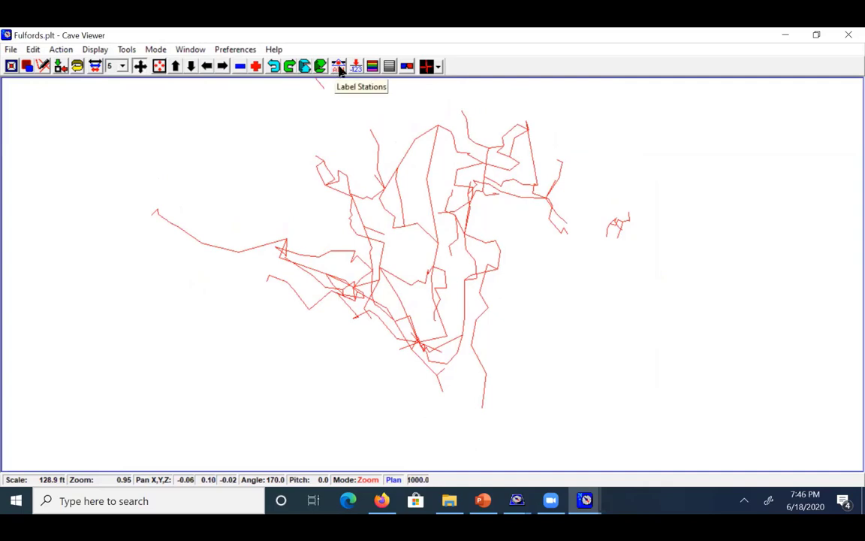
left_click(340, 70)
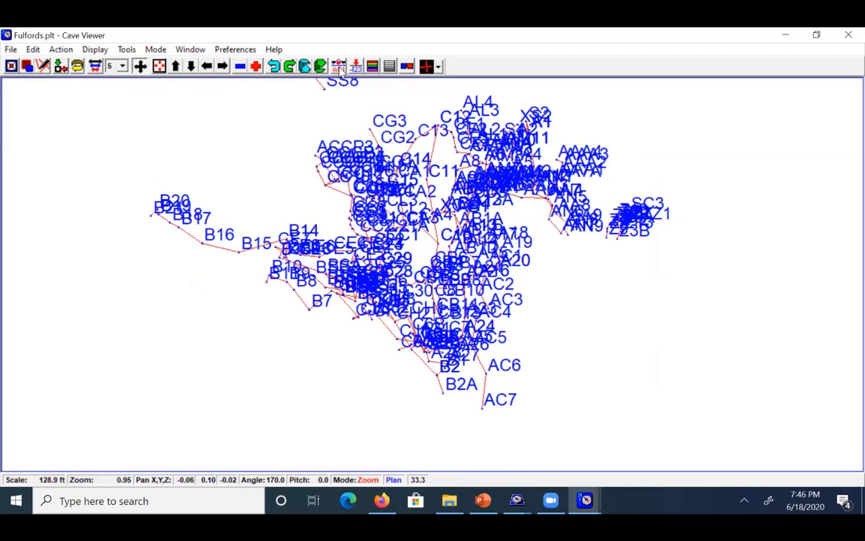
left_click(339, 70)
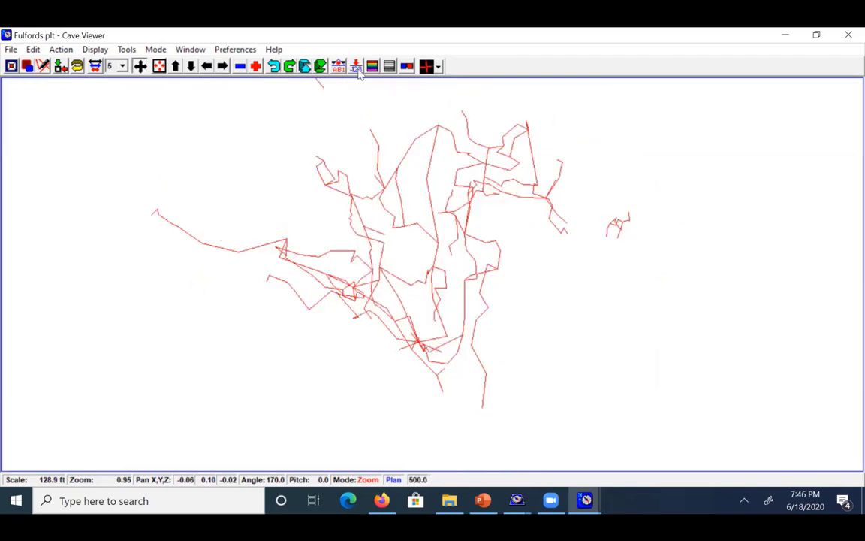
Step: Label the stations with their elevations, and clear the labels from the plan view
left_click(358, 68)
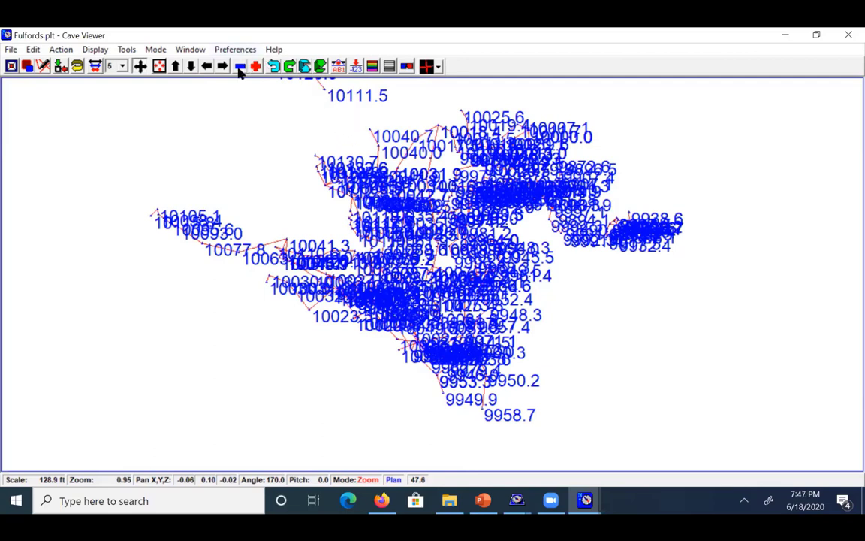
left_click(341, 68)
left_click(340, 69)
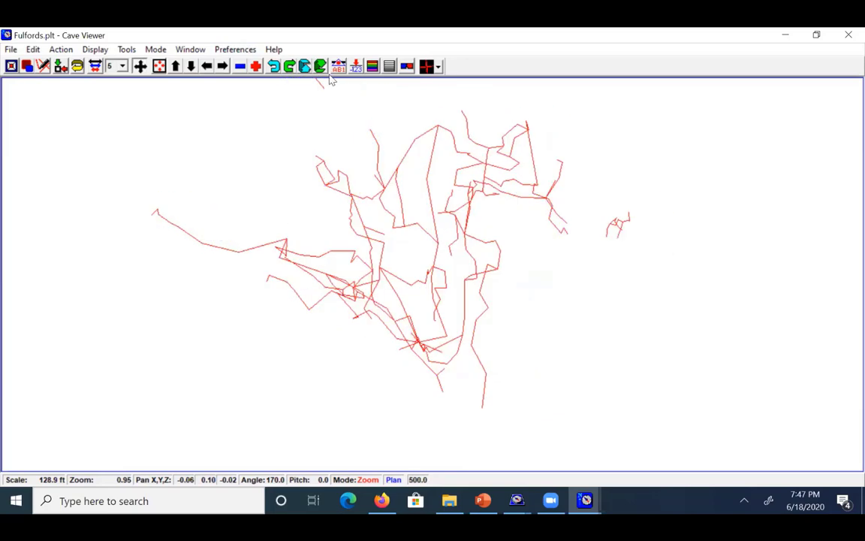
Step: Review the viewer's general, coordinate and interface settings, including the full list of available datums, without changing them
left_click(237, 51)
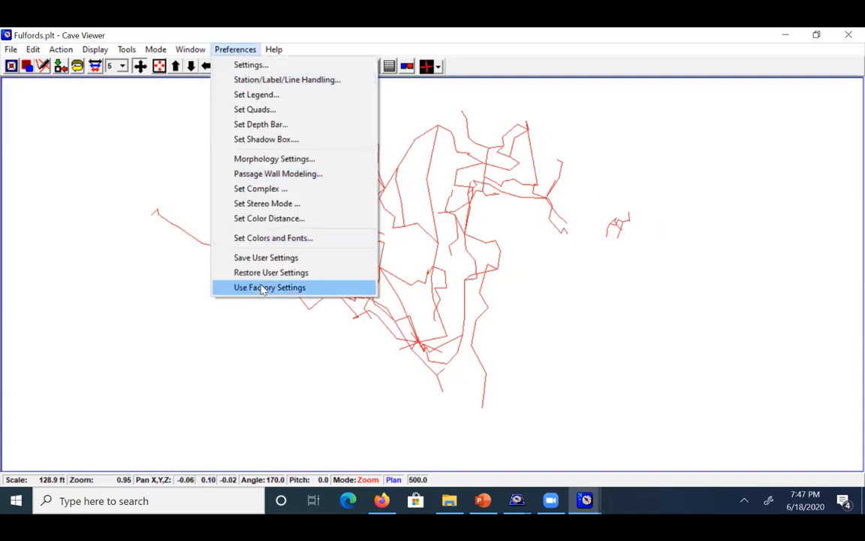
left_click(250, 65)
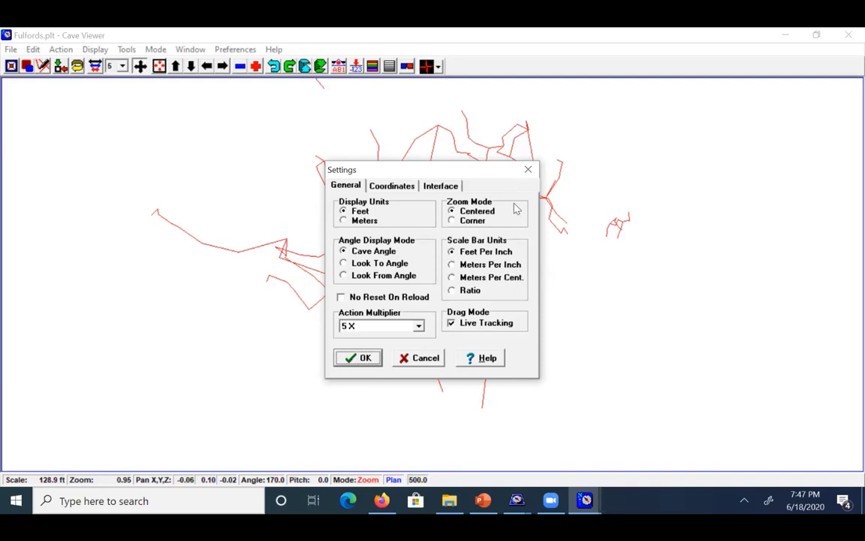
left_click(392, 186)
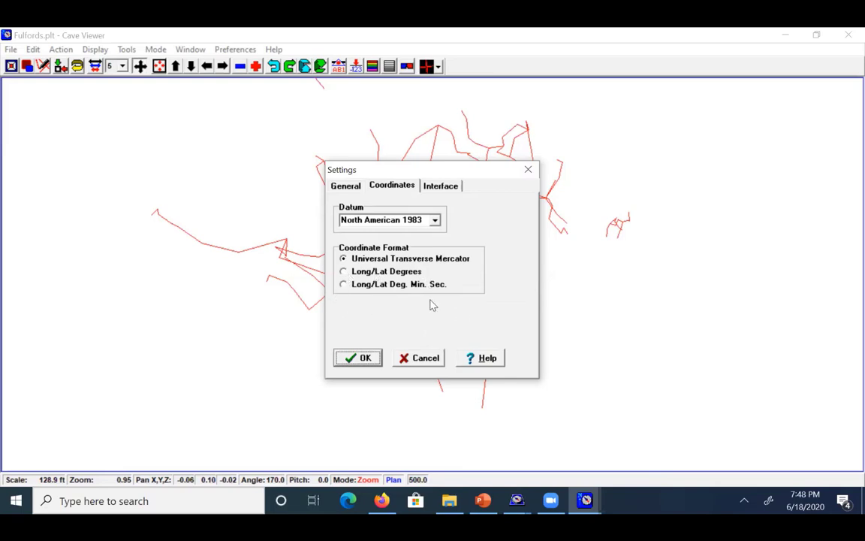
left_click(435, 220)
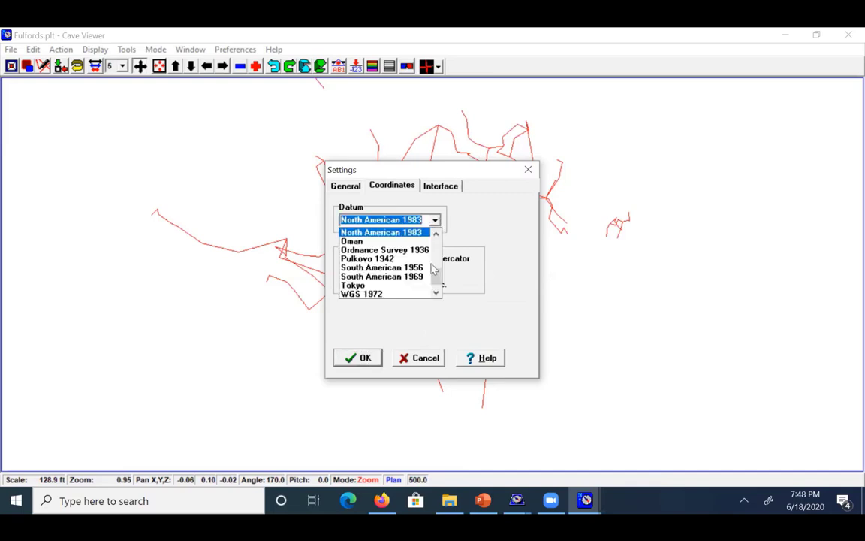
left_click_drag(441, 279, 444, 298)
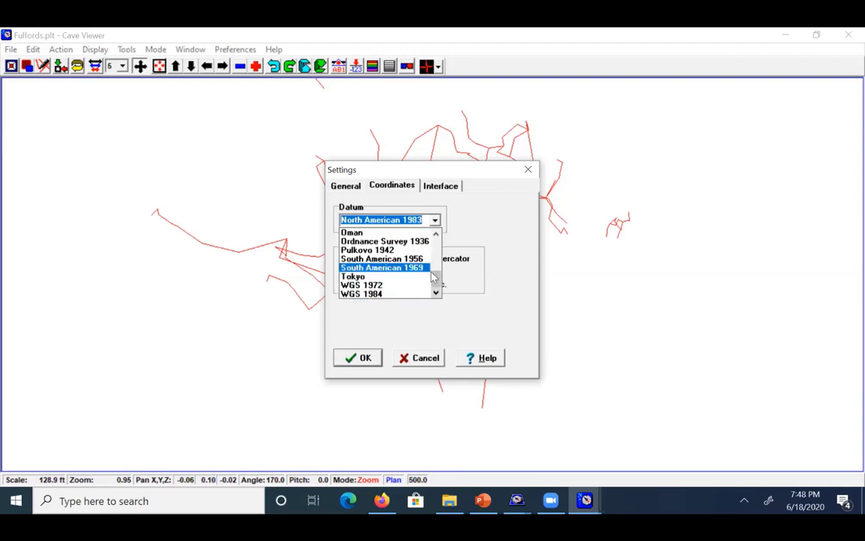
scroll(434, 279, "up", 7)
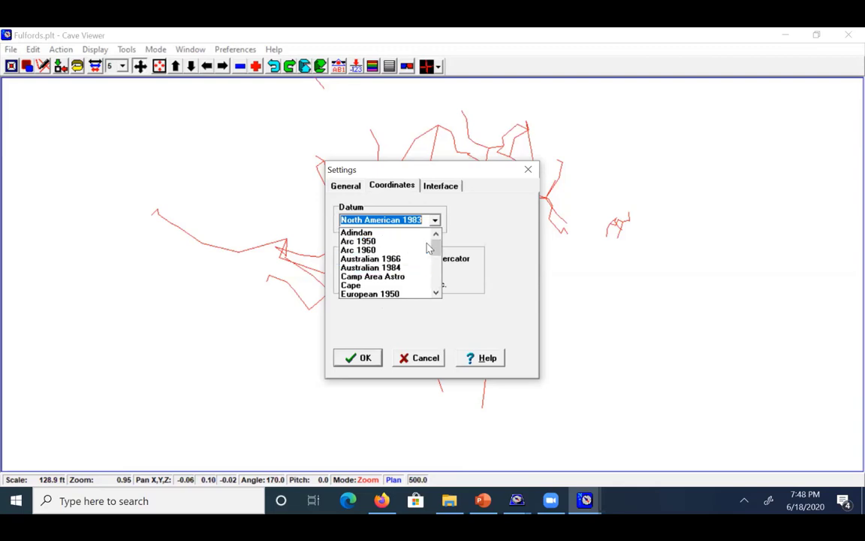
left_click_drag(438, 252, 436, 284)
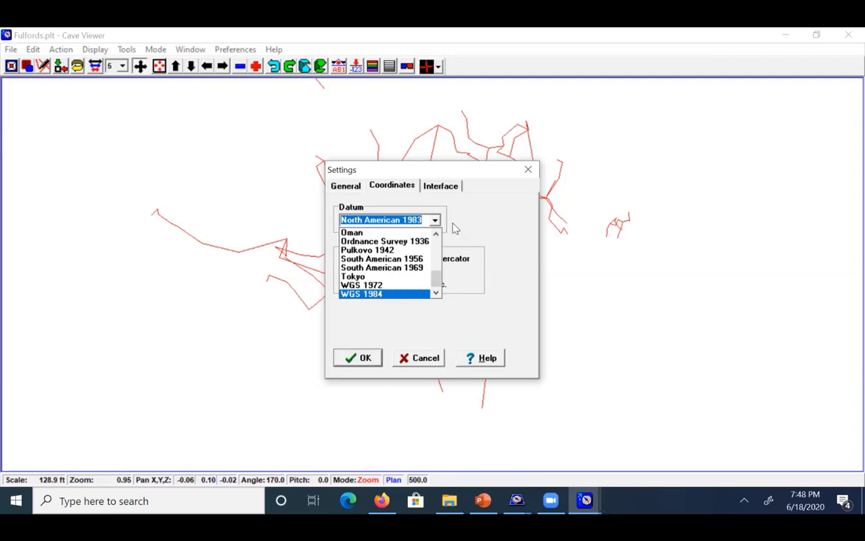
left_click(443, 191)
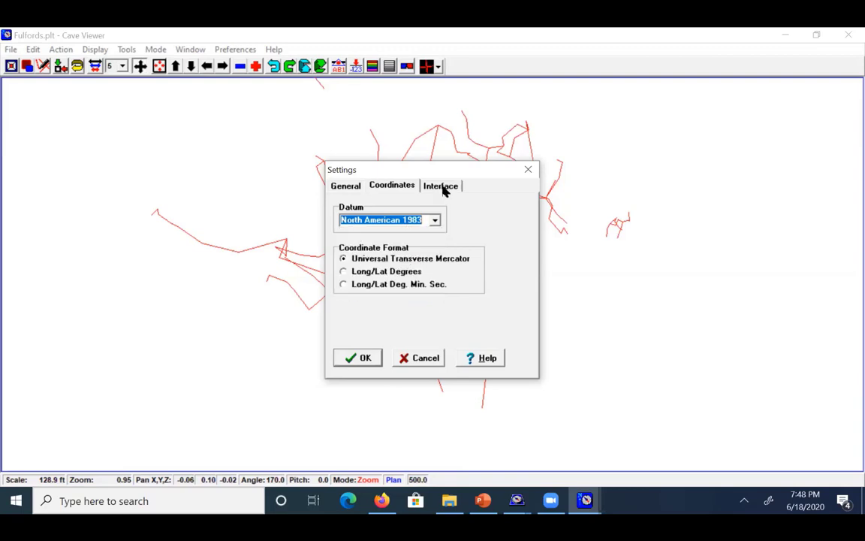
left_click(441, 187)
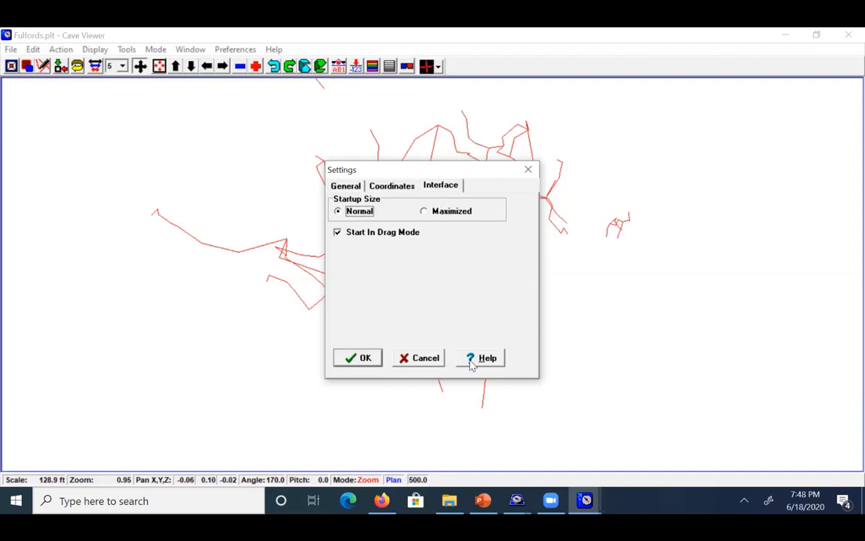
left_click(528, 171)
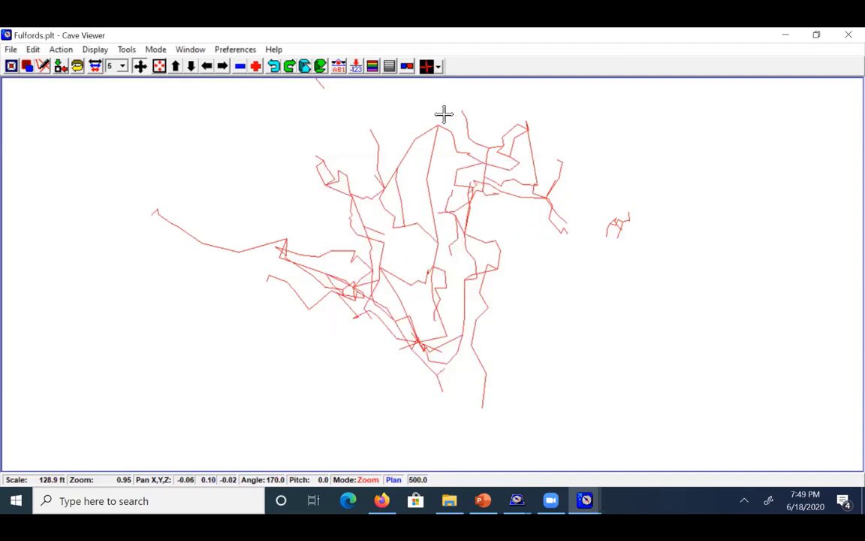
Step: Review the station label, fixed station and line width options, and toggle the station name labels on and off
left_click(232, 49)
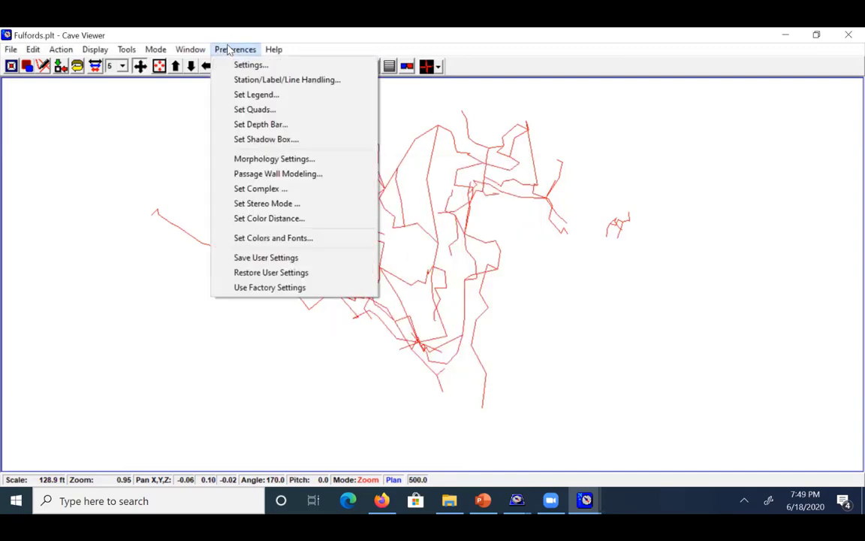
left_click(256, 81)
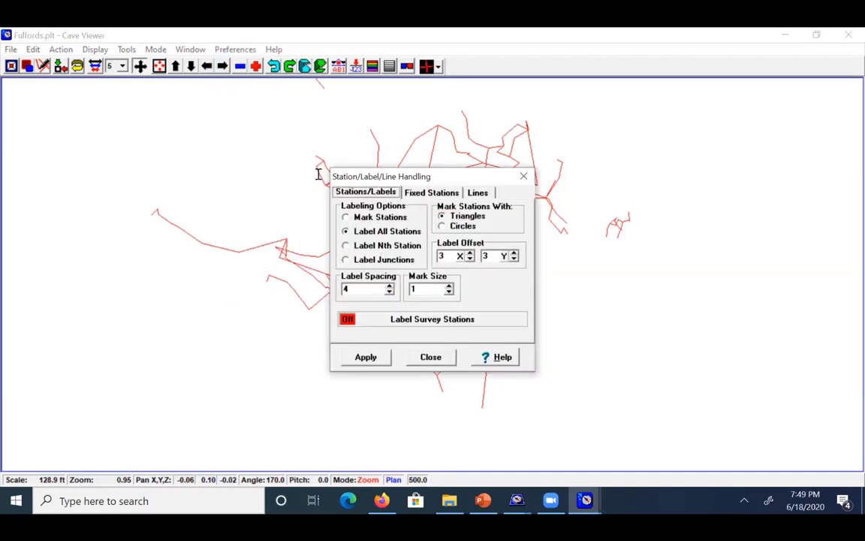
left_click_drag(443, 181, 207, 160)
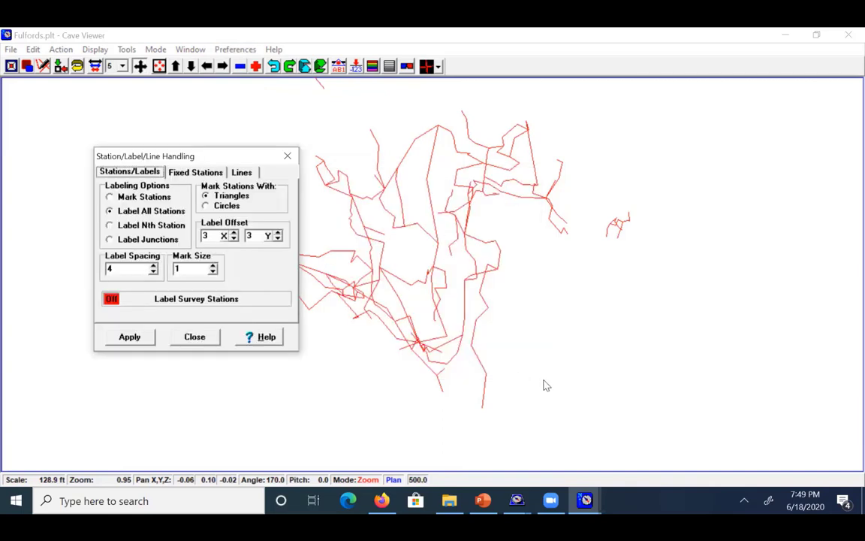
left_click(111, 299)
left_click(207, 173)
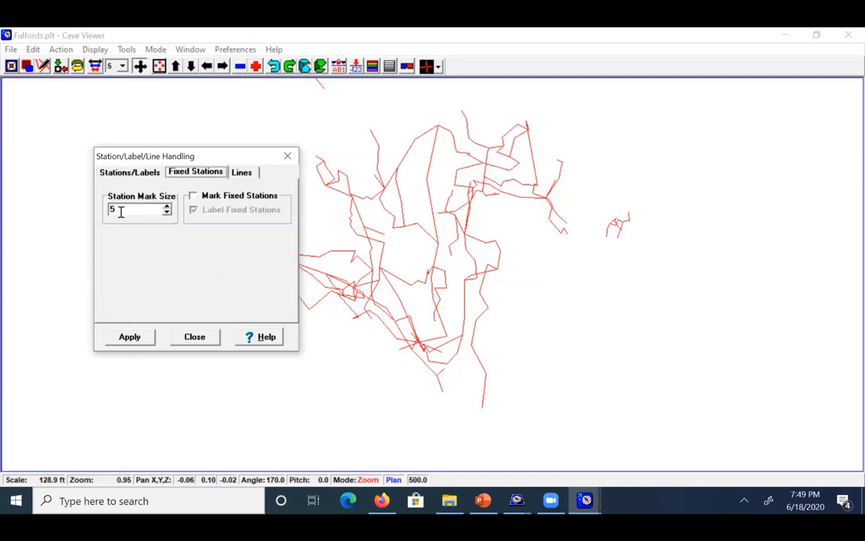
left_click(241, 173)
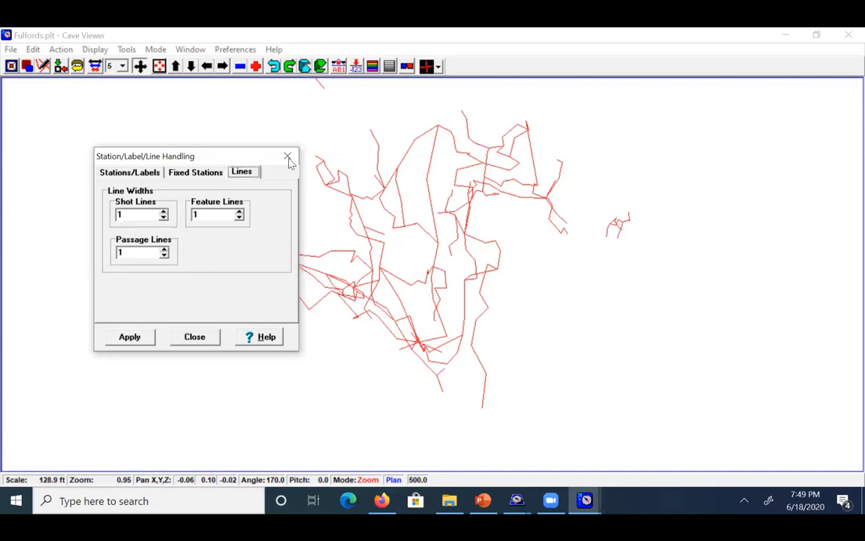
left_click(338, 66)
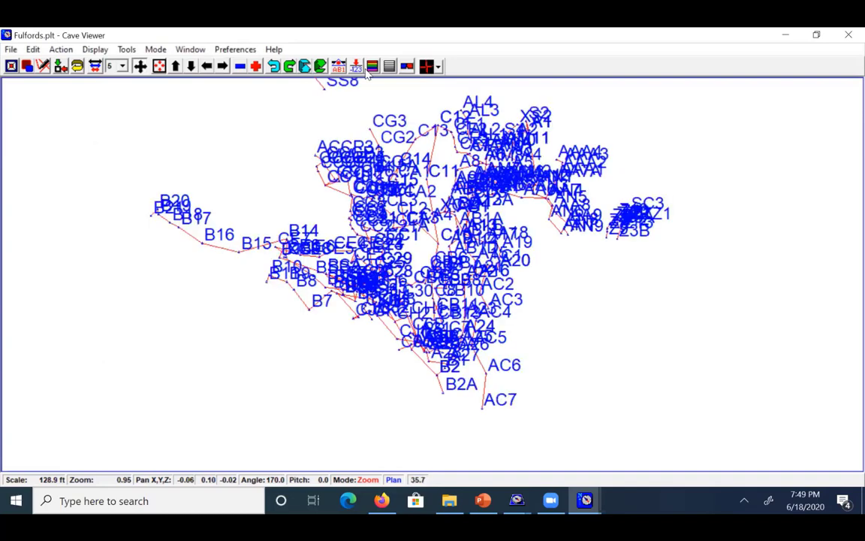
left_click(331, 65)
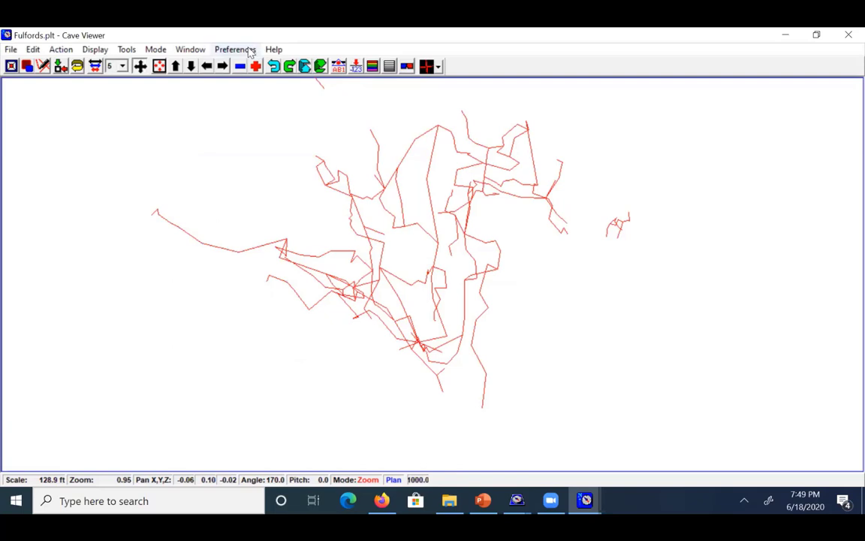
Step: Enable the plot legend with compass, ruler and the title Fulfords, and rotate the plan view to an angle of 5 degrees
left_click(250, 51)
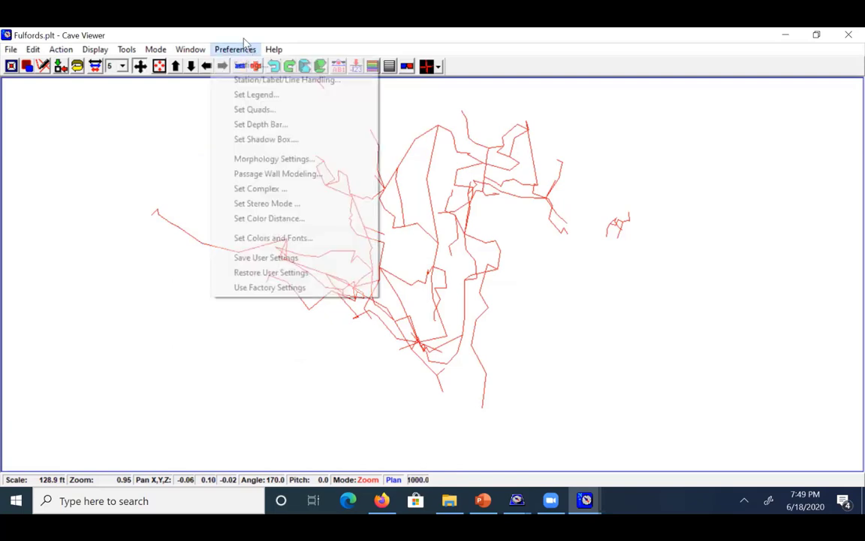
left_click(252, 95)
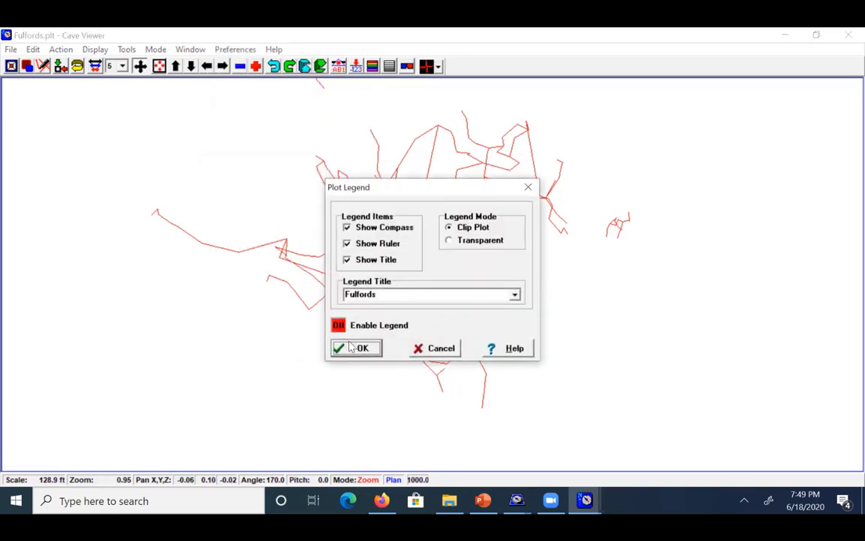
left_click(338, 325)
left_click(356, 348)
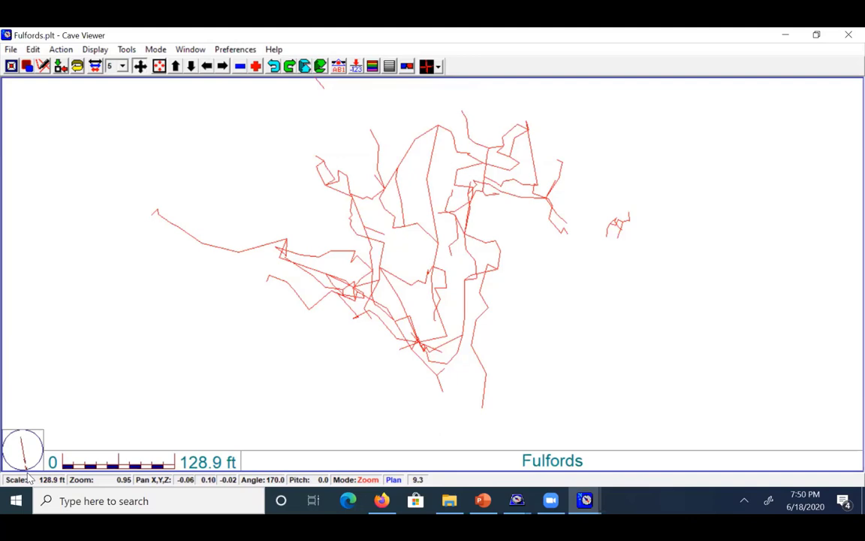
left_click(286, 70)
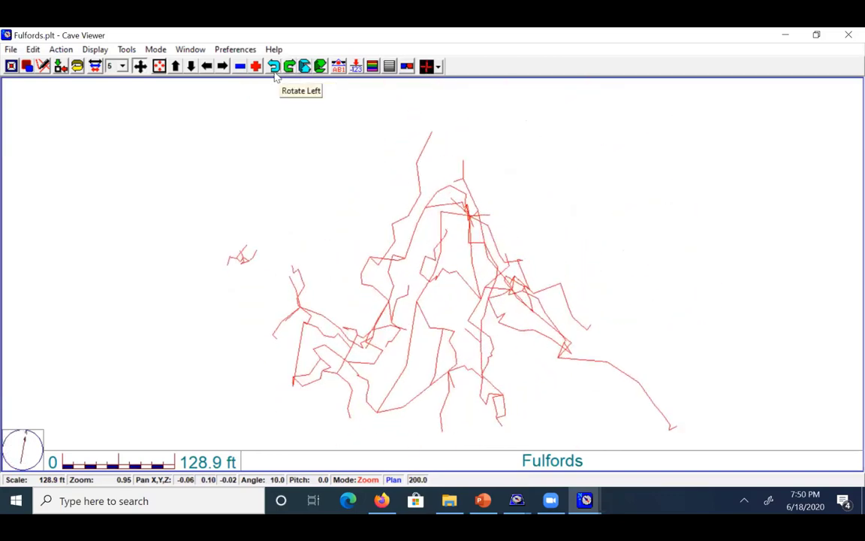
left_click(273, 71)
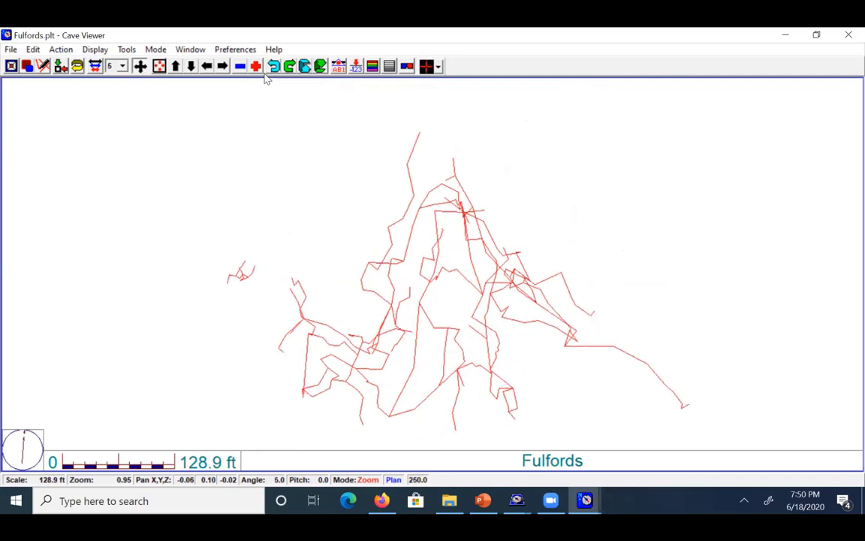
Step: Enable the quad display to overlay a grid of 6 columns and 5 rows on the cave plan
left_click(235, 50)
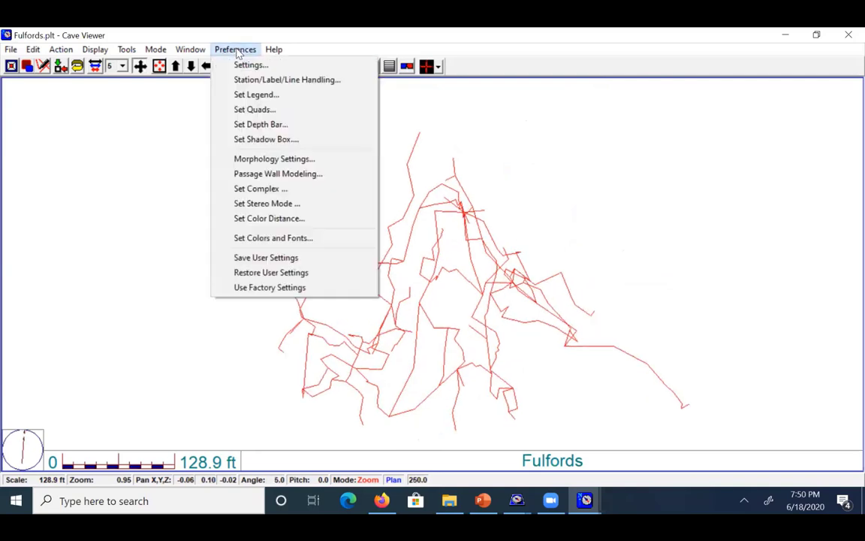
left_click(258, 111)
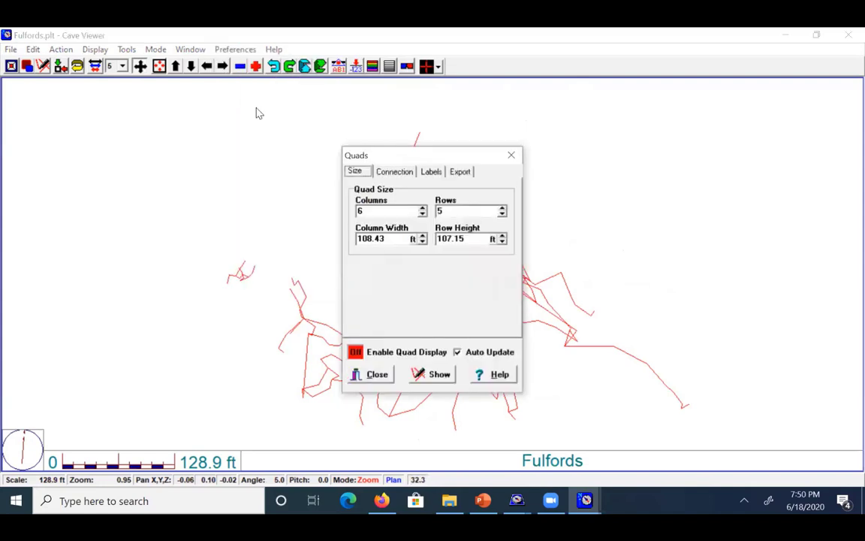
left_click(359, 352)
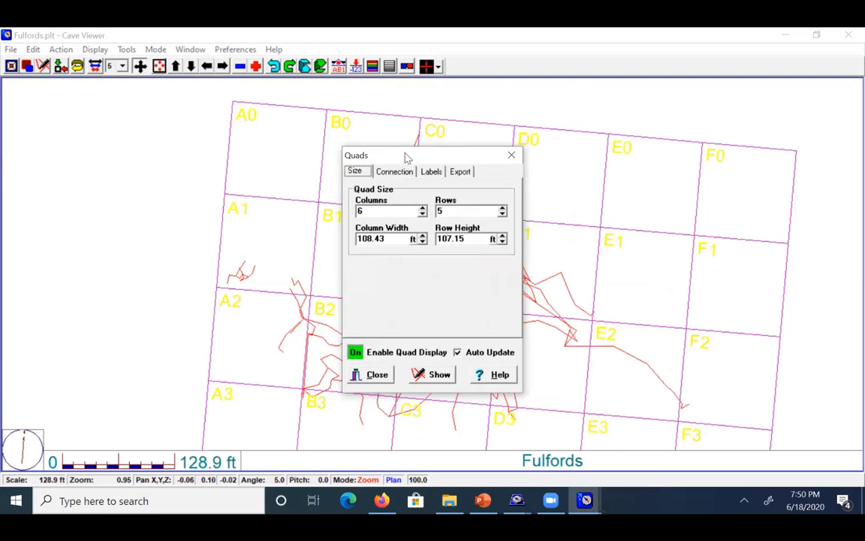
left_click_drag(406, 156, 101, 147)
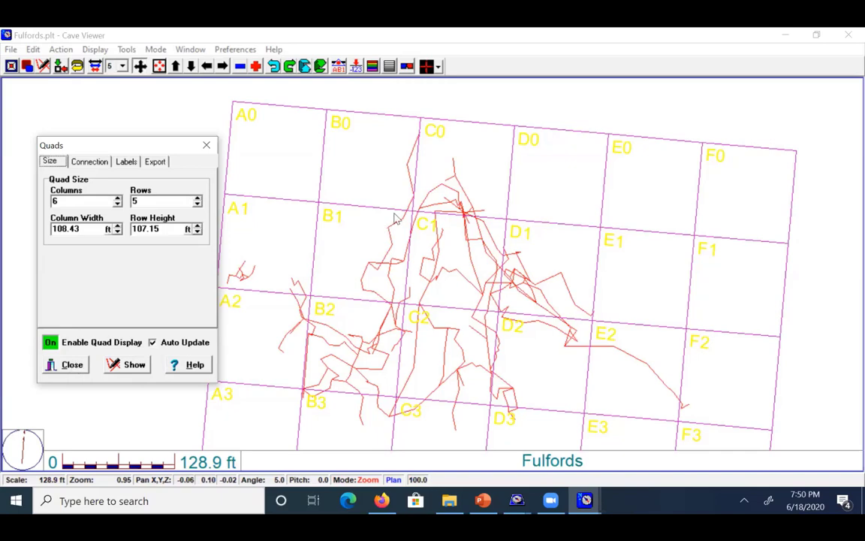
left_click(73, 366)
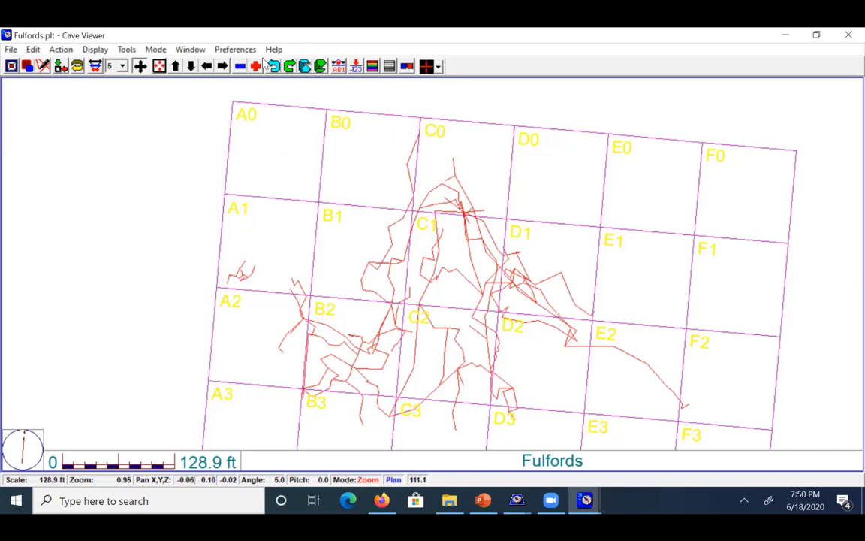
Step: Disable the quad display to remove the grid from the cave plan
left_click(231, 49)
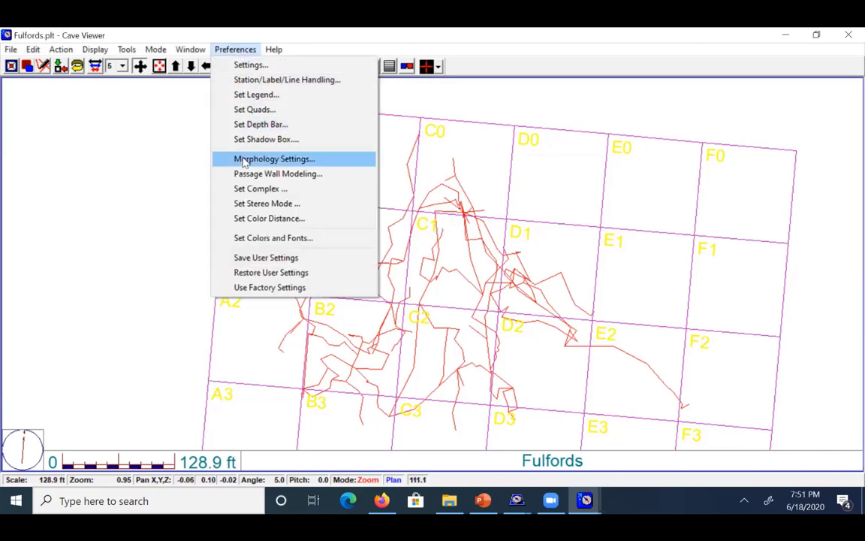
left_click(253, 110)
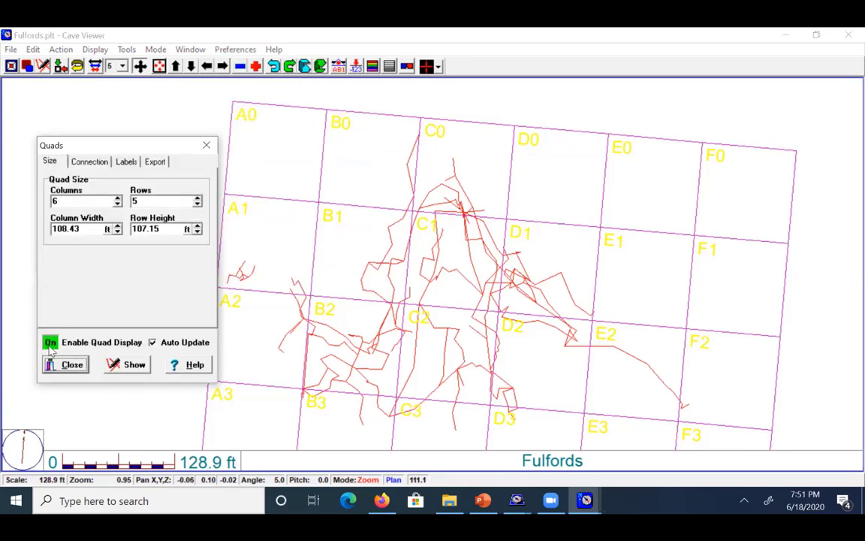
left_click(49, 343)
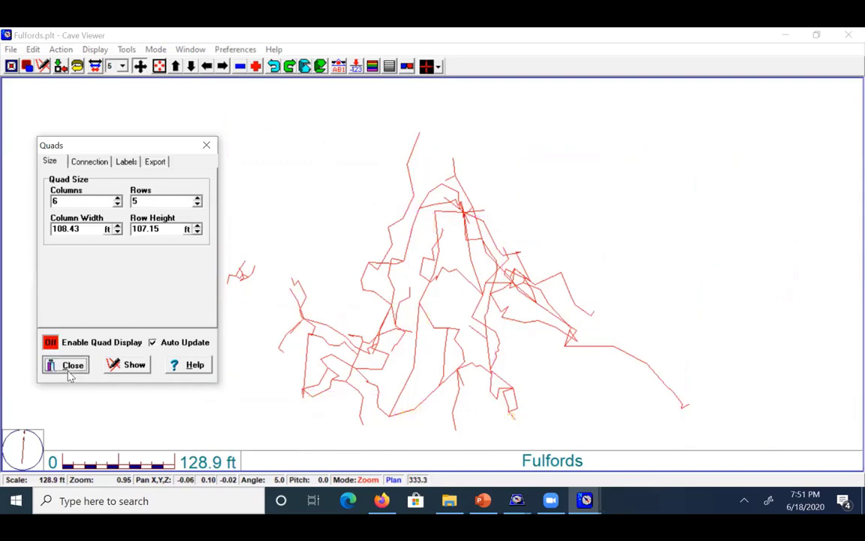
left_click(68, 368)
Step: Turn on the passage morphology display with the Walking passage type selected
left_click(239, 51)
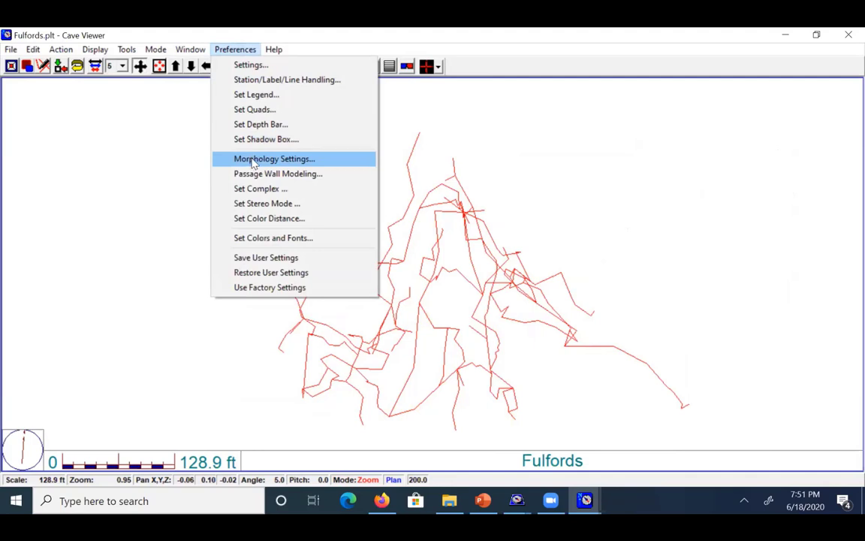
left_click(253, 160)
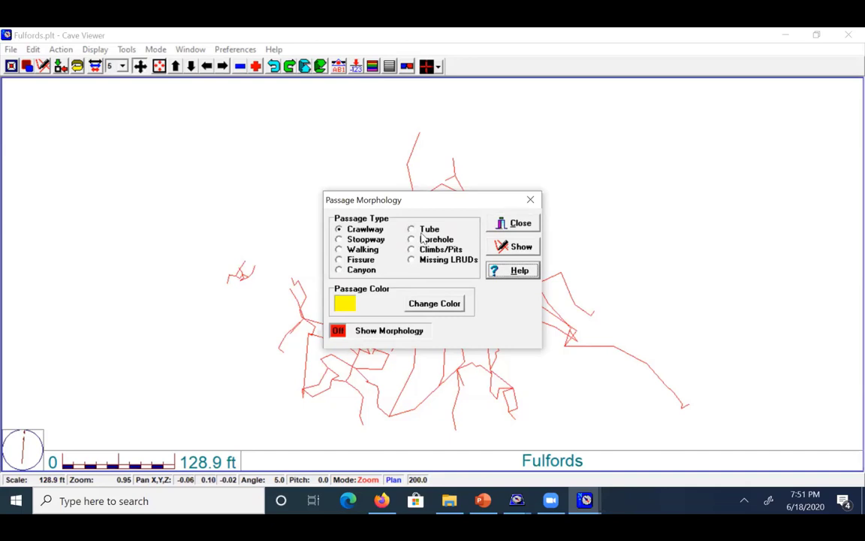
left_click_drag(431, 206, 163, 131)
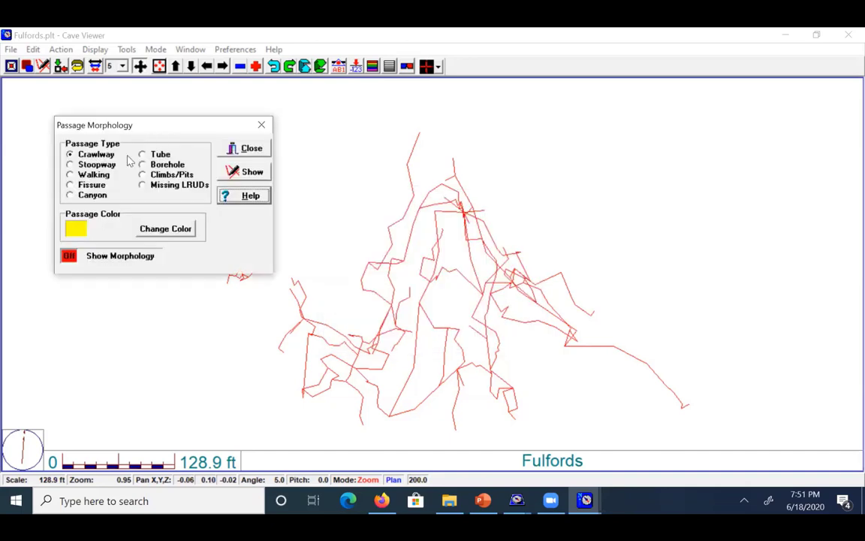
left_click(74, 176)
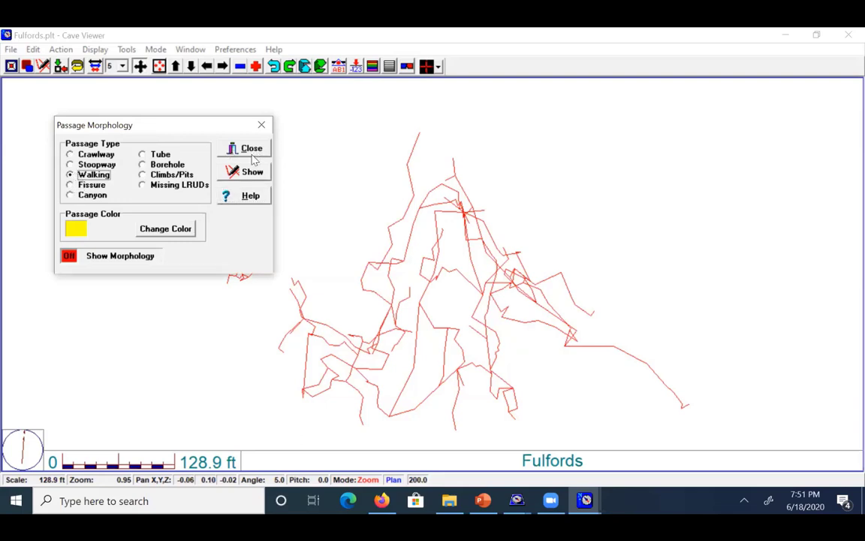
left_click(69, 256)
left_click(70, 164)
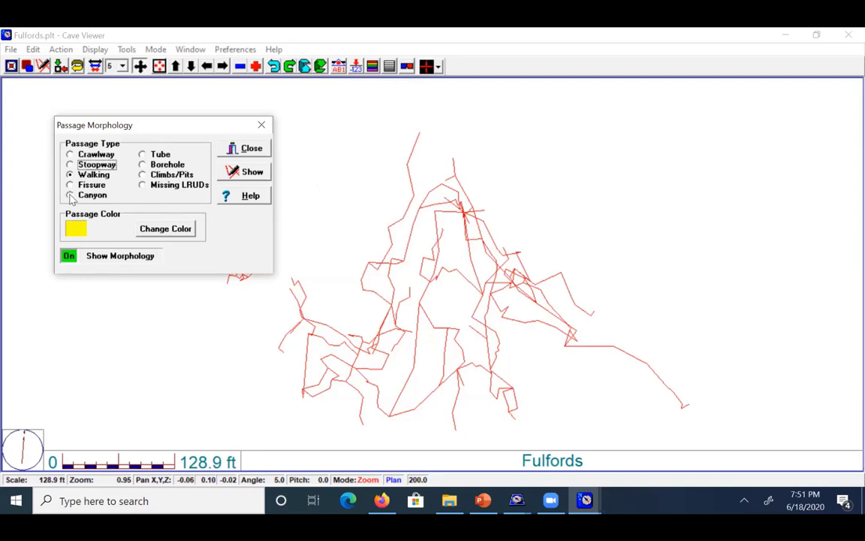
Step: Set the Walking passage color to red and close the morphology settings
left_click(172, 236)
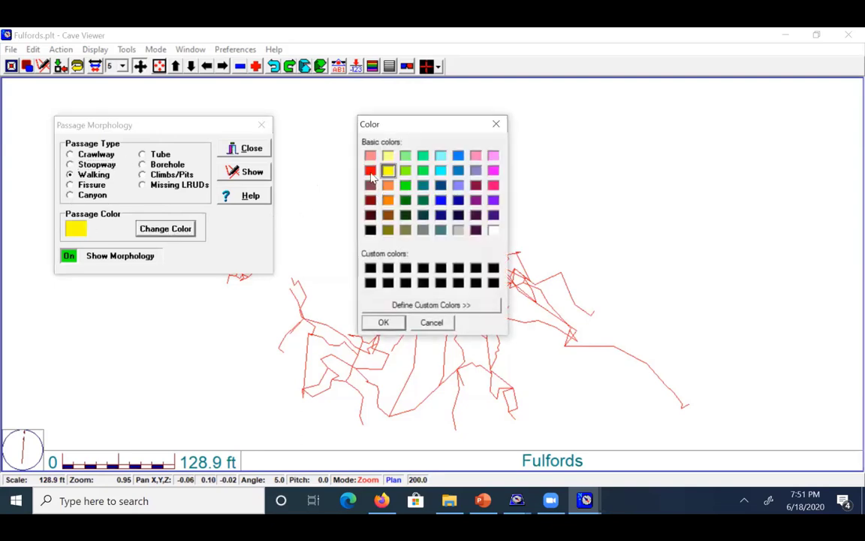
left_click(371, 170)
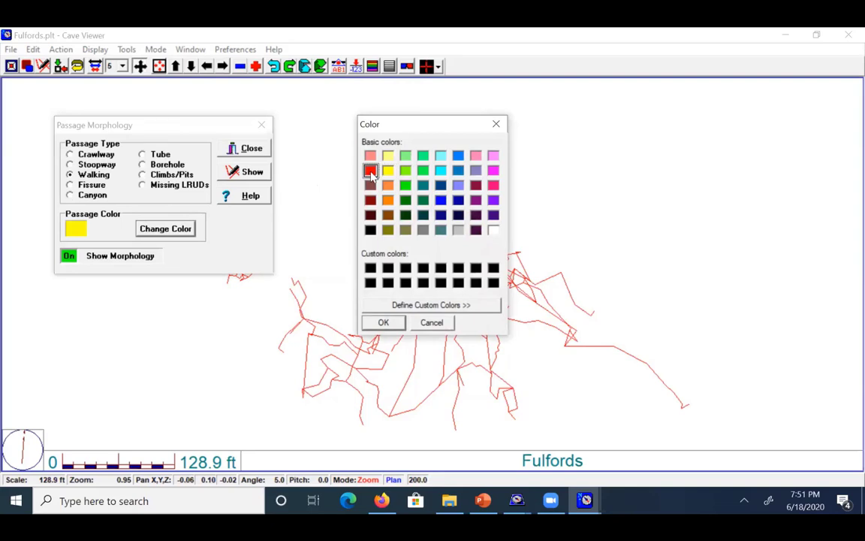
left_click(383, 322)
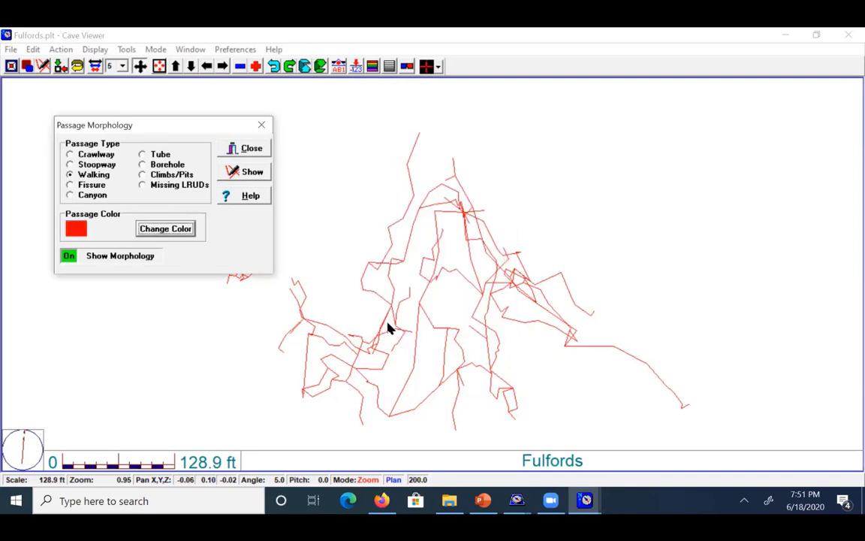
left_click(260, 126)
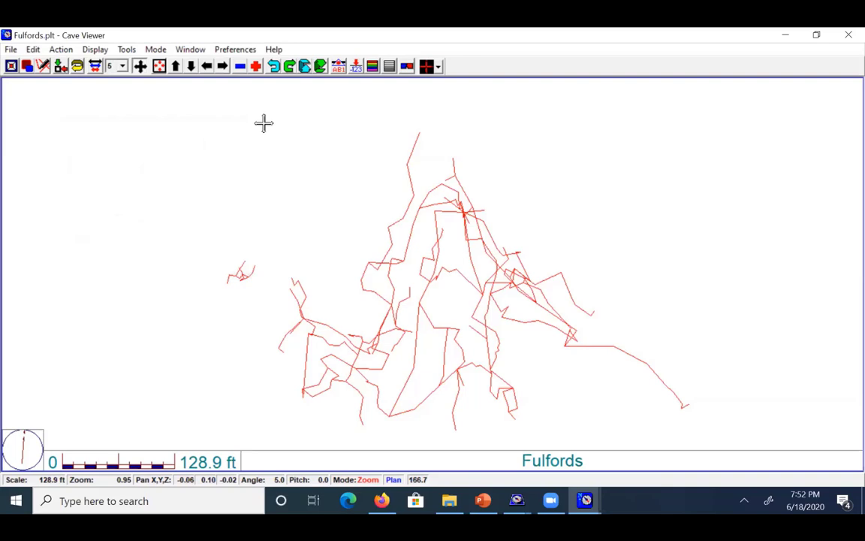
Step: Enable the depth bar in Mono mode with cave-height bar size and count tick spacing
left_click(239, 54)
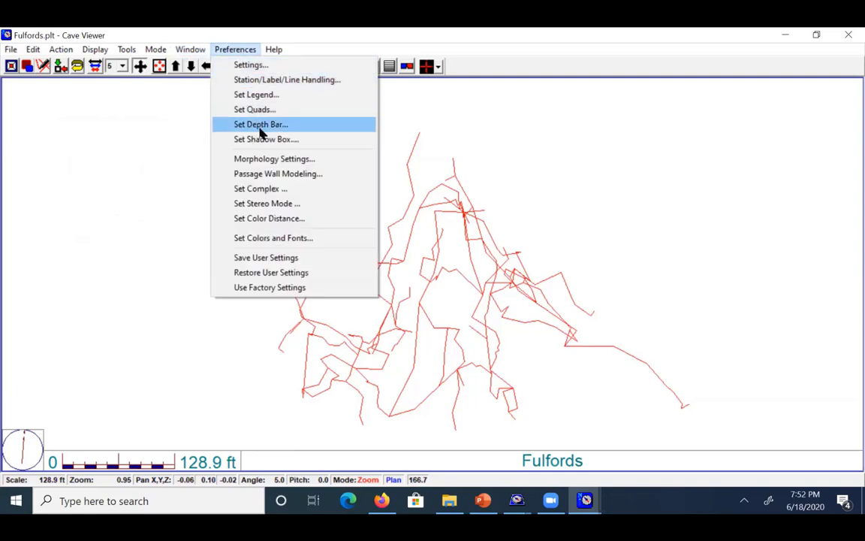
left_click(261, 125)
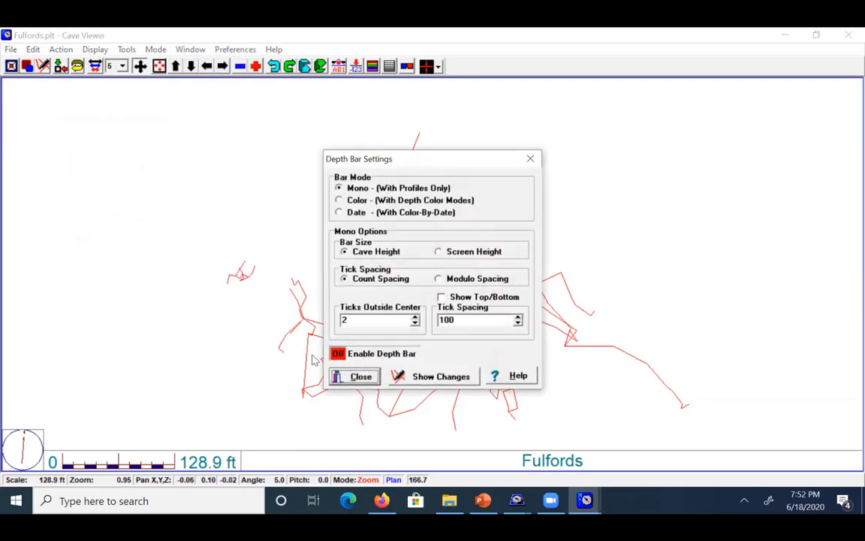
left_click(338, 354)
left_click(361, 378)
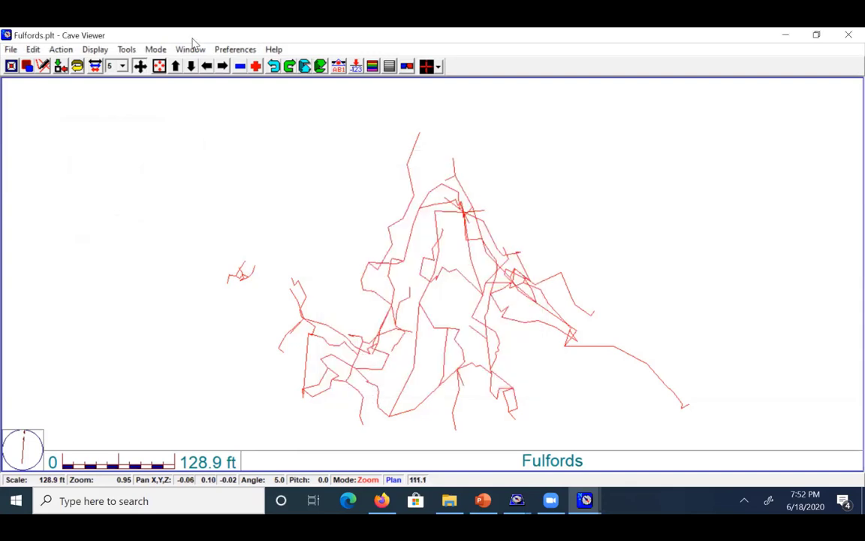
Step: Switch the cave plot to profile mode and pan it sideways toward the depth bar
left_click(91, 54)
mouse_move(71, 57)
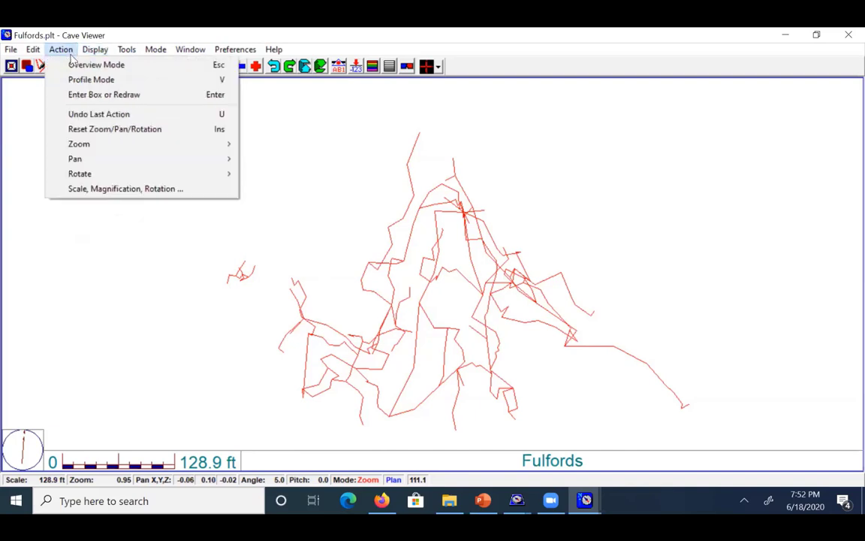
left_click(80, 81)
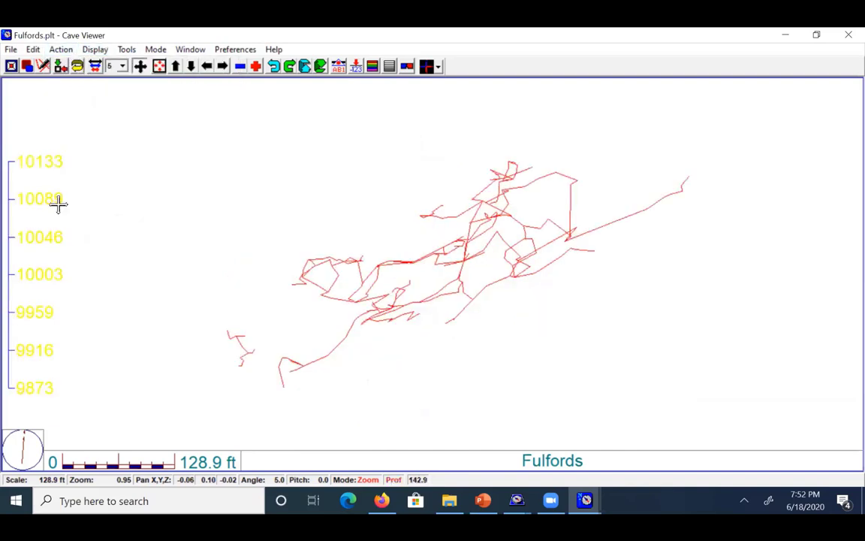
left_click(224, 67)
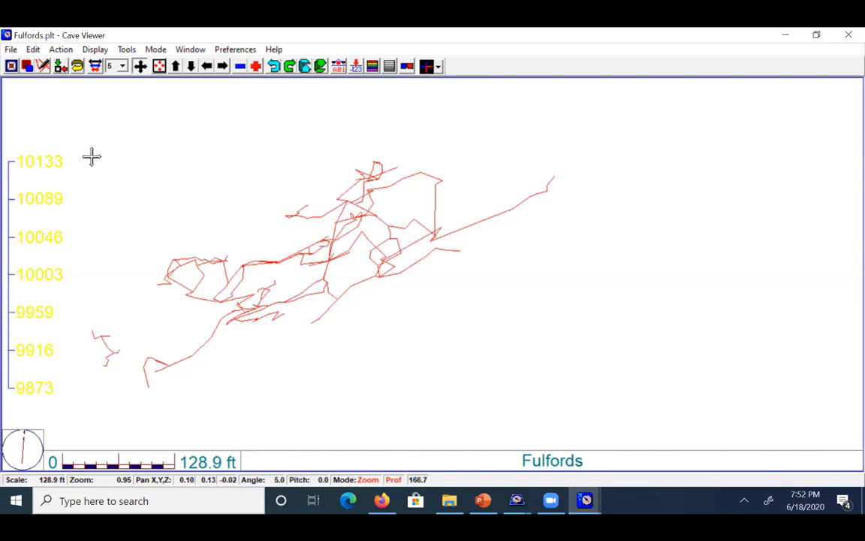
Step: Turn off profile mode to return the cave plot to plan view
left_click(91, 51)
mouse_move(67, 52)
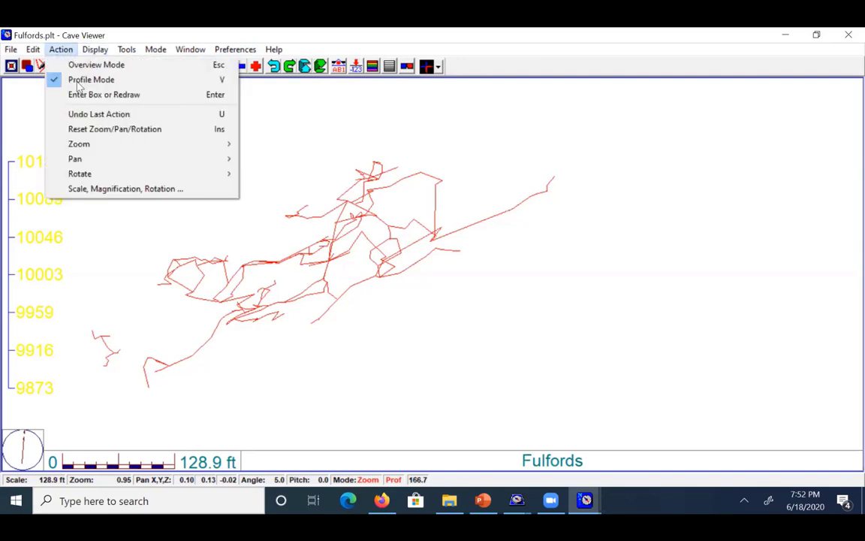
left_click(71, 79)
Step: Enable the passage wall display and draw the passages as Filled Polygons on the plan
left_click(232, 51)
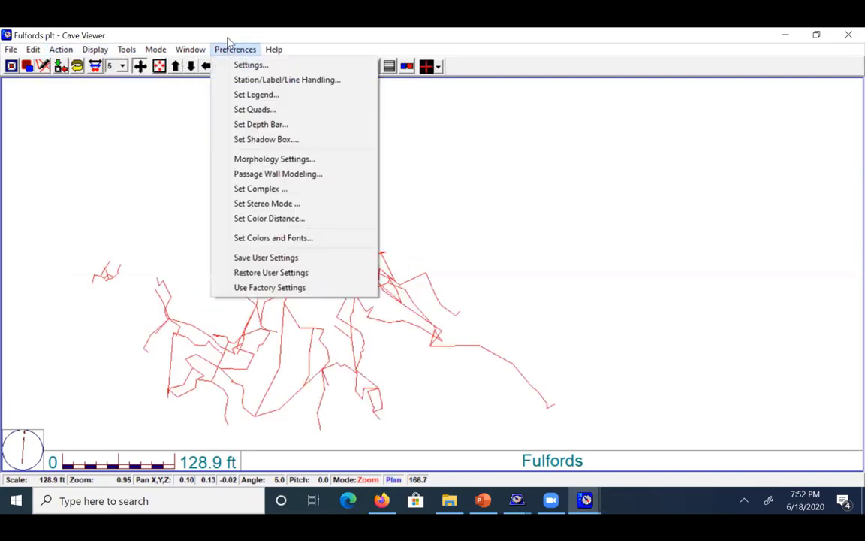
left_click(268, 181)
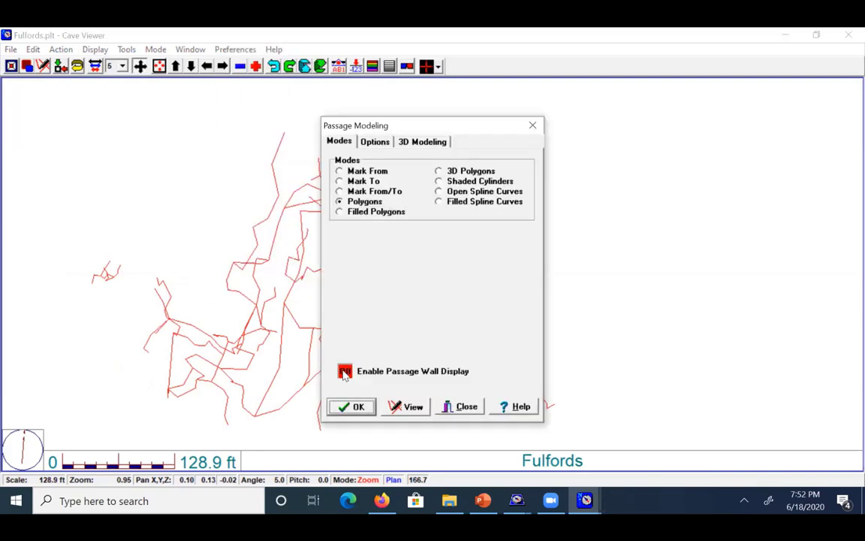
left_click(345, 371)
left_click_drag(488, 133, 606, 104)
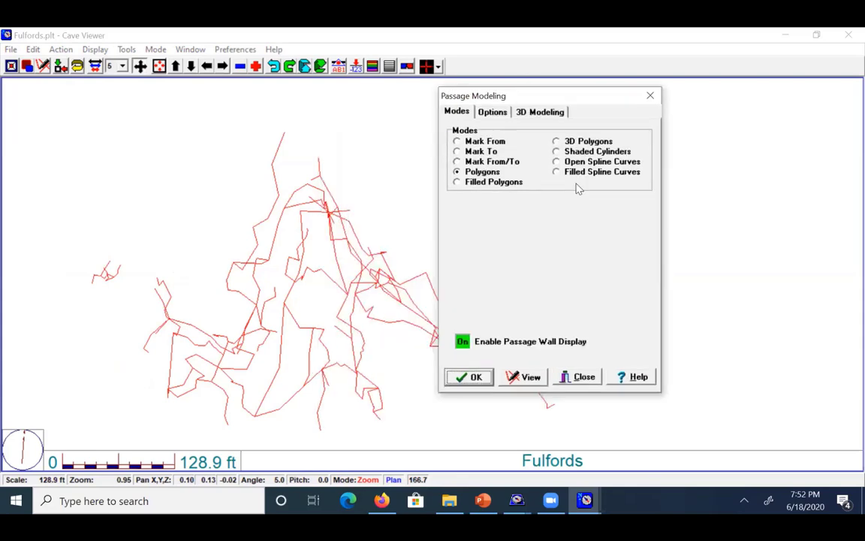
left_click(458, 183)
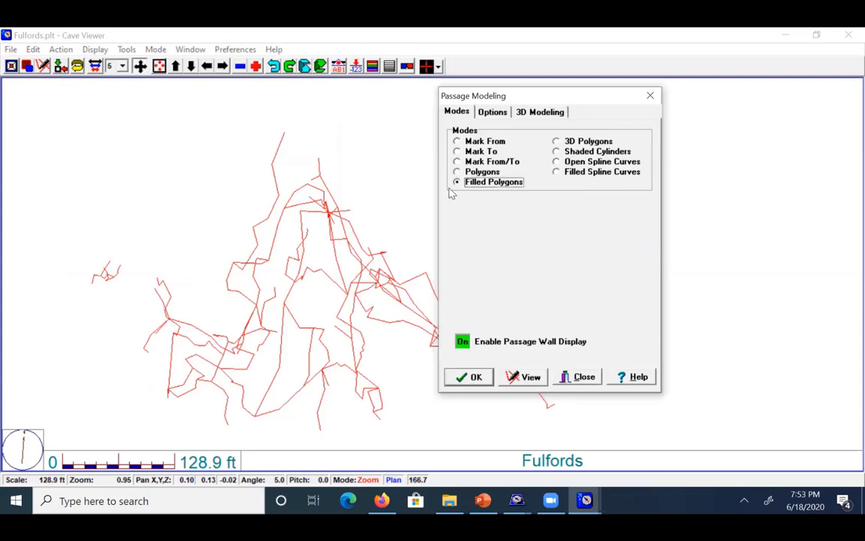
left_click(524, 378)
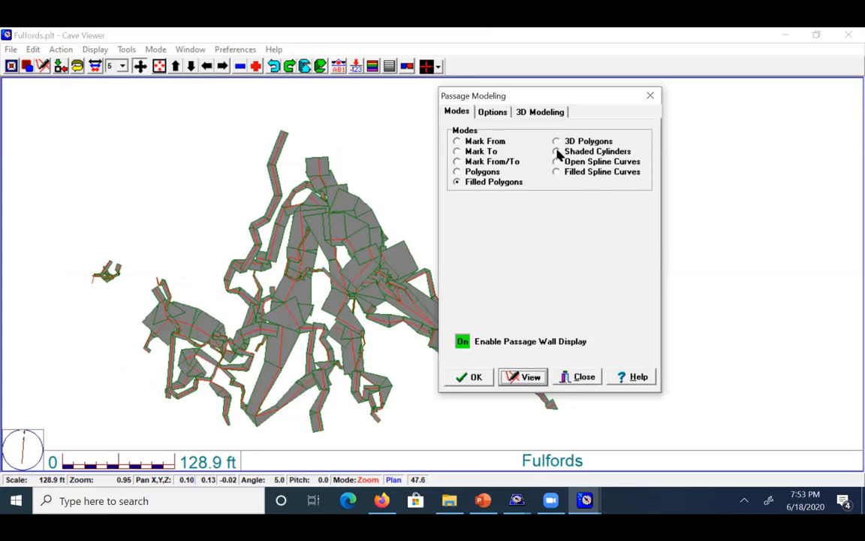
left_click(650, 96)
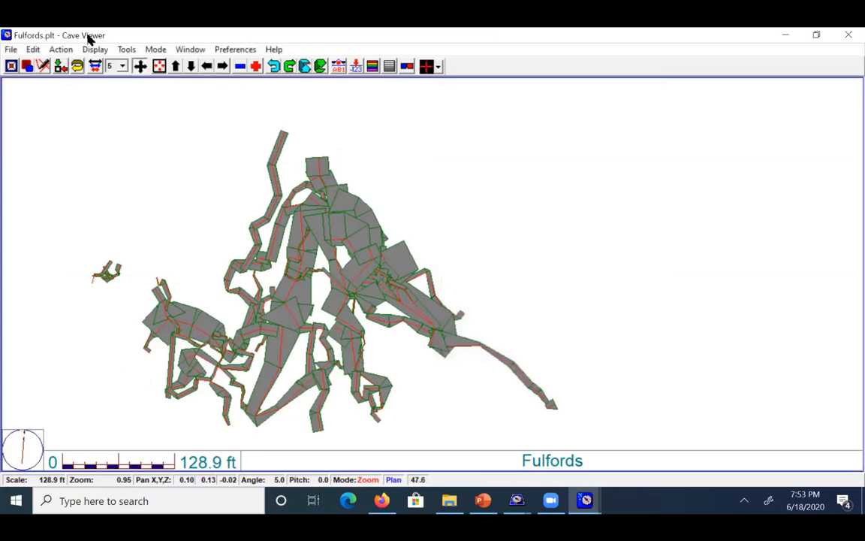
Step: Show the modeled passages in profile mode, rotated to an angle of 30 degrees with a pitch of 15 degrees
left_click(61, 49)
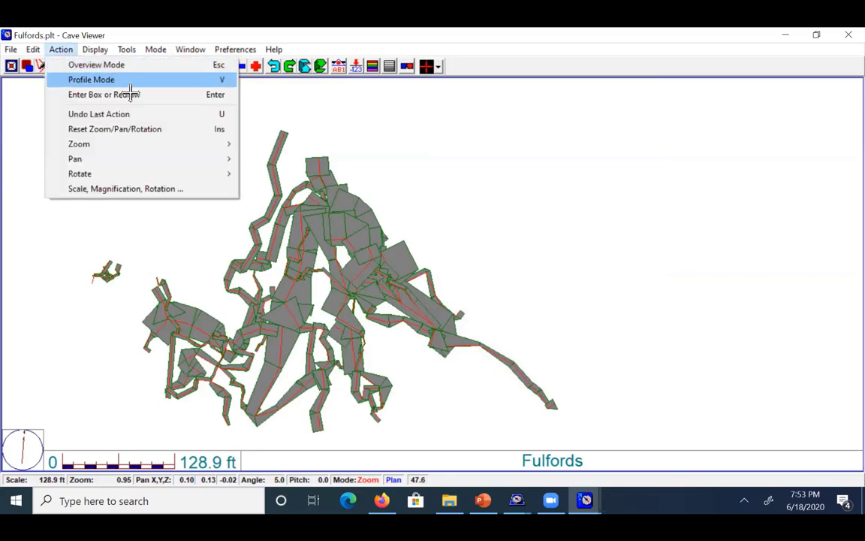
left_click(110, 78)
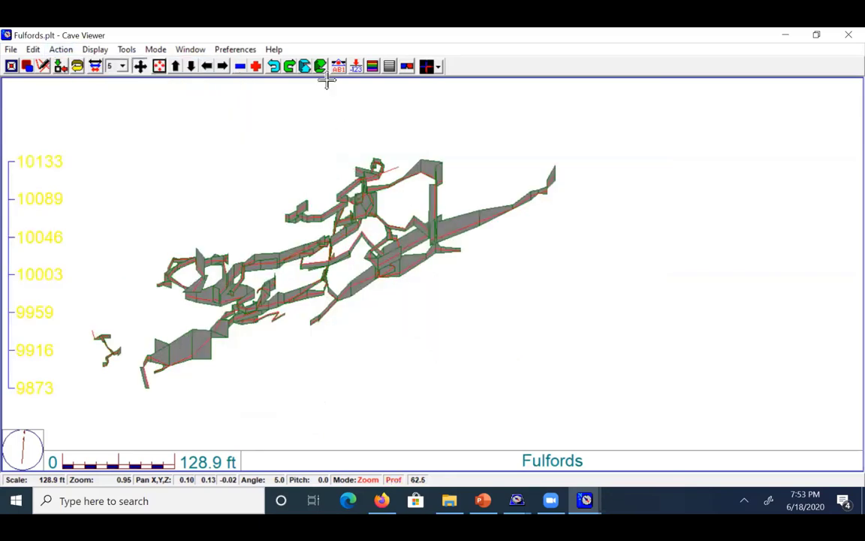
left_click(291, 68)
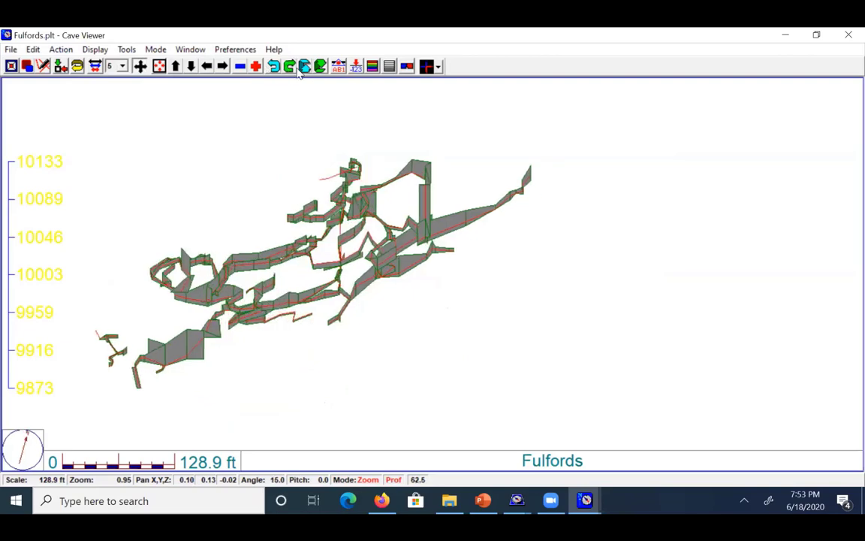
left_click(274, 68)
left_click(289, 67)
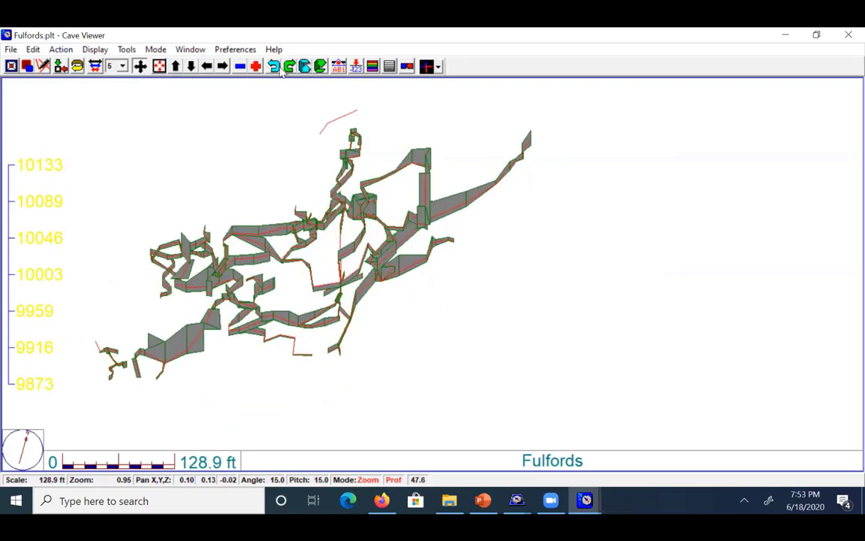
Step: Change the passage modeling mode to Shaded Cylinders and redraw the profile
left_click(236, 49)
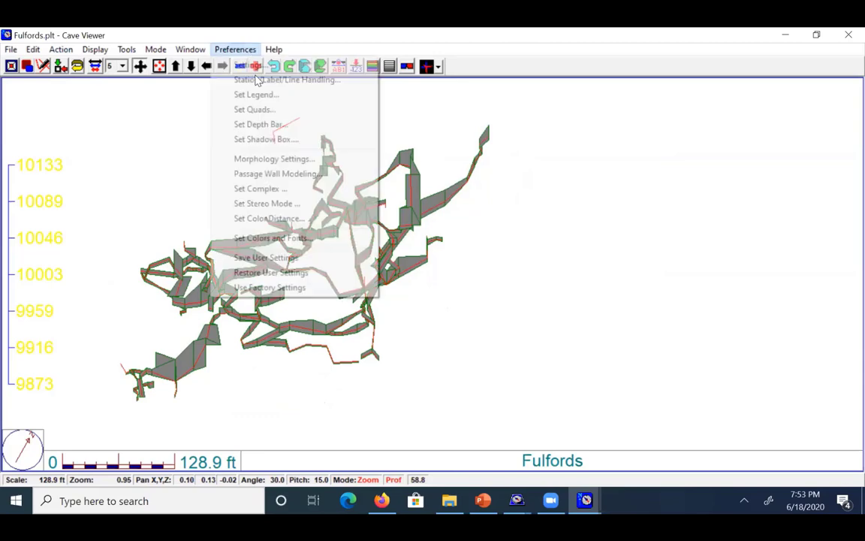
left_click(253, 174)
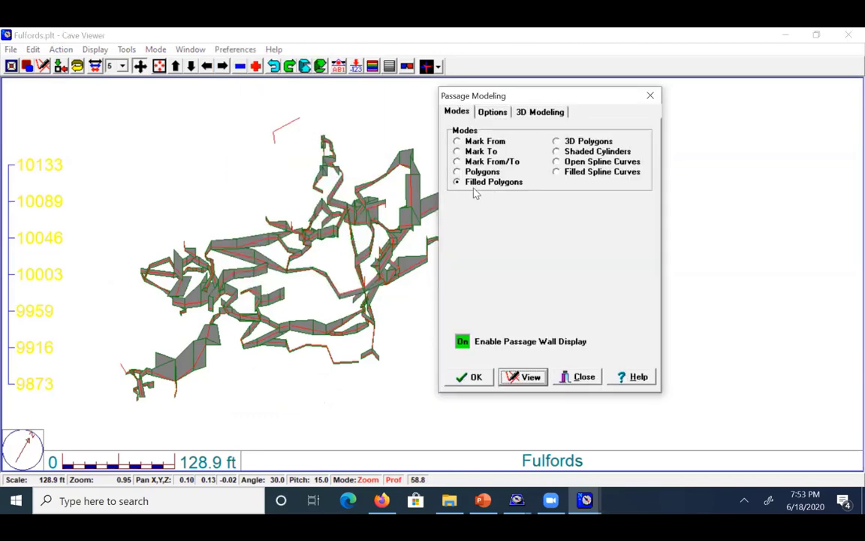
left_click(458, 183)
left_click(557, 151)
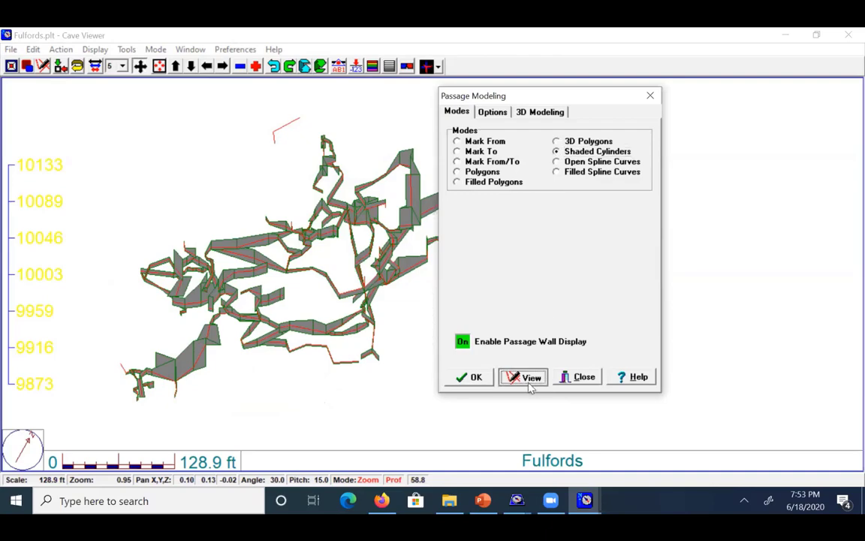
left_click(529, 378)
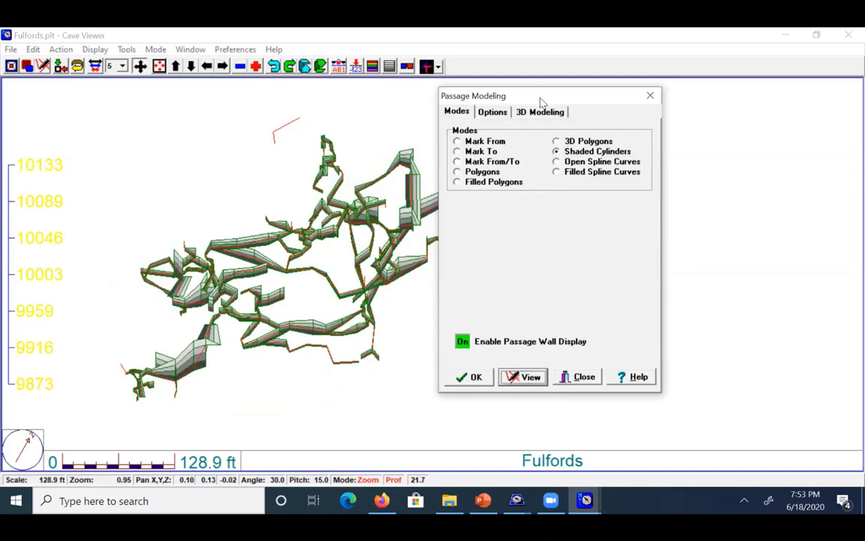
Step: Redraw the passage walls as Open Spline Curves, followed by Filled Spline Curves
left_click_drag(541, 102, 594, 97)
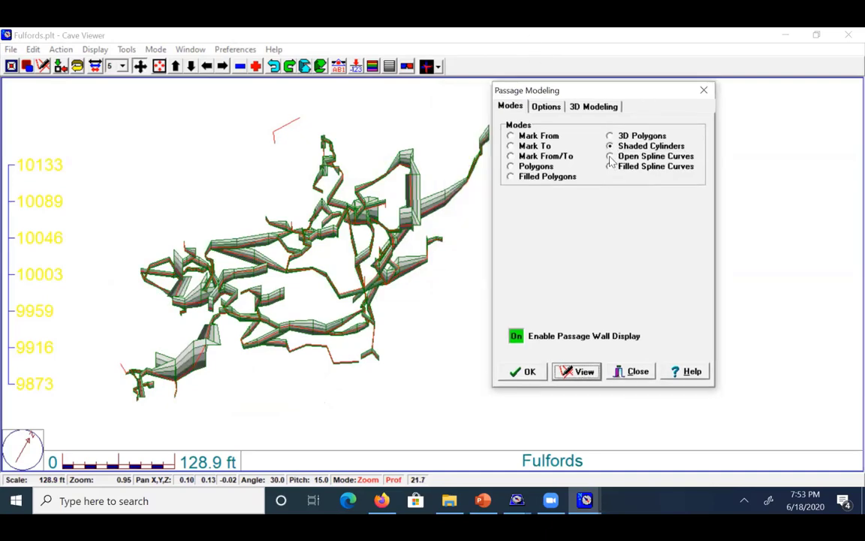
left_click(609, 158)
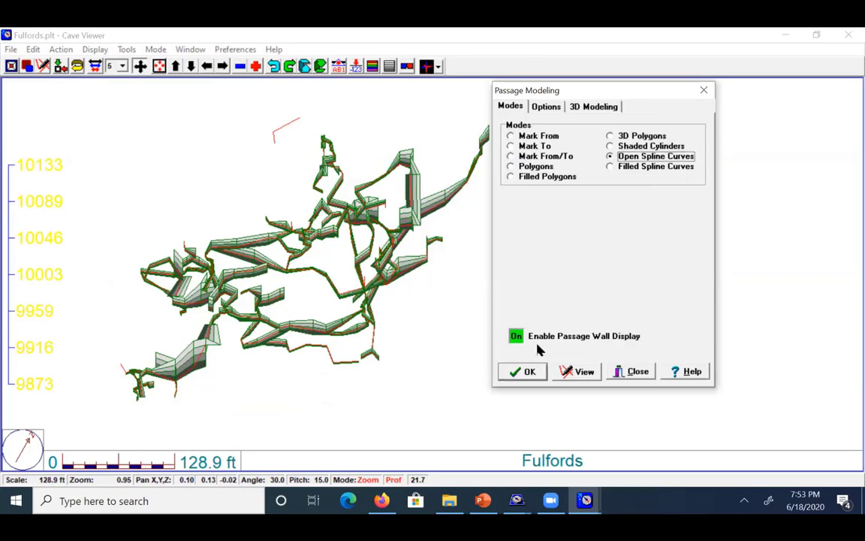
left_click(580, 374)
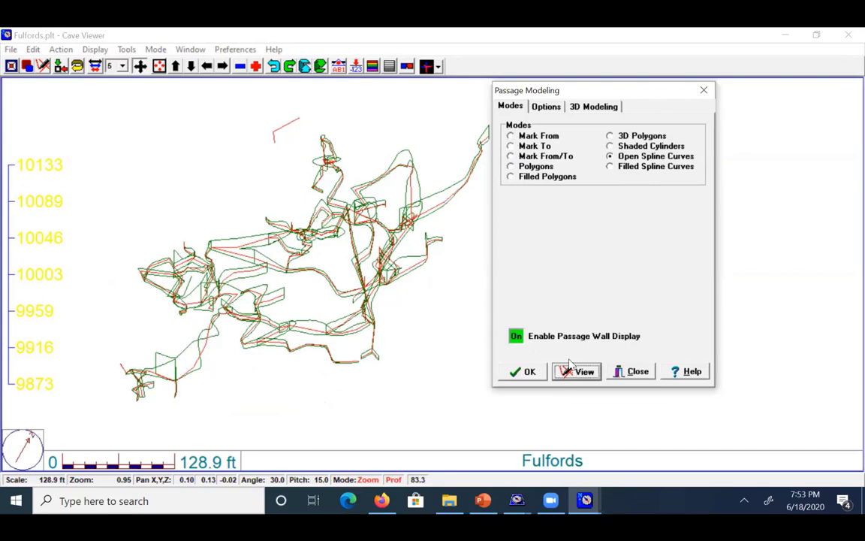
left_click(610, 167)
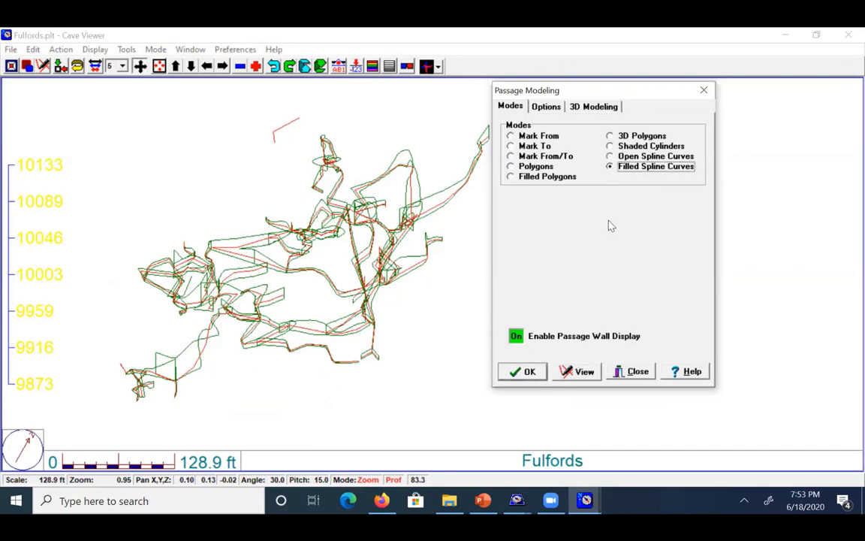
left_click(583, 372)
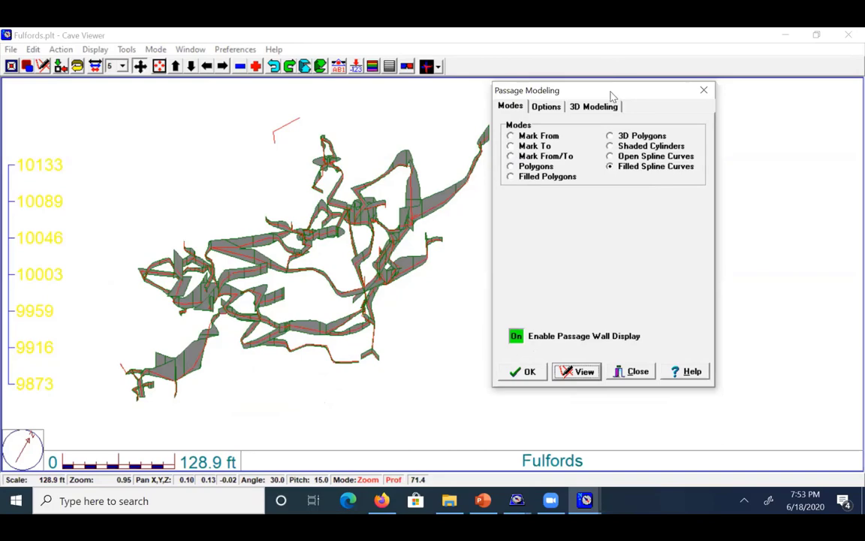
Step: Move the Passage Modeling dialog clear of the profile plot and close it
left_click_drag(612, 97, 681, 210)
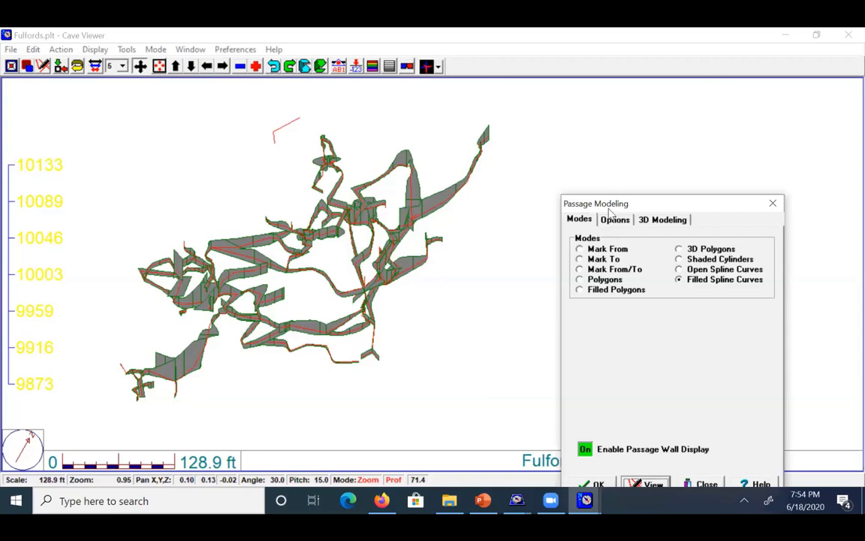
left_click_drag(652, 210, 403, 207)
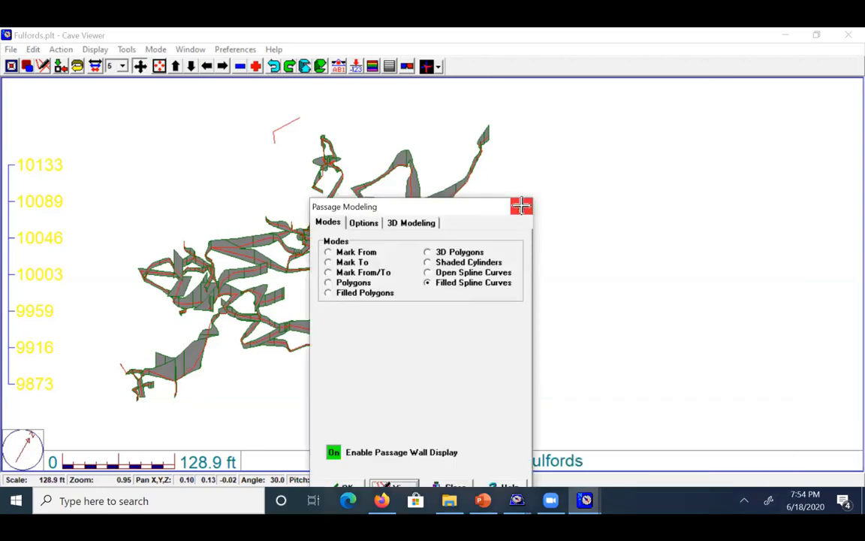
left_click(520, 205)
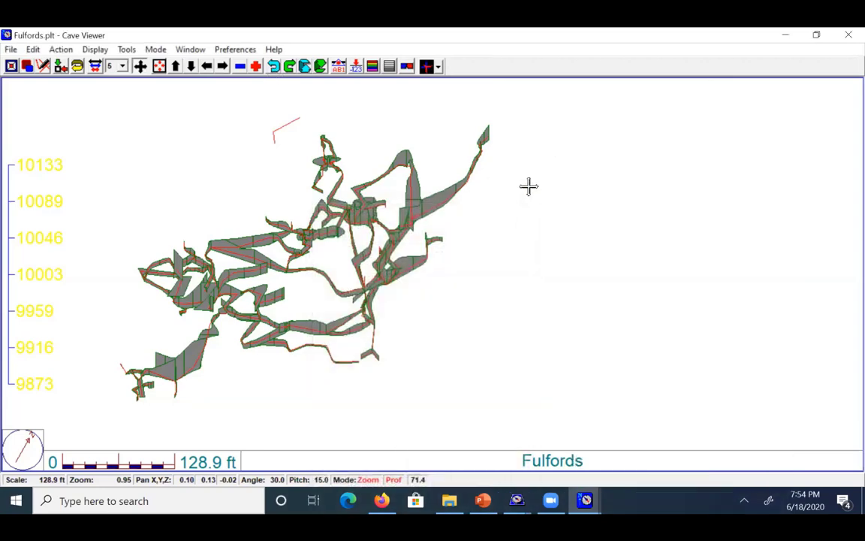
Step: Enable complex plotting for the cave profile with Color By Depth as the primary mode, keeping the plot uncovered
left_click(237, 51)
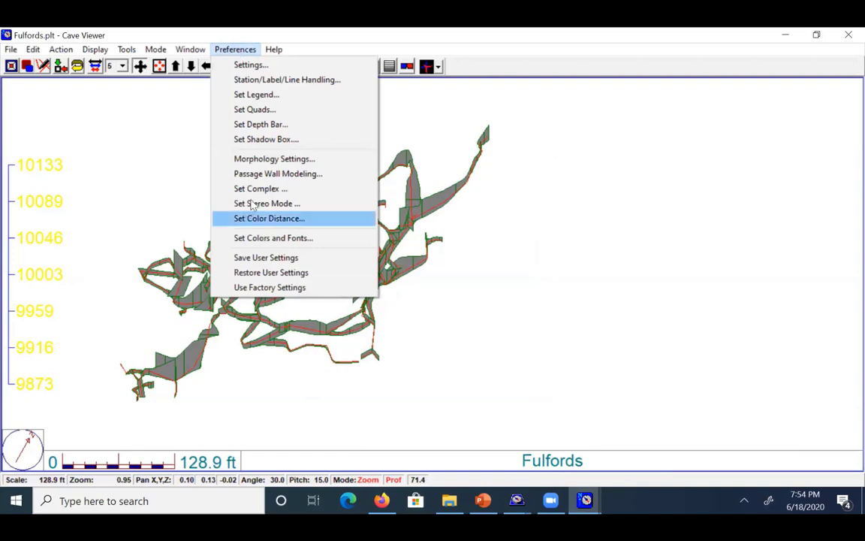
left_click(269, 190)
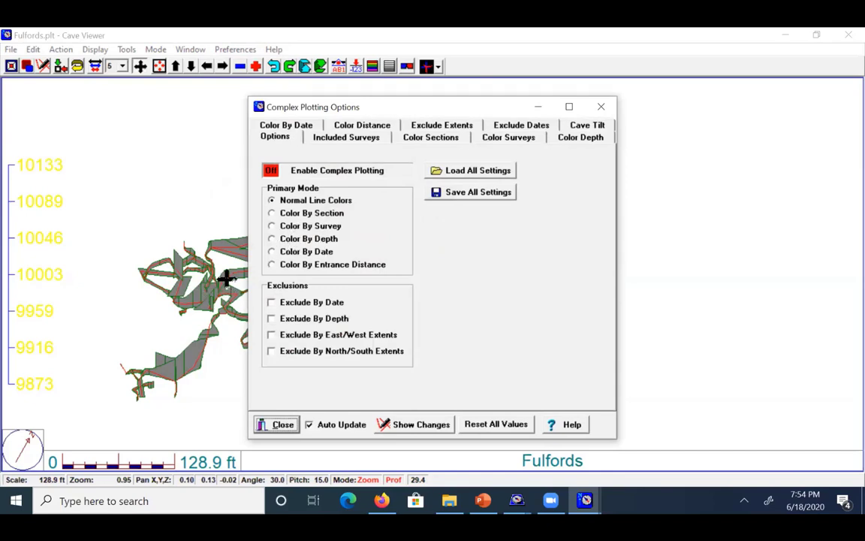
left_click(271, 171)
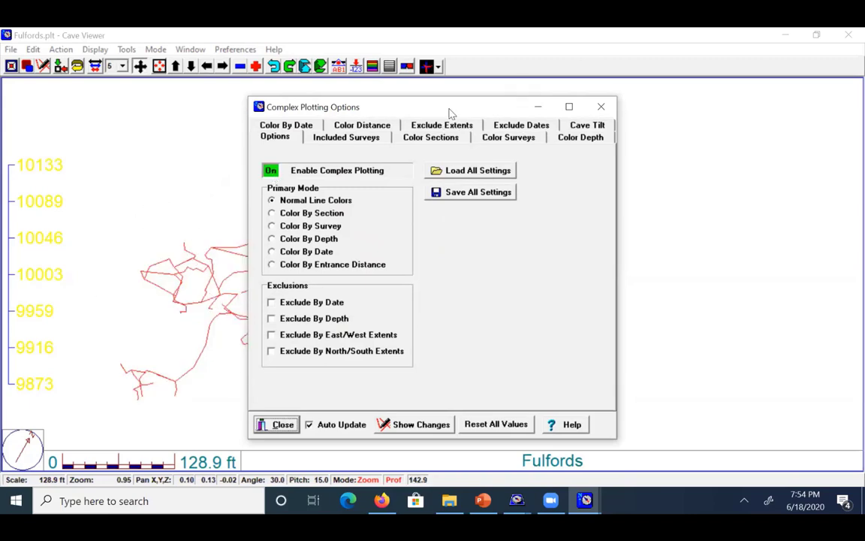
left_click_drag(448, 106, 562, 90)
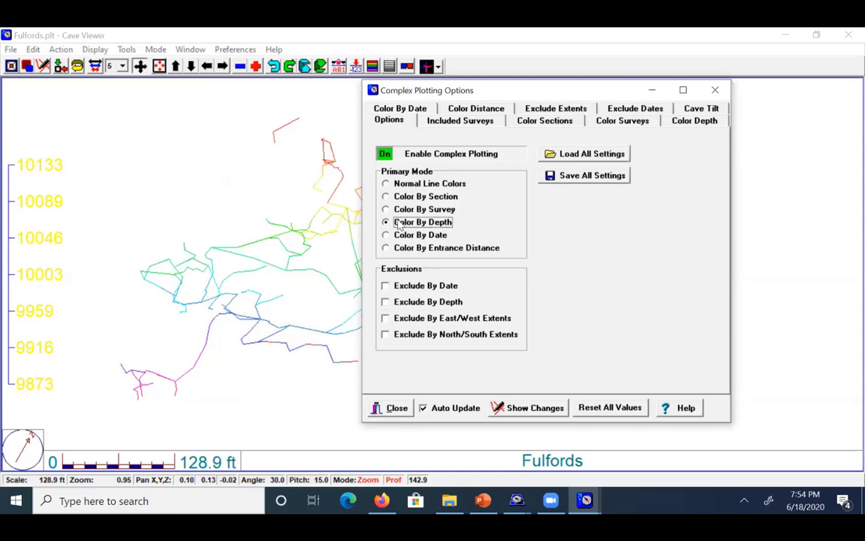
left_click_drag(485, 90, 529, 101)
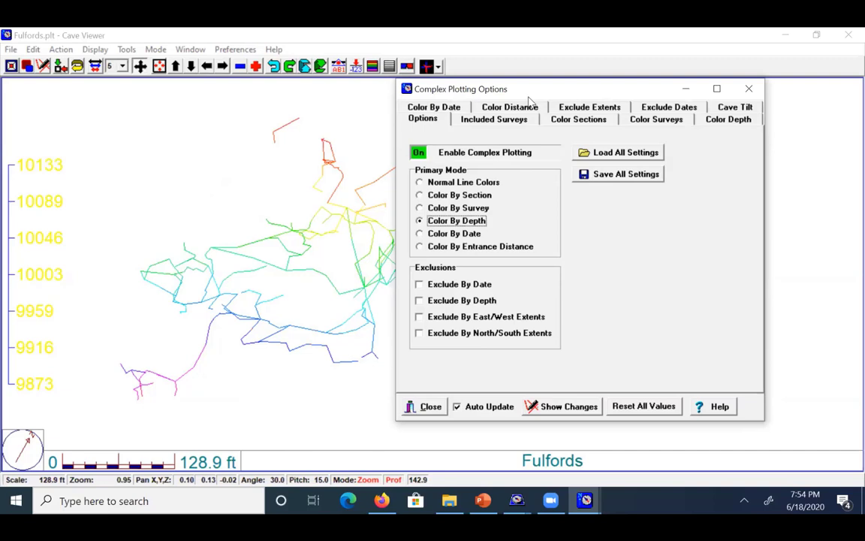
left_click_drag(529, 100, 619, 132)
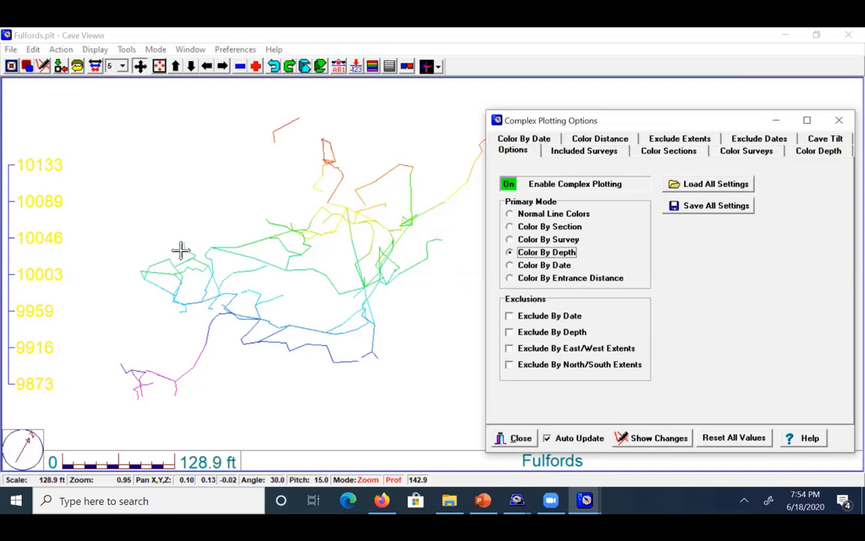
Step: Recolor the survey lines by date, followed by Color By Entrance Distance
left_click(512, 266)
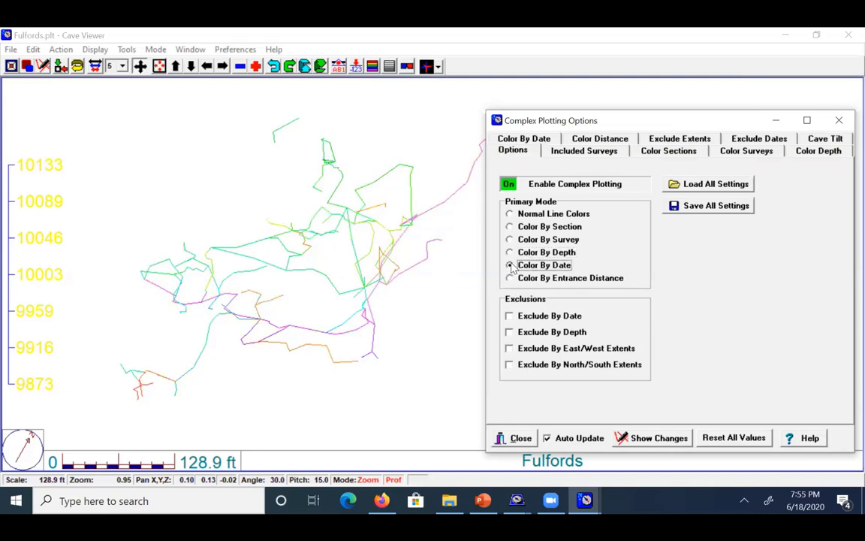
left_click(511, 266)
left_click(510, 278)
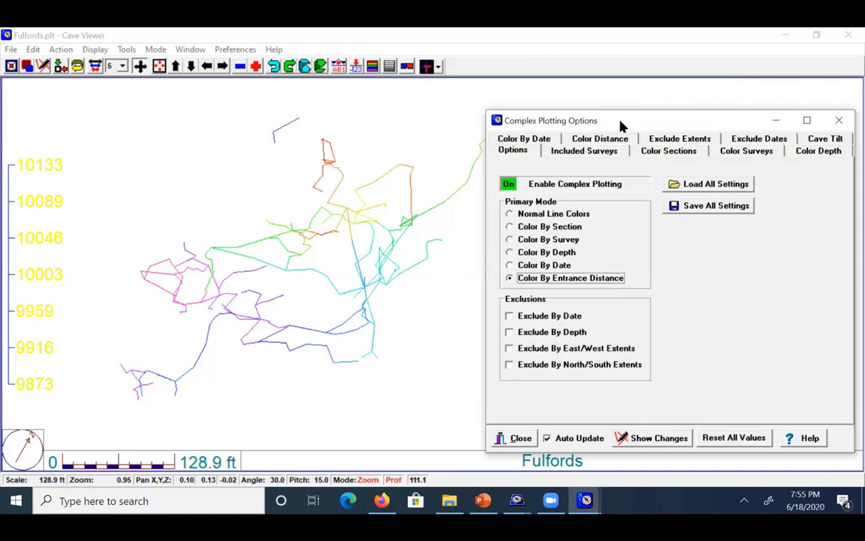
Step: Adjust the Exclude Extents clip limits to about 10070 ft top, 10005 ft bottom and 1080773 ft east, and close the complex plotting options
left_click_drag(622, 127, 347, 132)
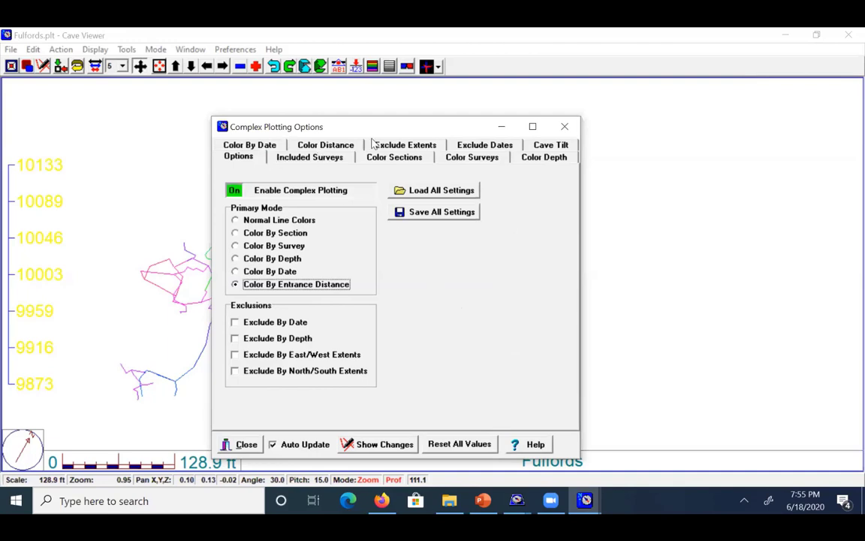
left_click(402, 146)
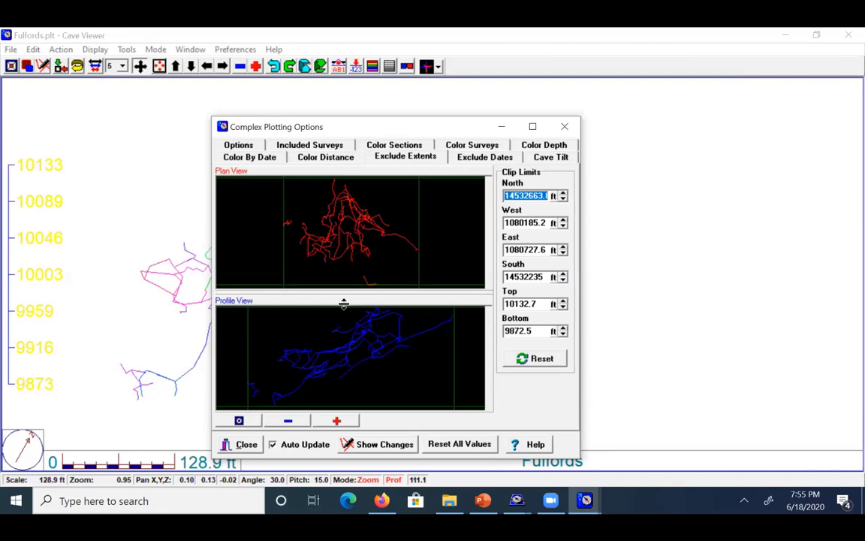
left_click_drag(344, 308, 348, 331)
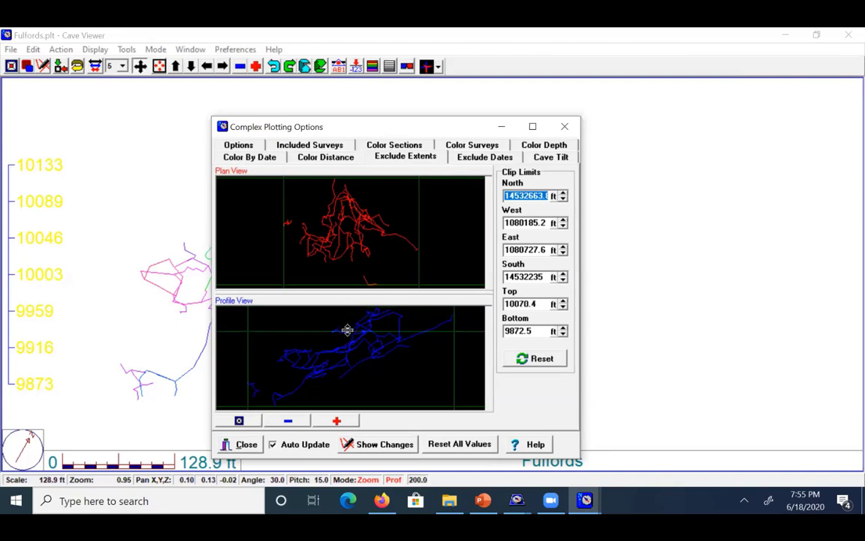
left_click_drag(361, 410, 315, 348)
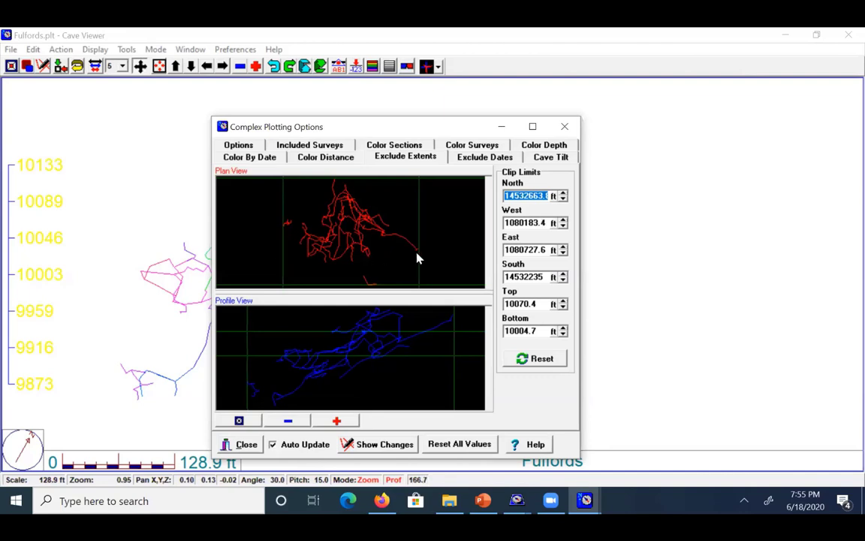
mouse_move(417, 253)
left_mouse_down()
mouse_move(354, 261)
mouse_move(431, 257)
left_mouse_up()
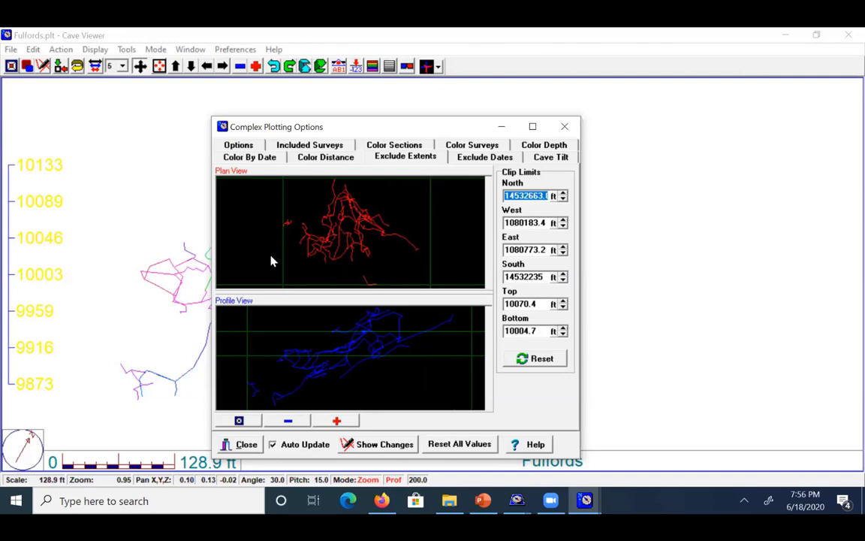
left_click(563, 127)
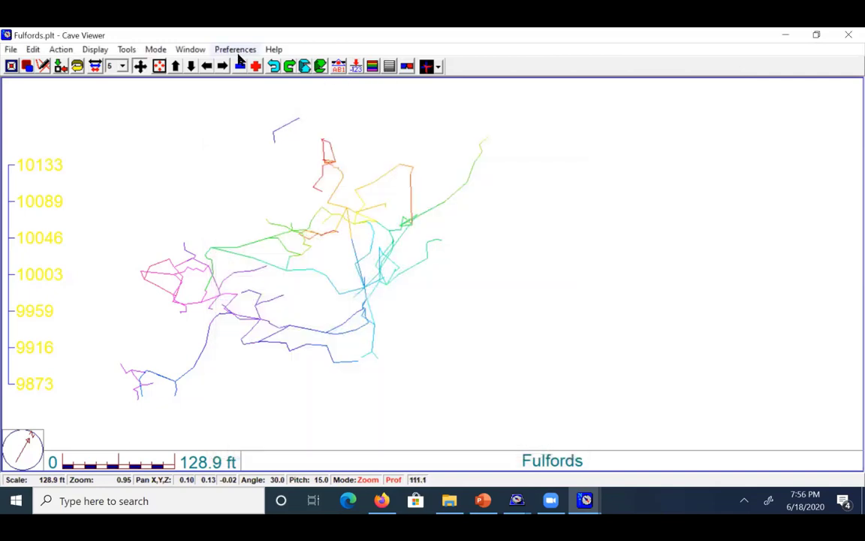
Step: Inspect the font settings available for the Station Labels without changing them
left_click(238, 51)
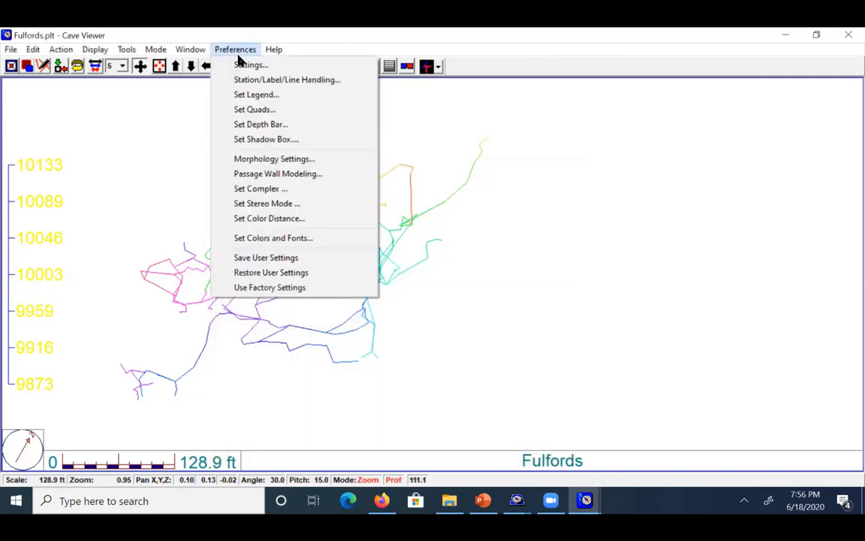
left_click(297, 238)
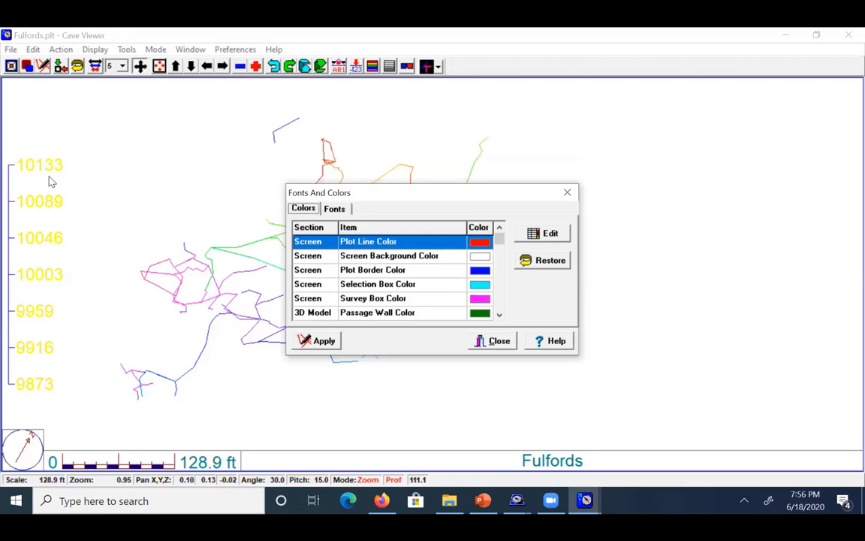
left_click(334, 209)
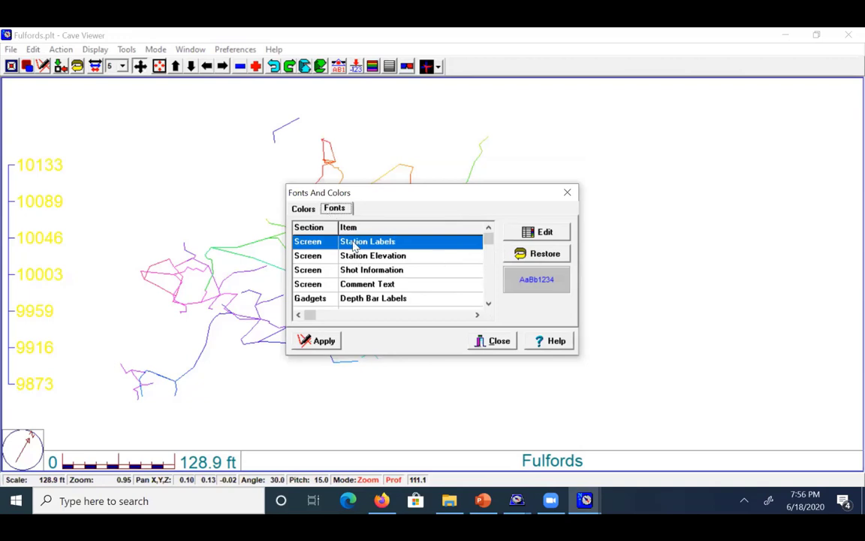
left_click(529, 232)
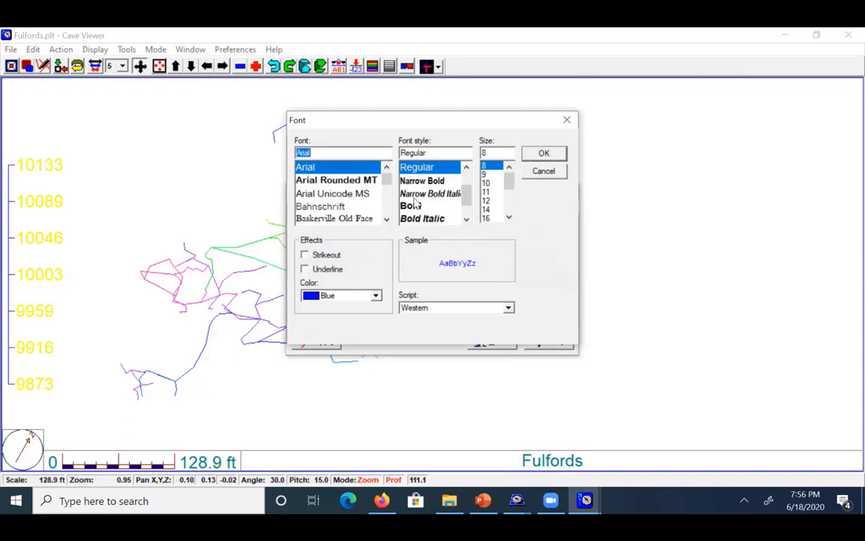
left_click(567, 121)
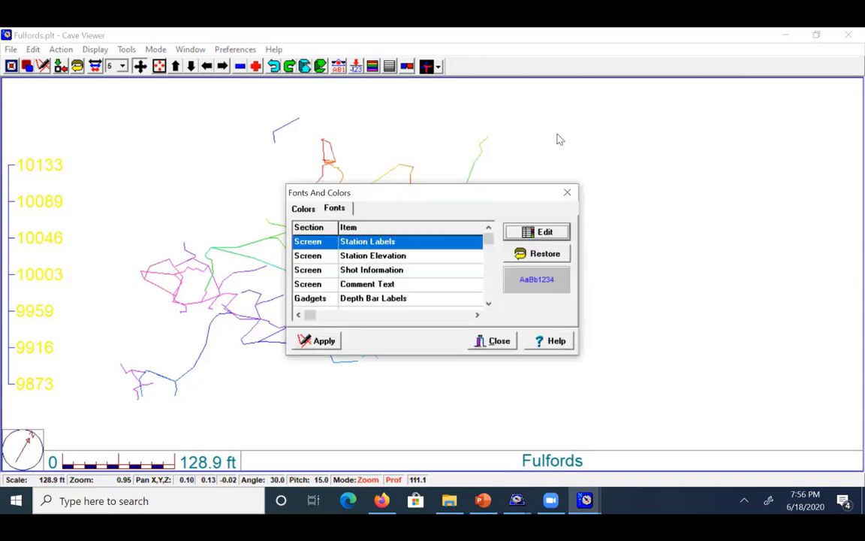
Step: Change the Depth Bar Labels font color to Silver and apply it to the plot
left_click(394, 258)
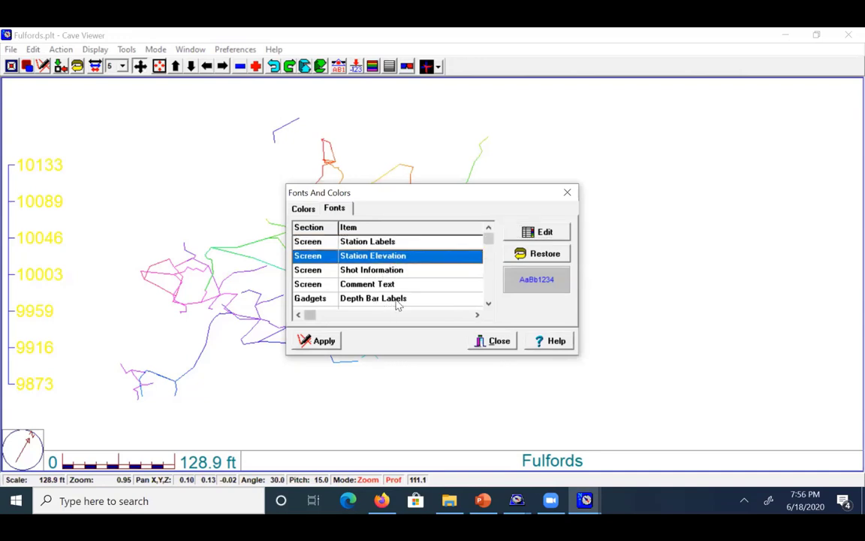
left_click(398, 300)
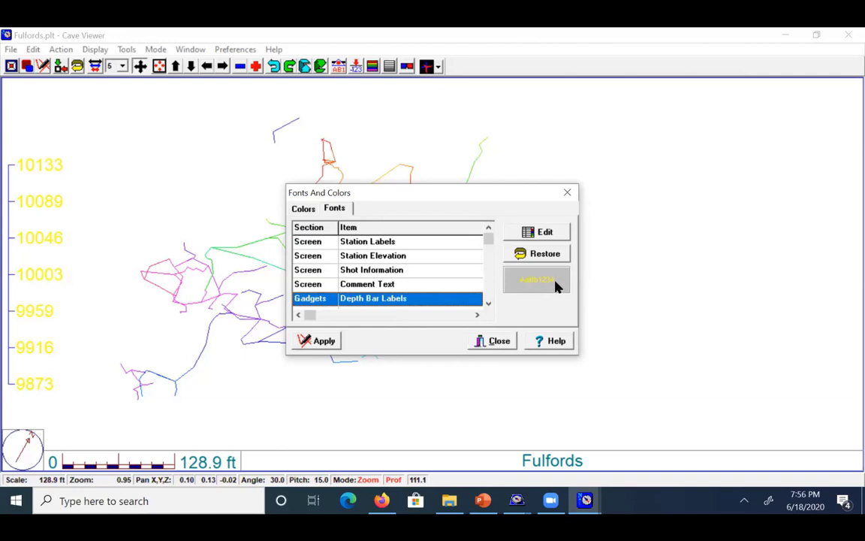
left_click(542, 231)
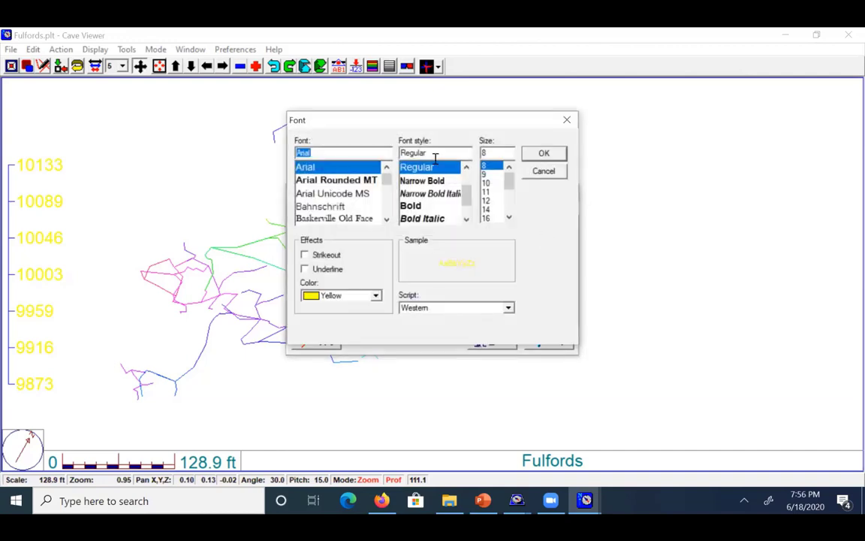
left_click(377, 296)
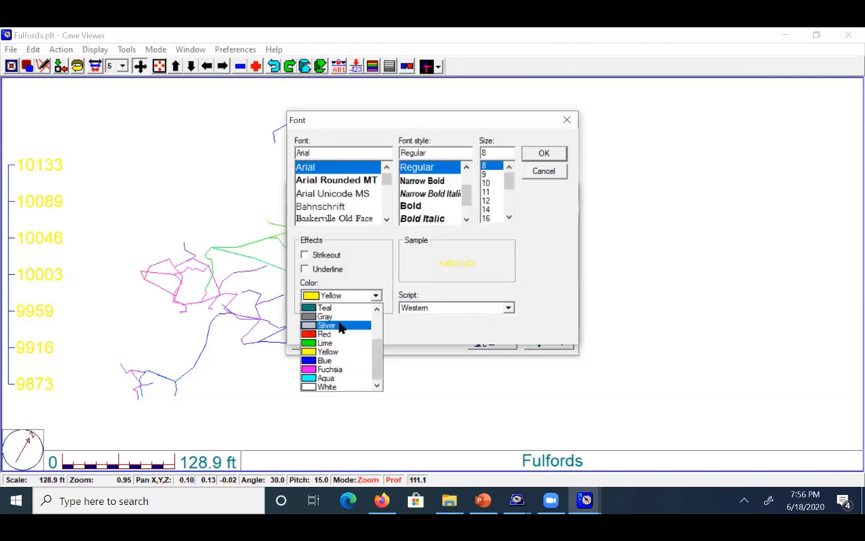
left_click(340, 326)
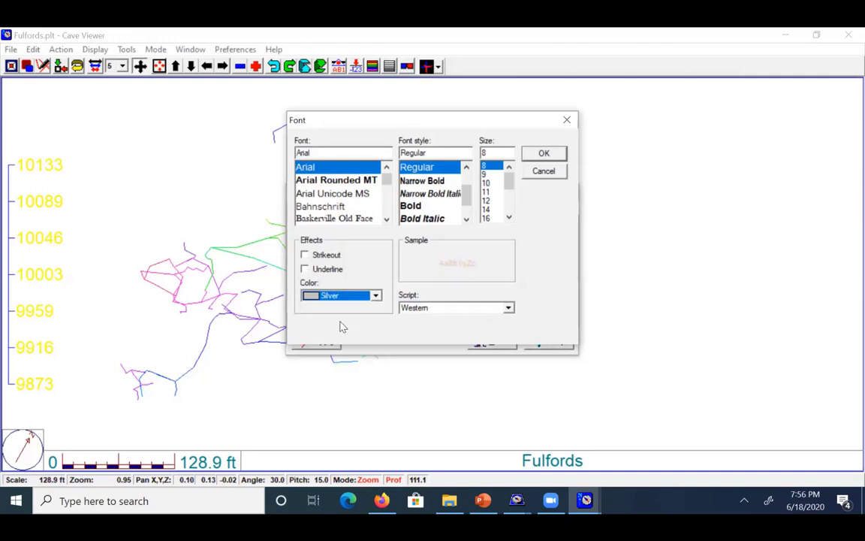
left_click(546, 153)
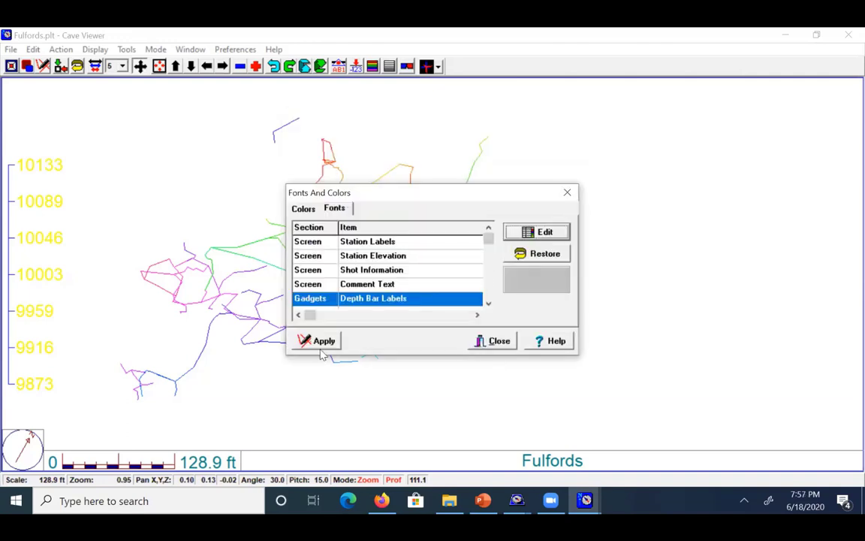
left_click(320, 346)
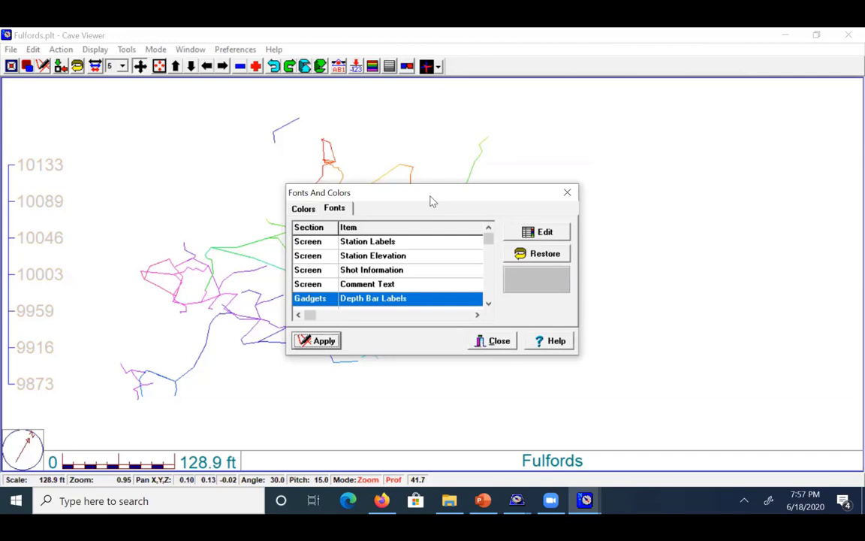
Step: Review the list of plot items with adjustable colors and close the Fonts And Colors dialog
left_click_drag(426, 202, 542, 178)
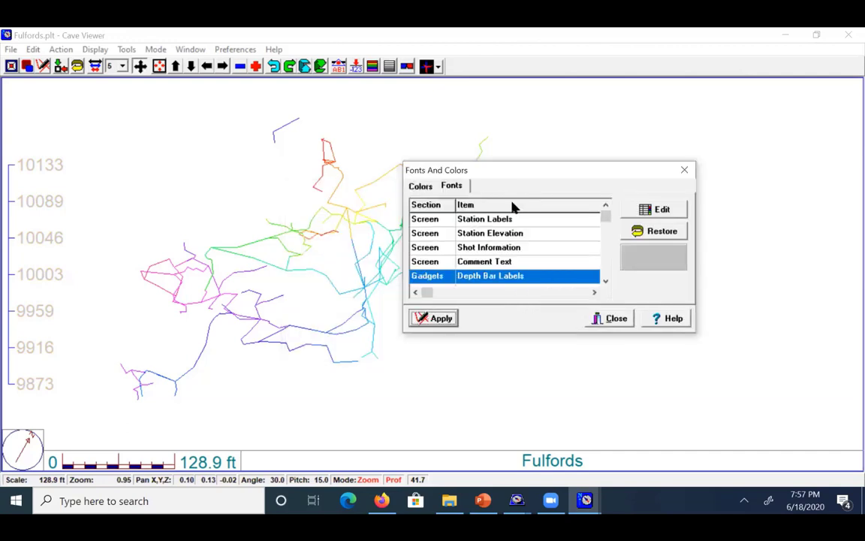
left_click(421, 187)
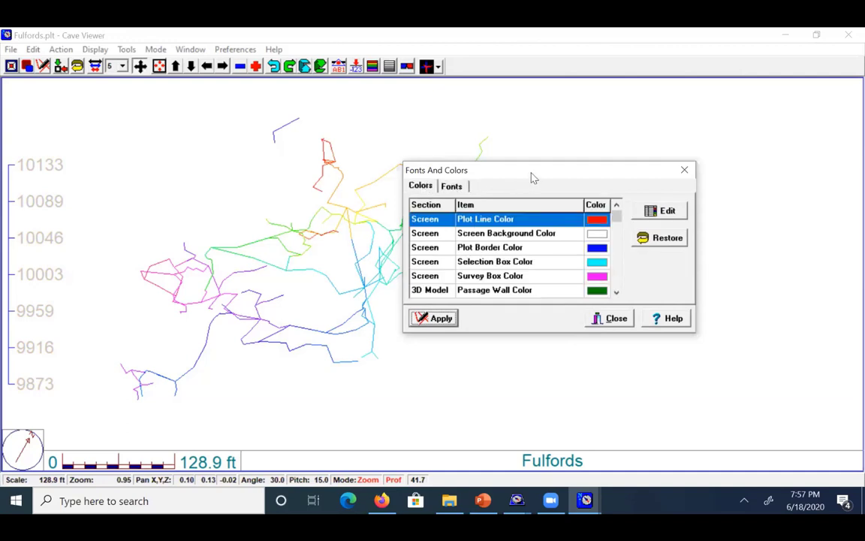
left_click_drag(532, 178, 324, 155)
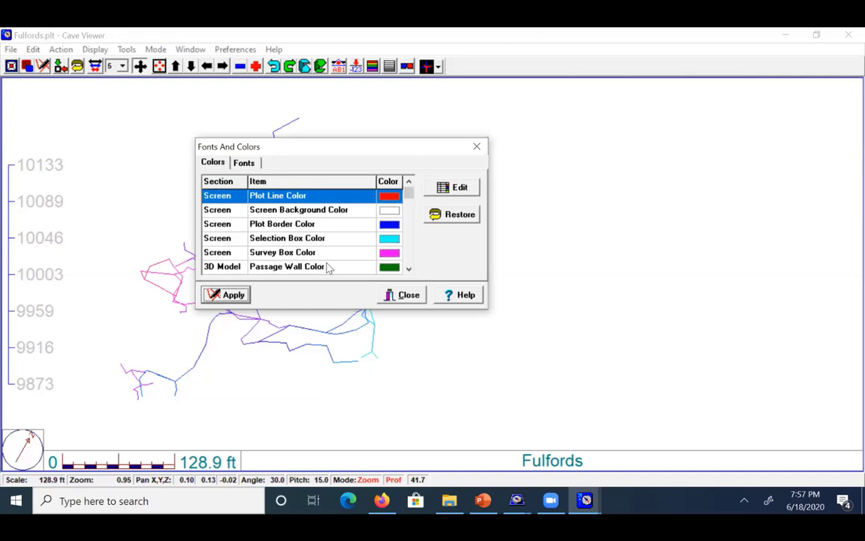
left_click(477, 147)
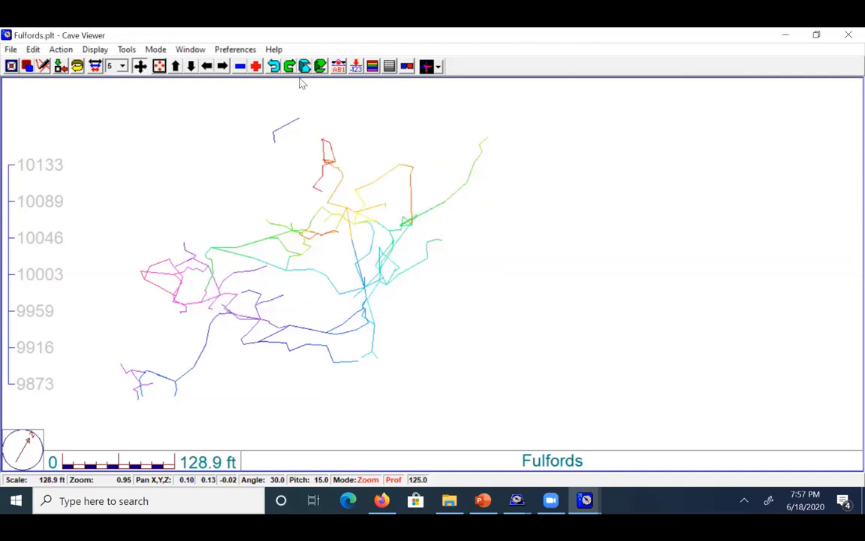
left_click(248, 50)
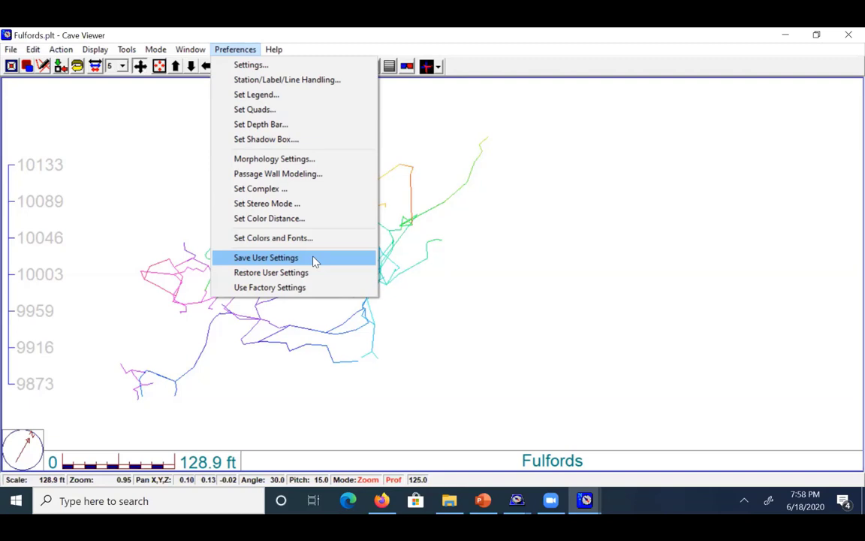
left_click(541, 214)
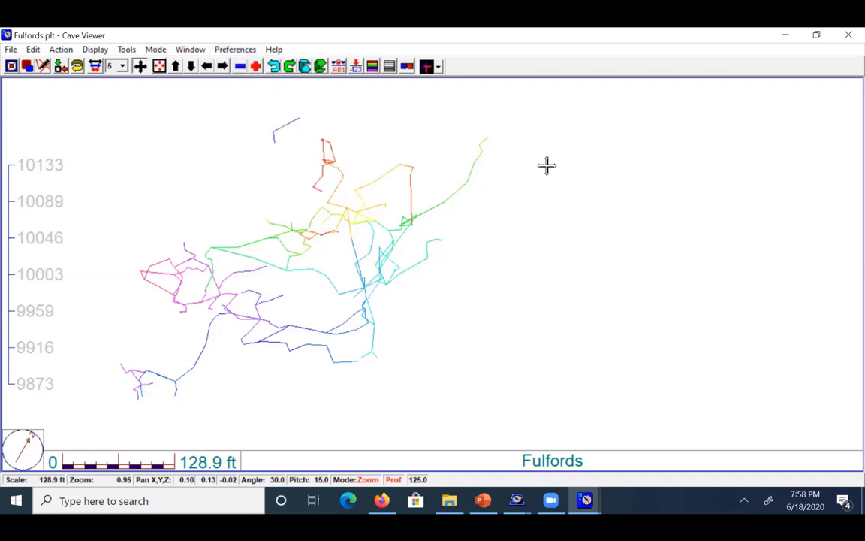
Step: Show the 3D Compass rotations window and reposition it closer to the cave plot
left_click(231, 51)
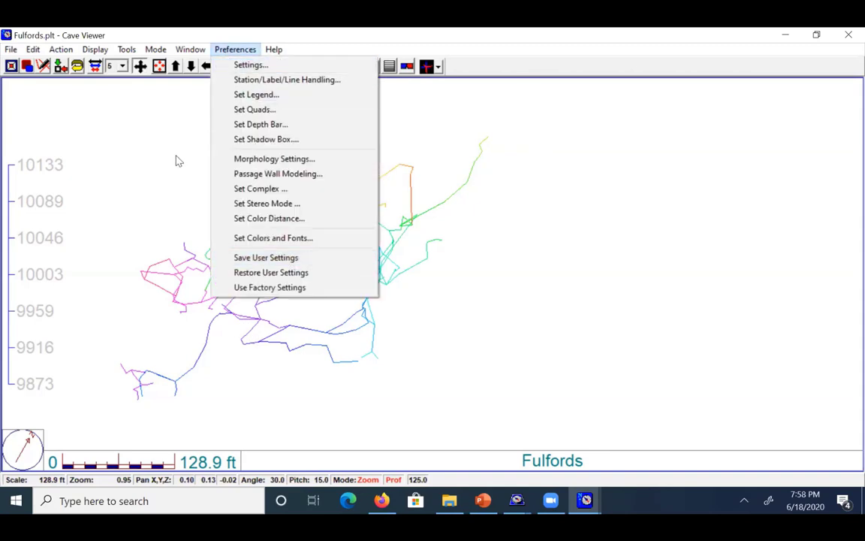
left_click(160, 136)
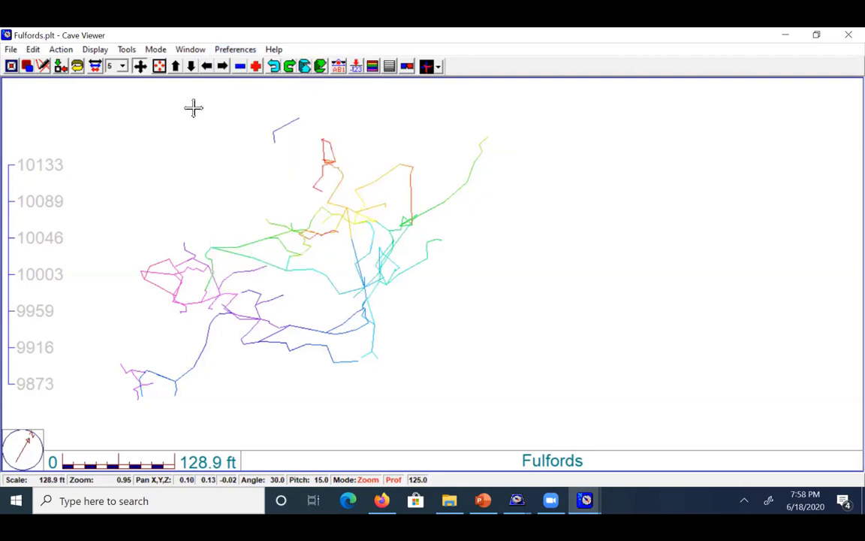
left_click(191, 52)
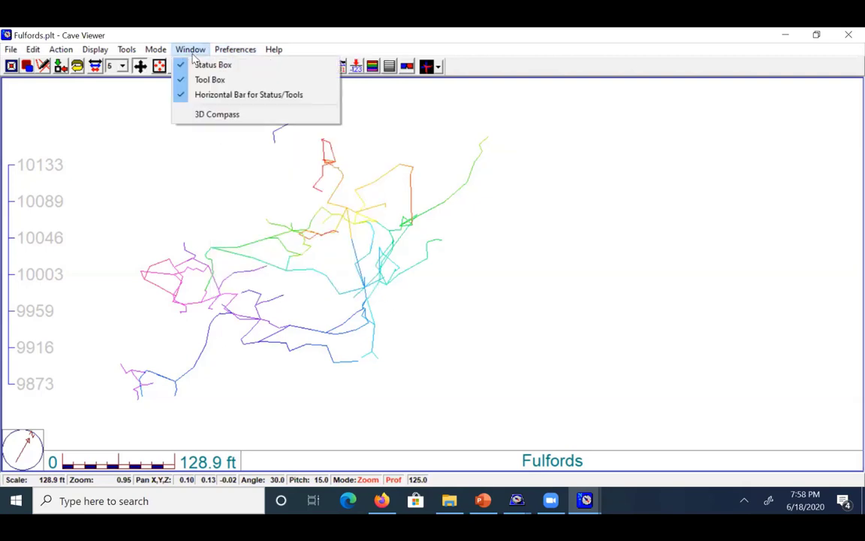
left_click(211, 114)
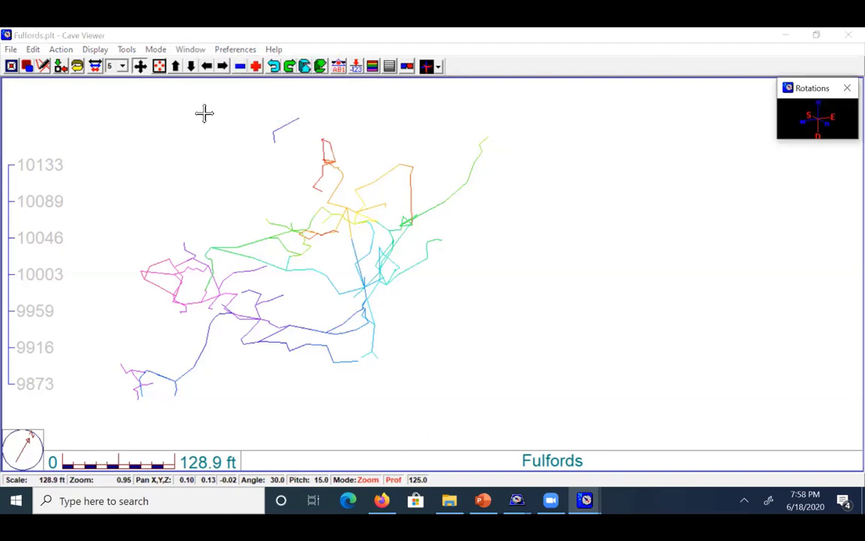
left_click_drag(831, 89, 633, 95)
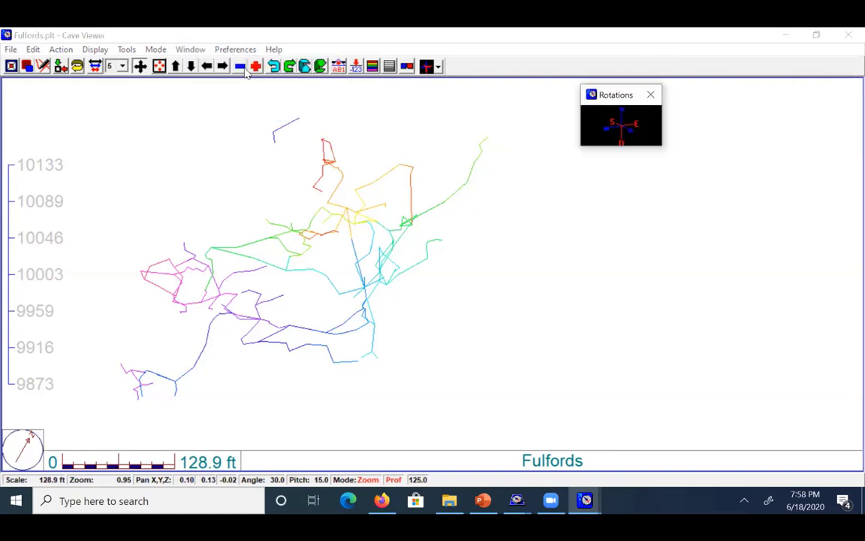
Step: Rotate the cave plot in steps to a 25-degree angle, watching the 3D compass follow
left_click(274, 66)
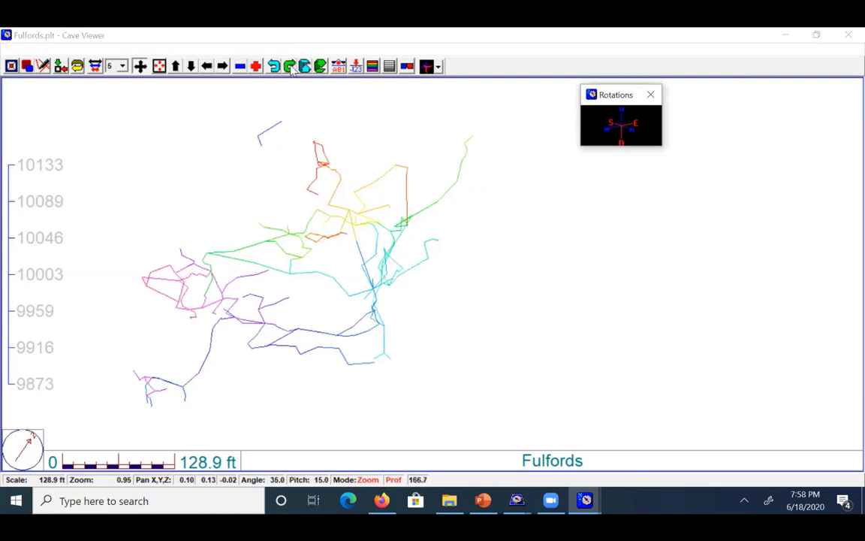
left_click(274, 67)
left_click(274, 67)
left_click(274, 67)
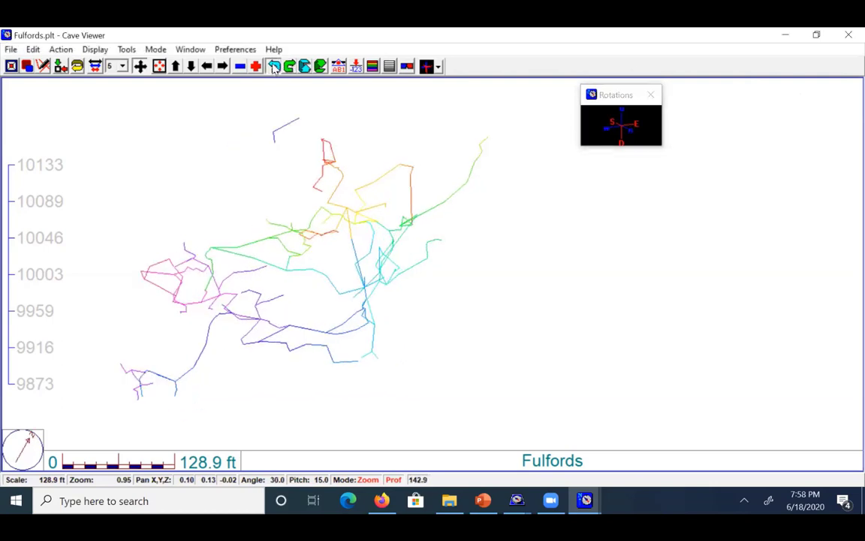
left_click(274, 66)
Step: Review the available modes and tools, and inspect the Graph Tools azimuth graph and its options before closing them
left_click(161, 51)
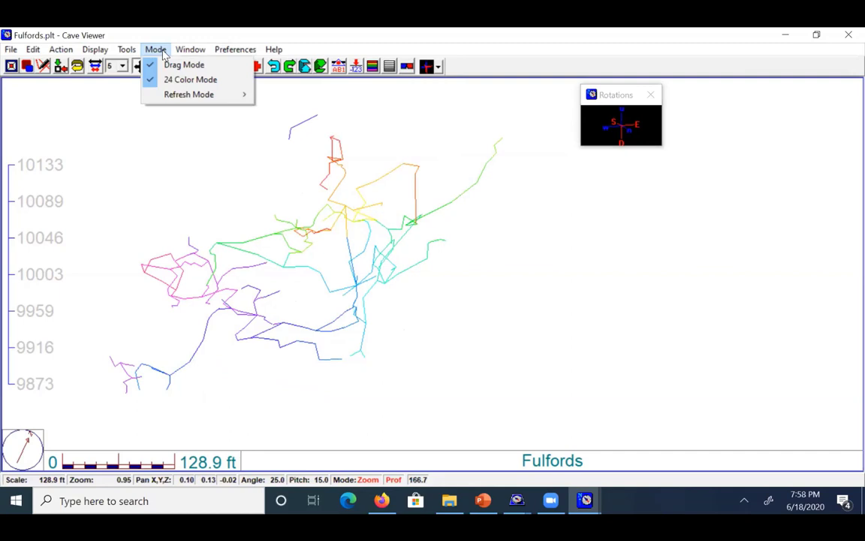
mouse_move(245, 95)
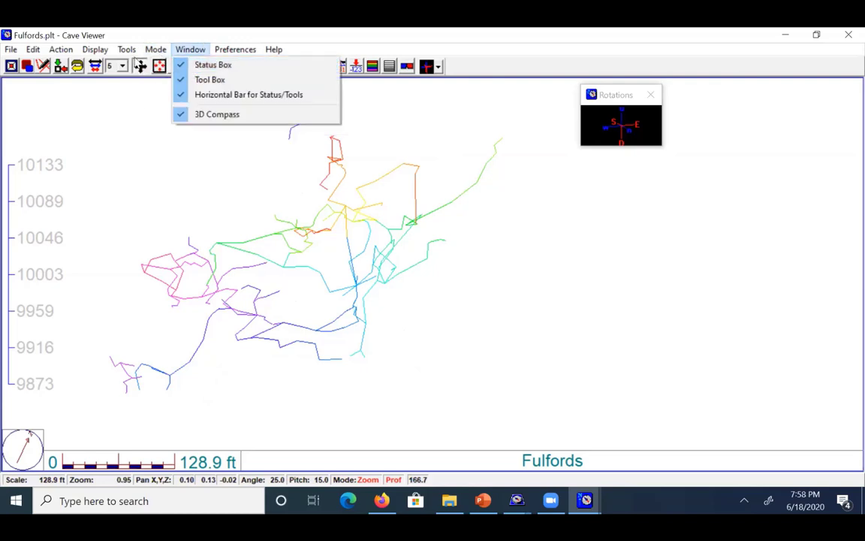
left_click(120, 52)
left_click(121, 51)
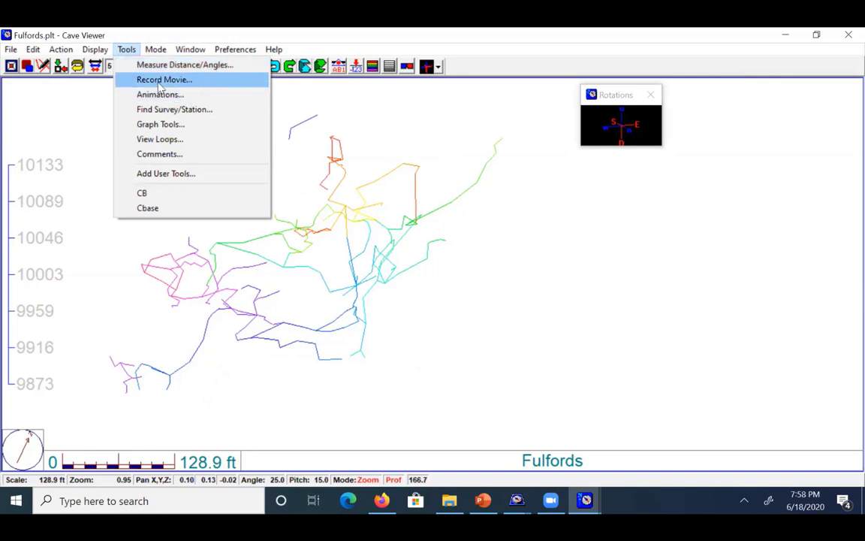
left_click(180, 127)
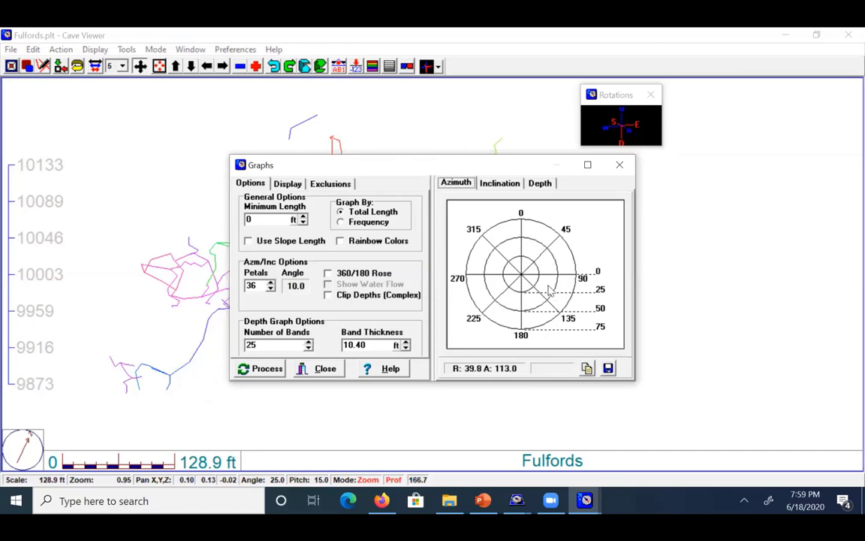
left_click(619, 165)
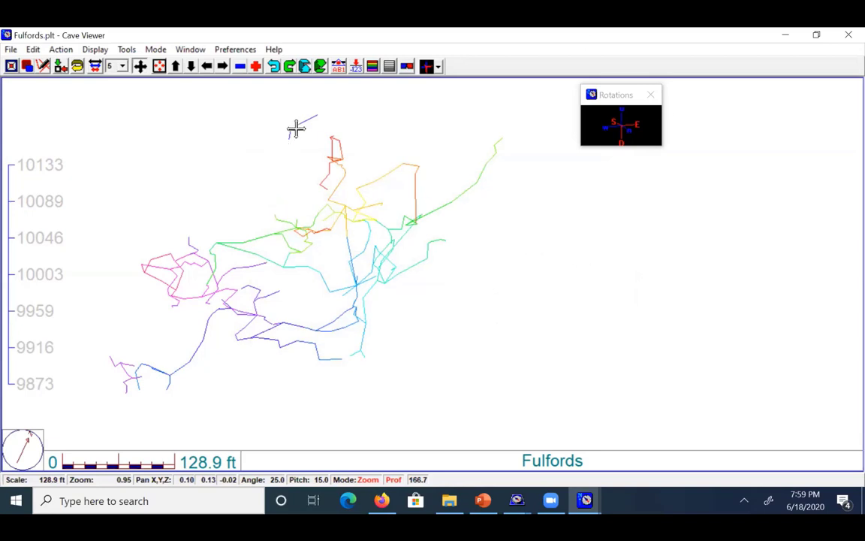
Step: Review the Color By choices and view actions, and inspect the scale, vertical magnification and rotation settings without changing them
left_click(126, 50)
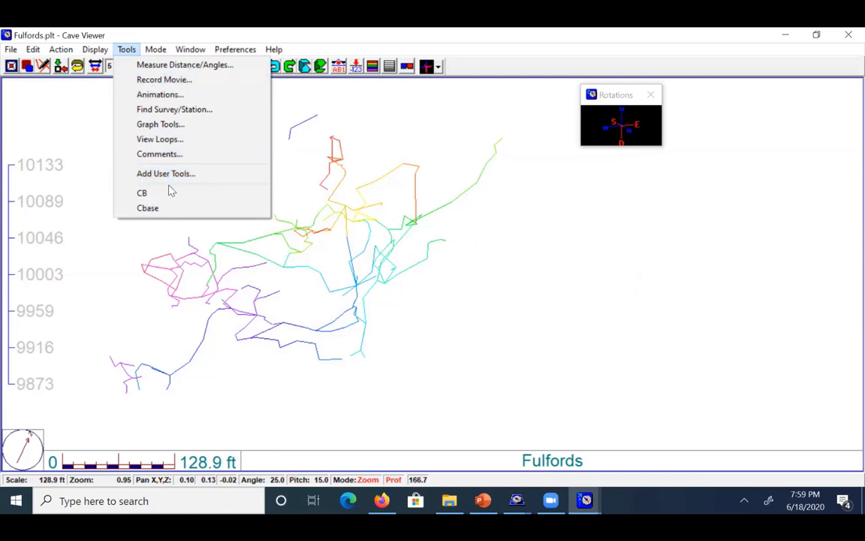
left_click(88, 92)
left_click(96, 51)
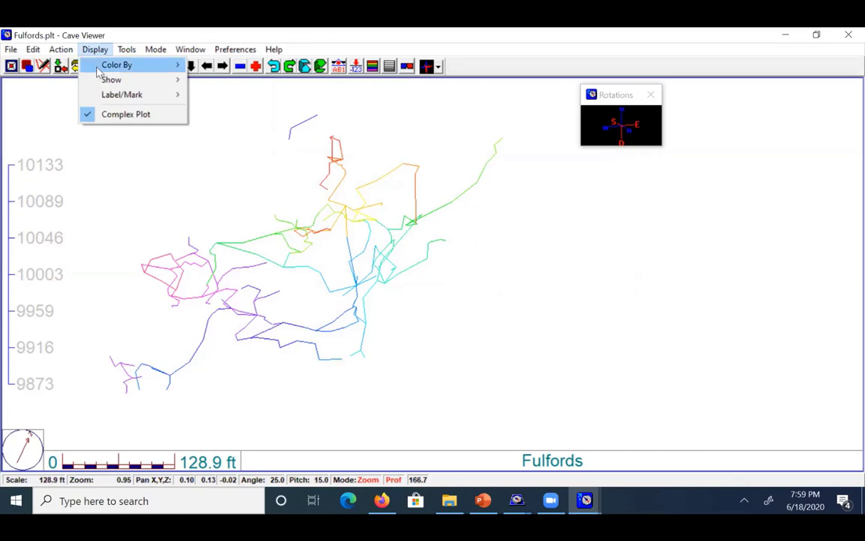
mouse_move(97, 72)
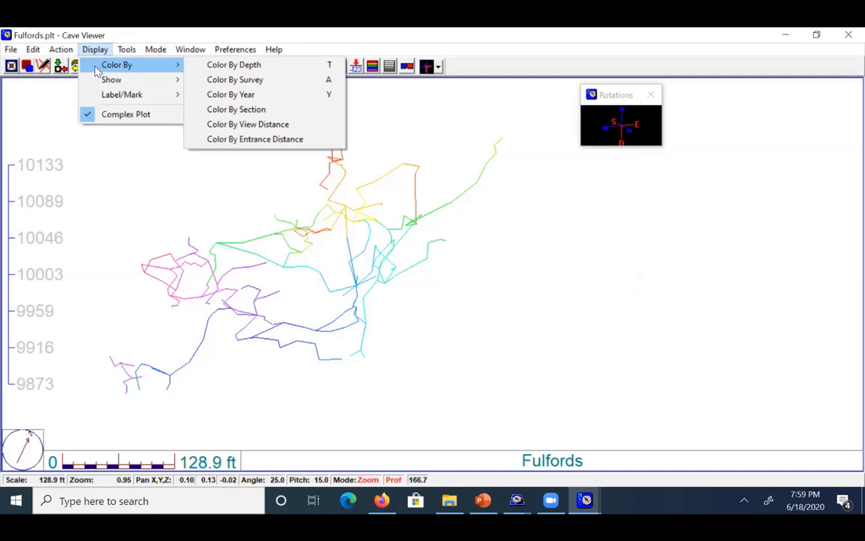
mouse_move(64, 53)
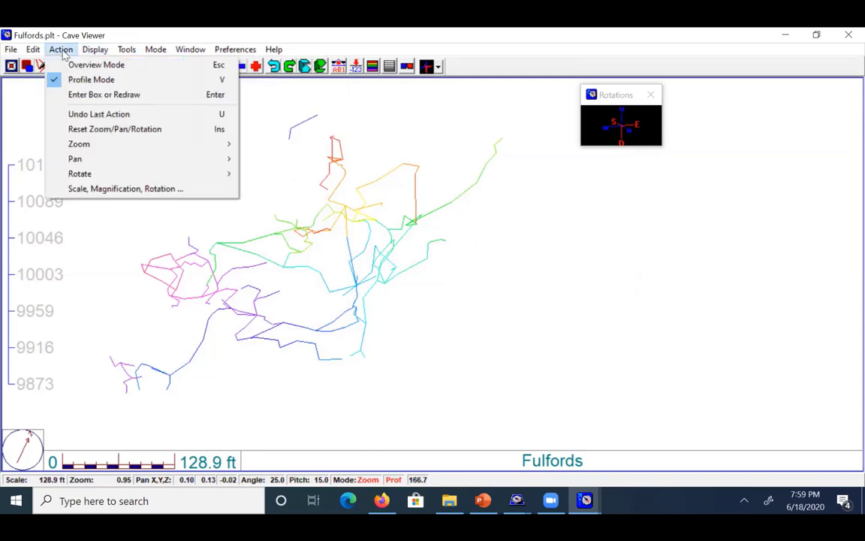
left_click(91, 189)
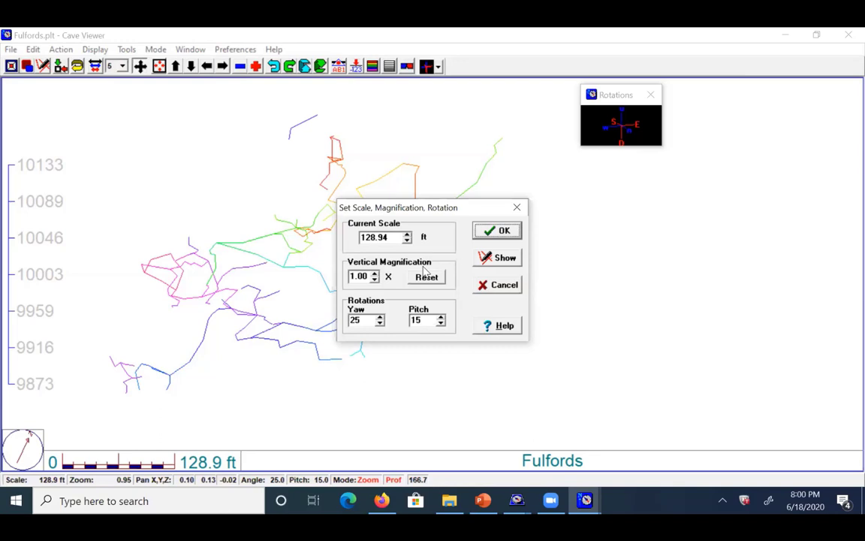
left_click(516, 207)
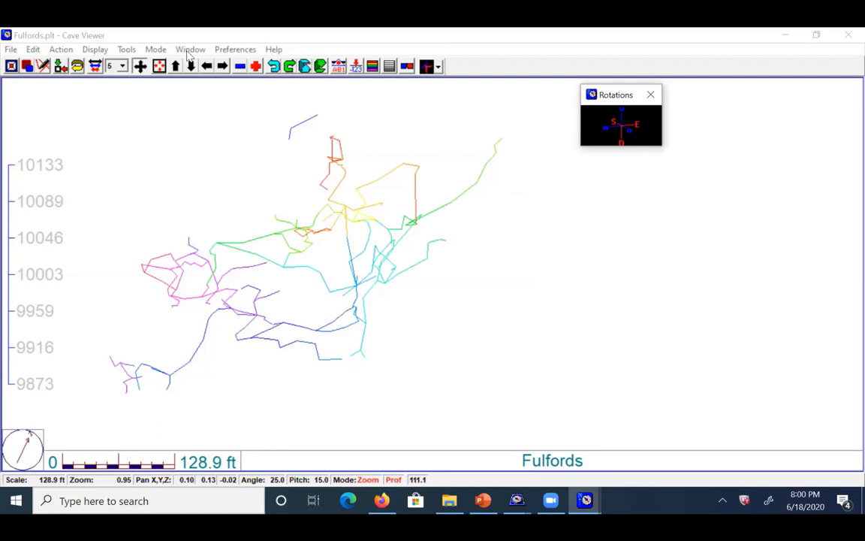
Step: Inspect the available printers and paper sizes in the printer setup, and close it without changes
left_click(61, 49)
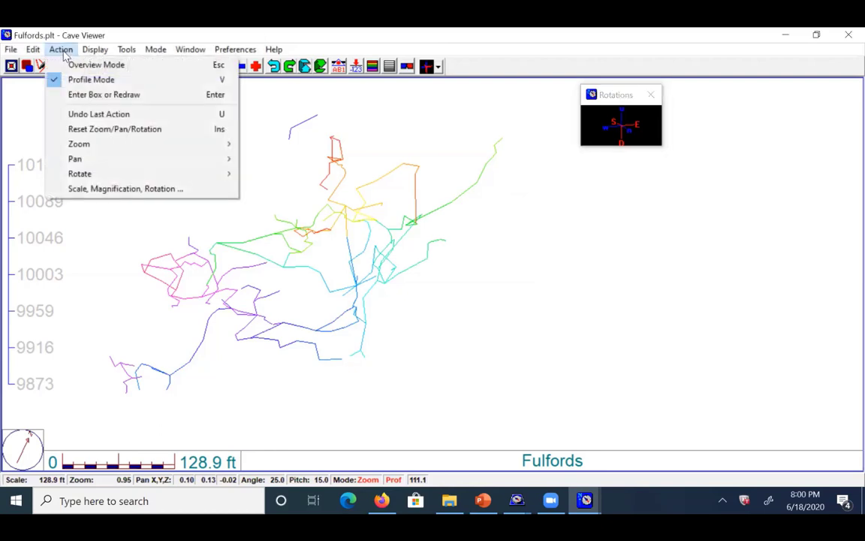
mouse_move(32, 48)
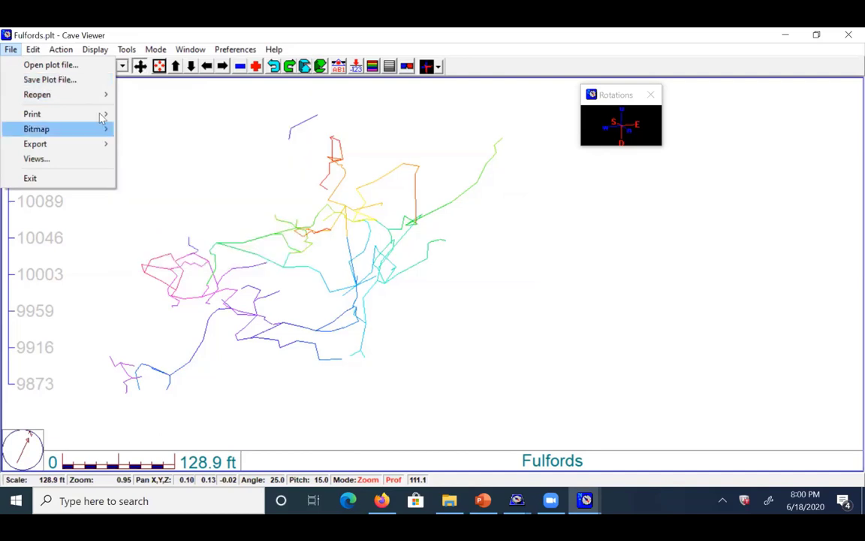
mouse_move(90, 117)
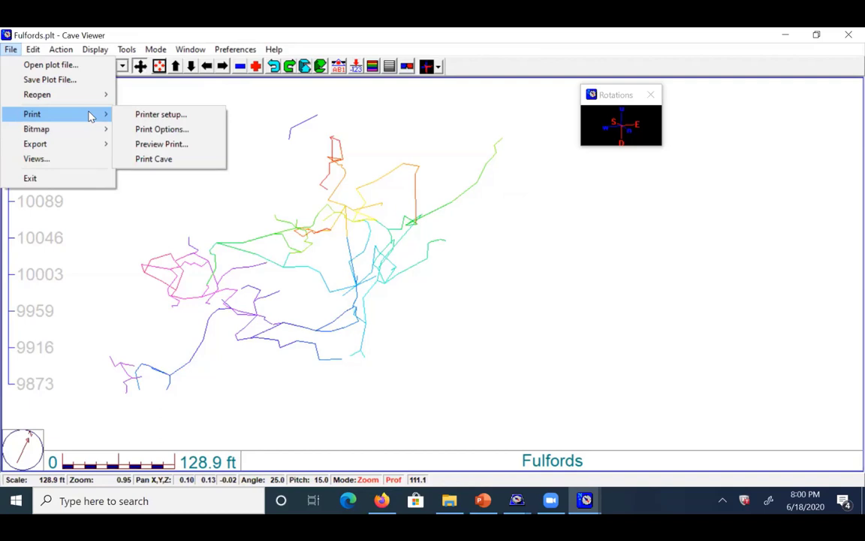
left_click(130, 114)
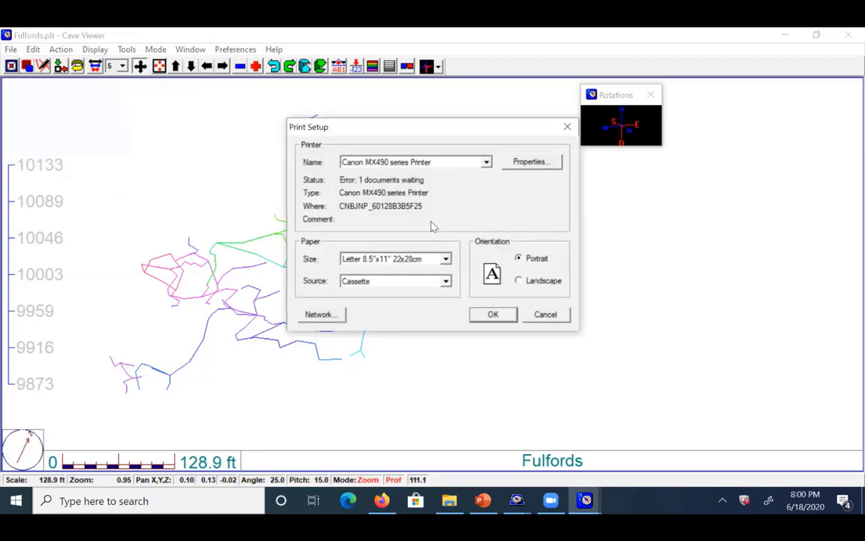
left_click(487, 163)
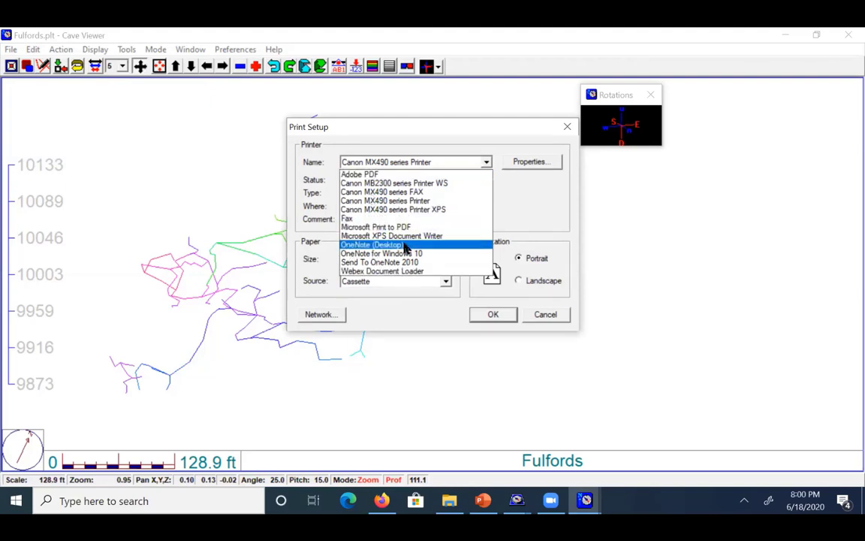
left_click(549, 196)
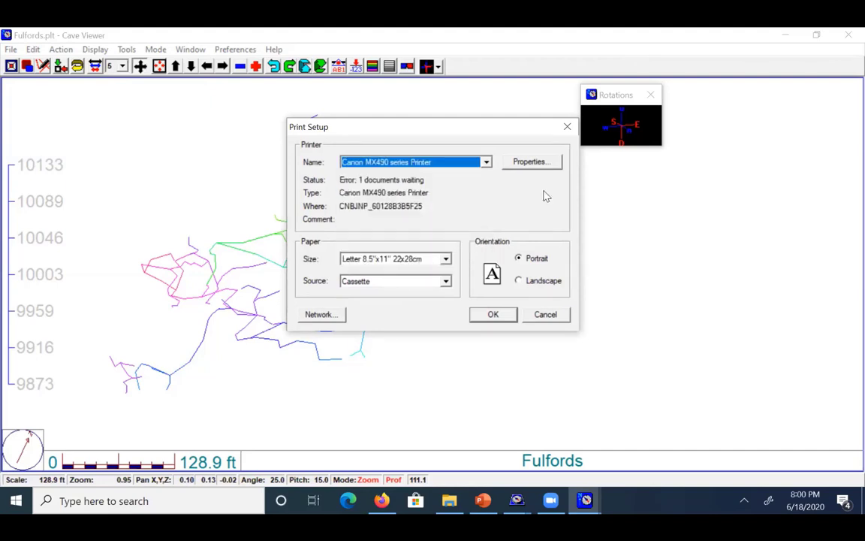
left_click(446, 258)
left_click(446, 258)
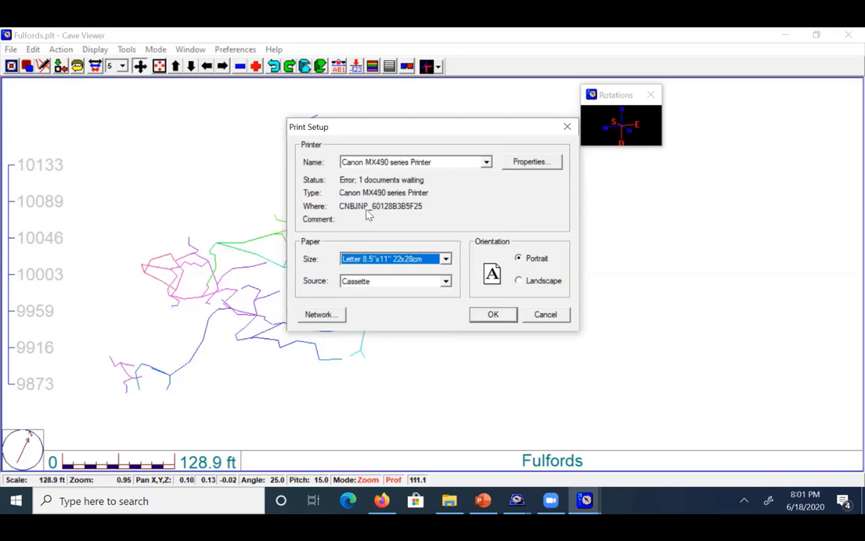
left_click(567, 128)
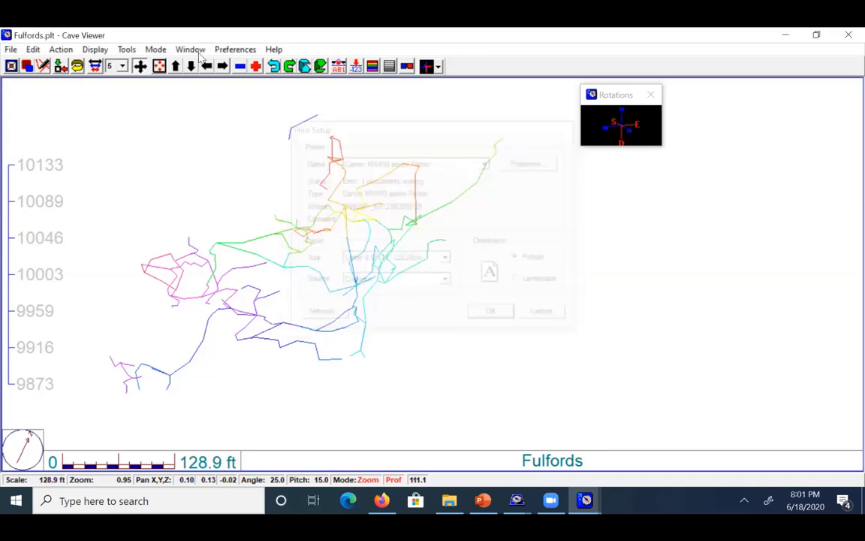
Step: Review the bitmap and export choices, and inspect the 2D/3D format exporter's shapefile options before closing it
left_click(12, 49)
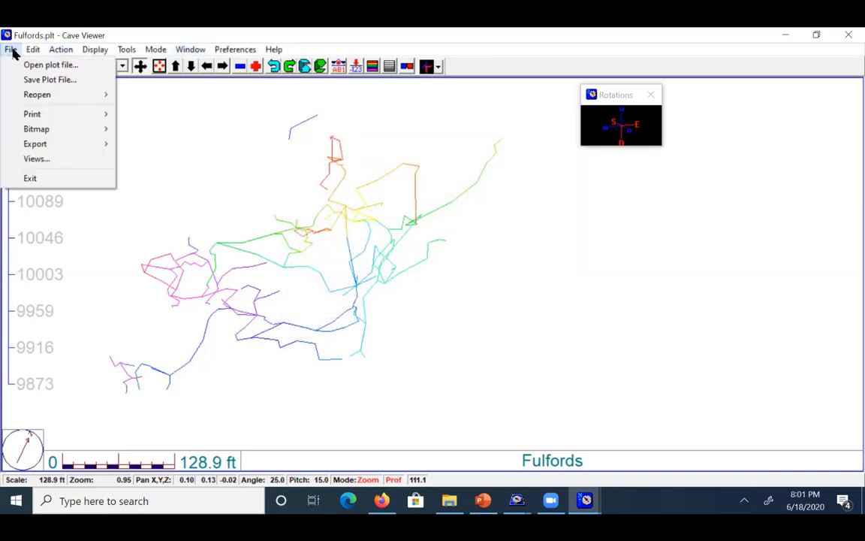
mouse_move(38, 131)
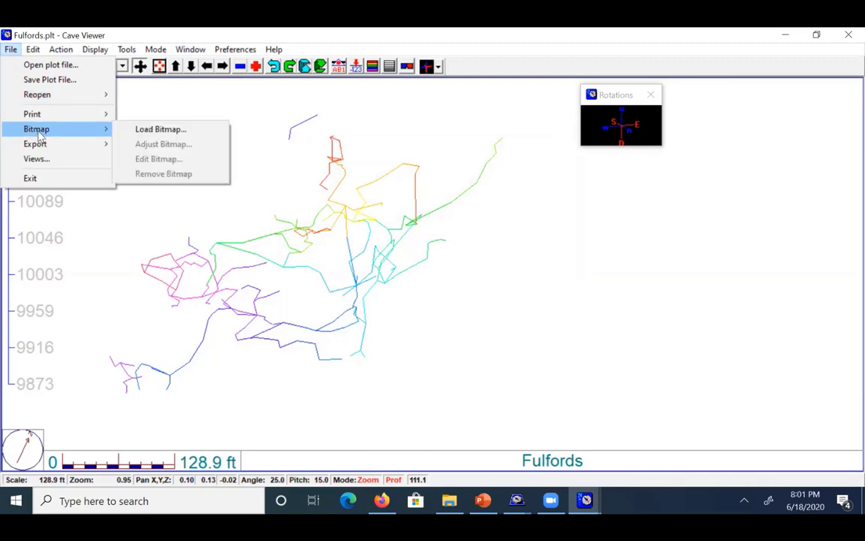
mouse_move(41, 152)
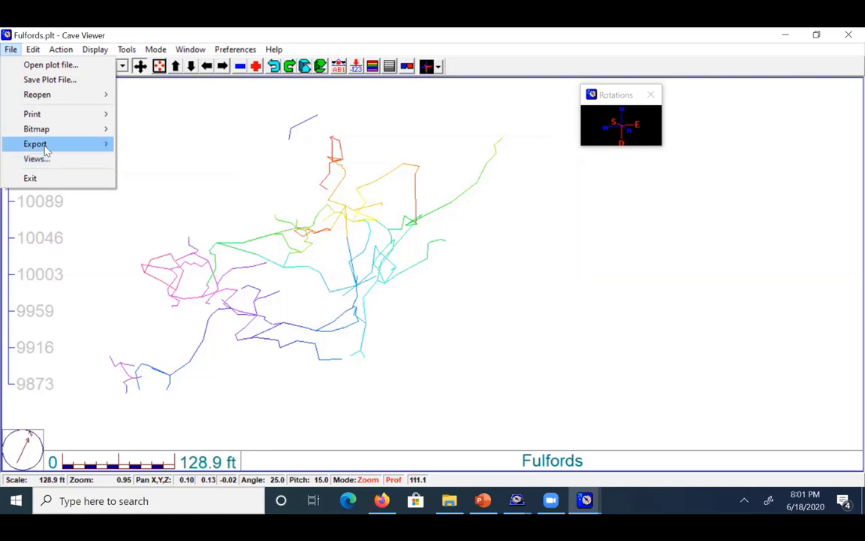
mouse_move(45, 150)
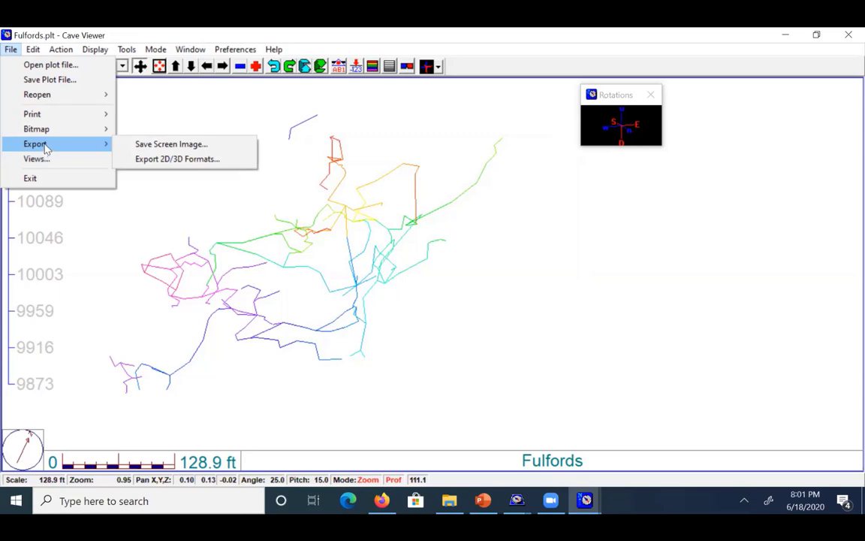
left_click(159, 159)
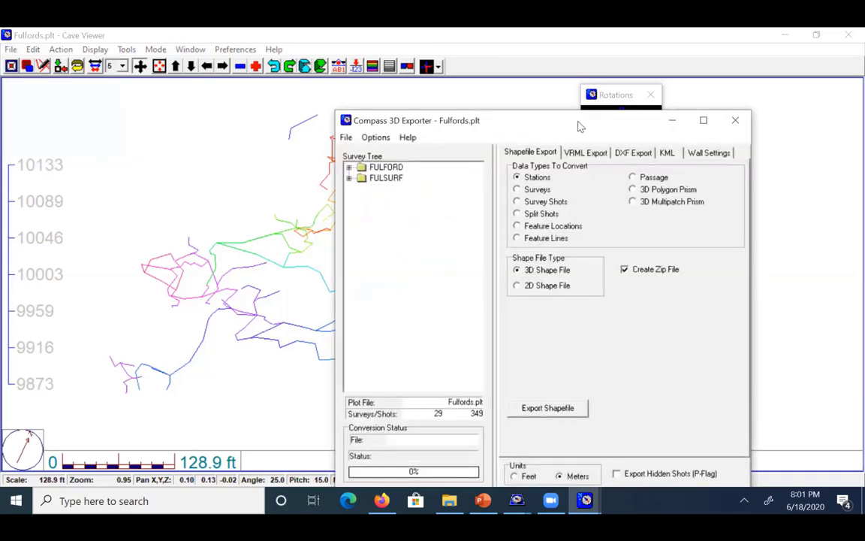
left_click_drag(451, 121, 259, 131)
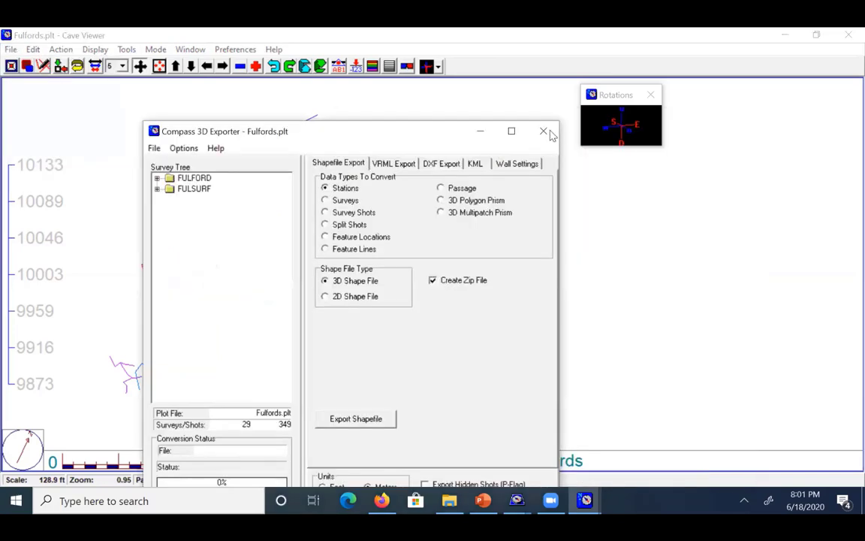
left_click(544, 131)
Step: Inspect the Save Screen Image settings, enabling Scale Image and reviewing the bitmap and metafile options, and close without saving
left_click(11, 48)
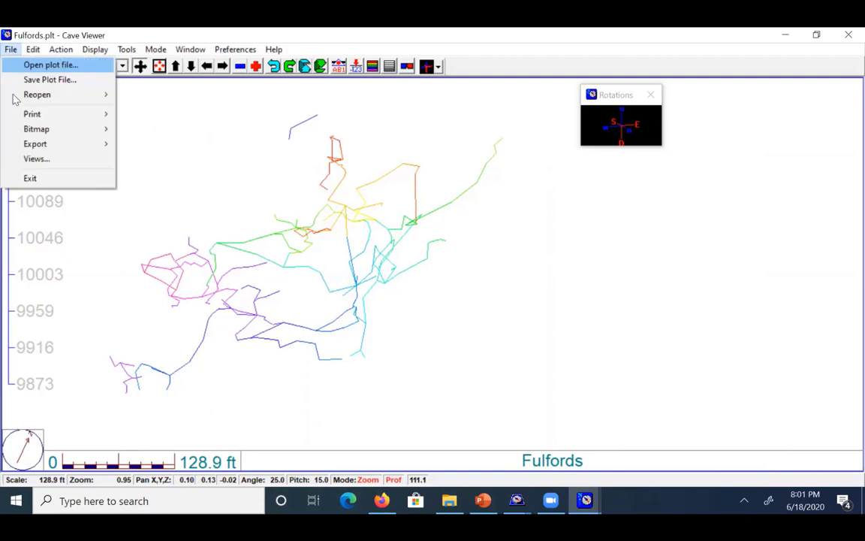
mouse_move(84, 142)
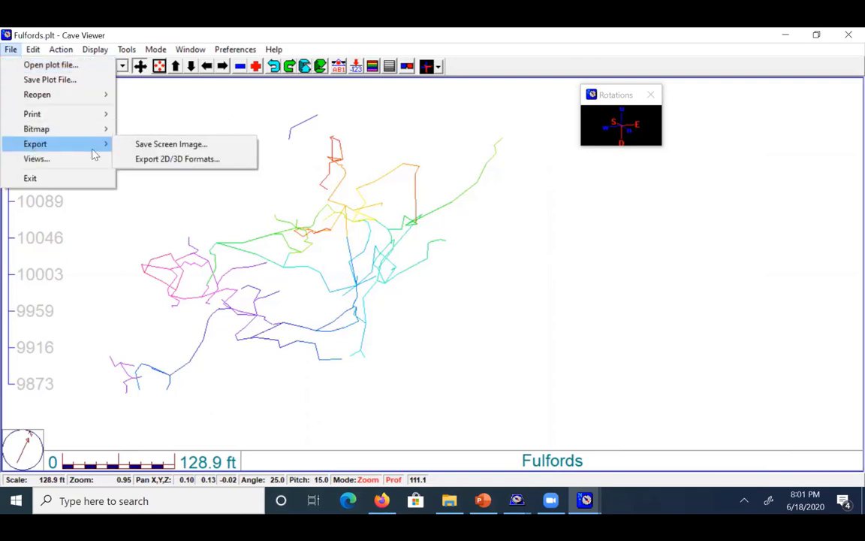
left_click(137, 148)
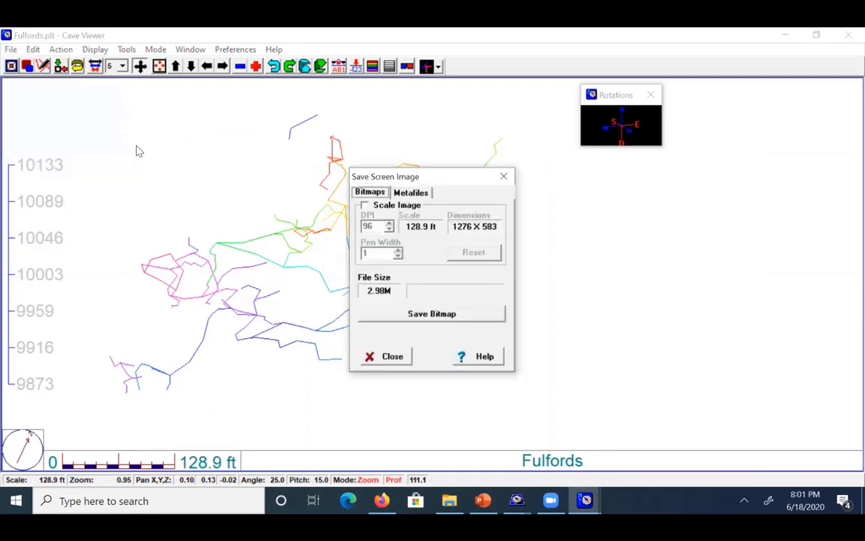
left_click(365, 206)
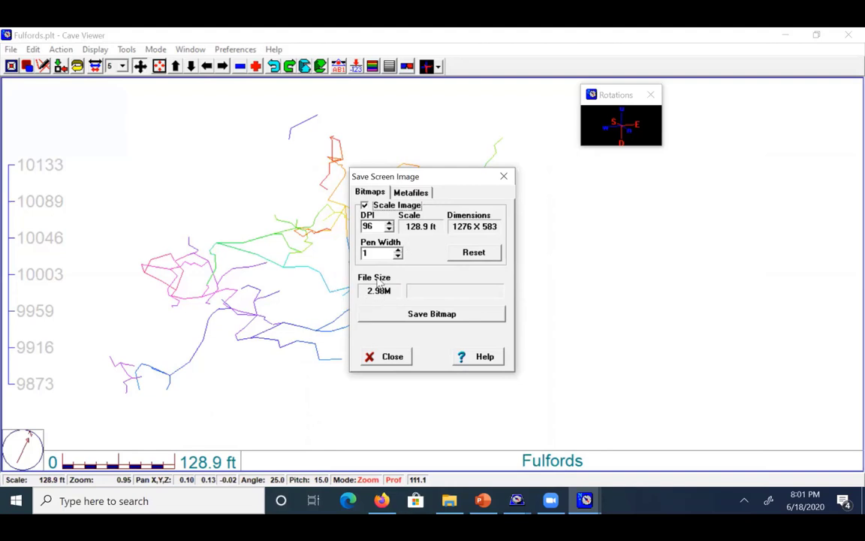
left_click(413, 194)
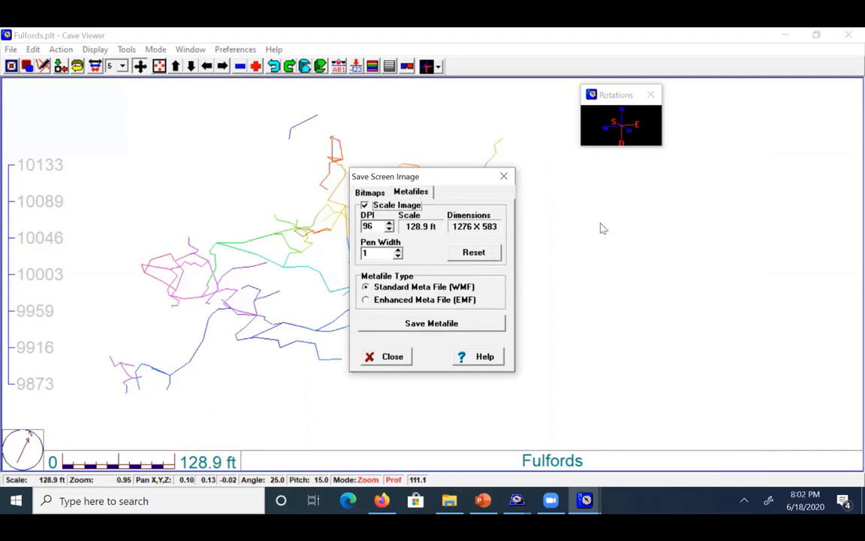
left_click(503, 176)
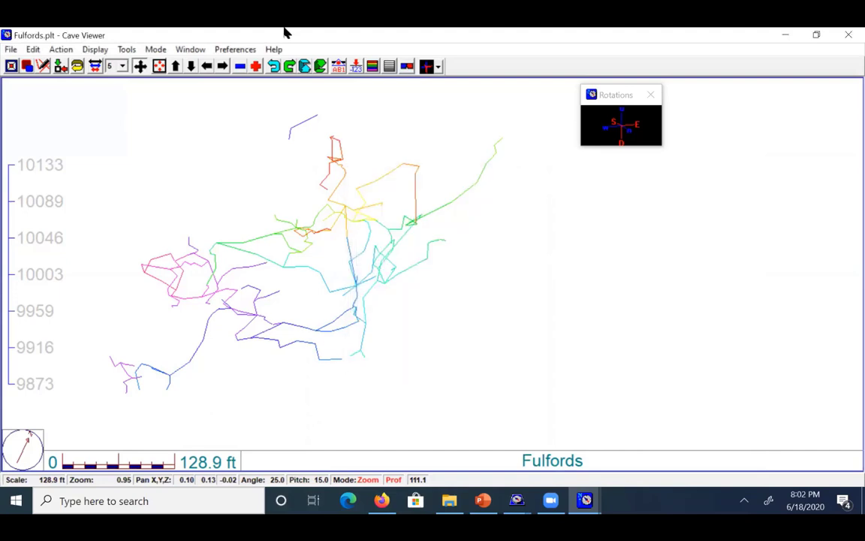
Step: Examine the 2D/3D format exporter's KML, wall, DXF, VRML and shapefile settings for the Fulfords plot, and close it without exporting
left_click(11, 49)
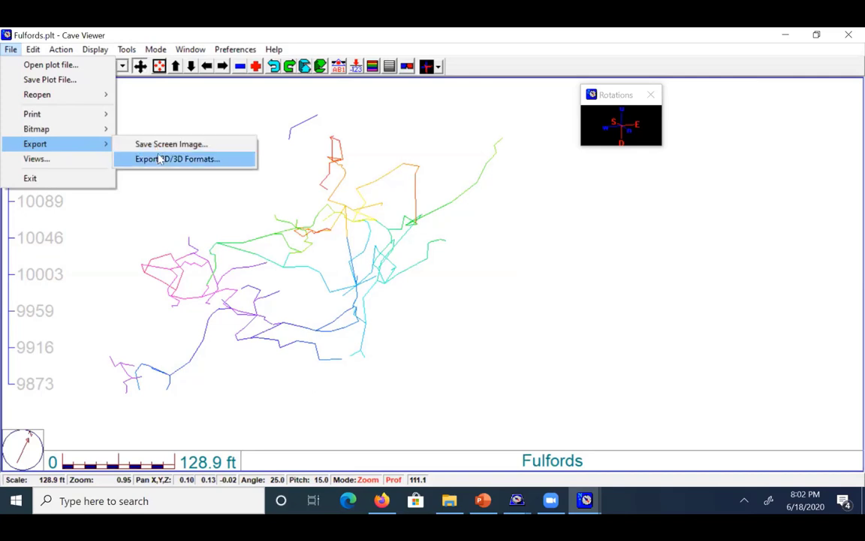
left_click(161, 163)
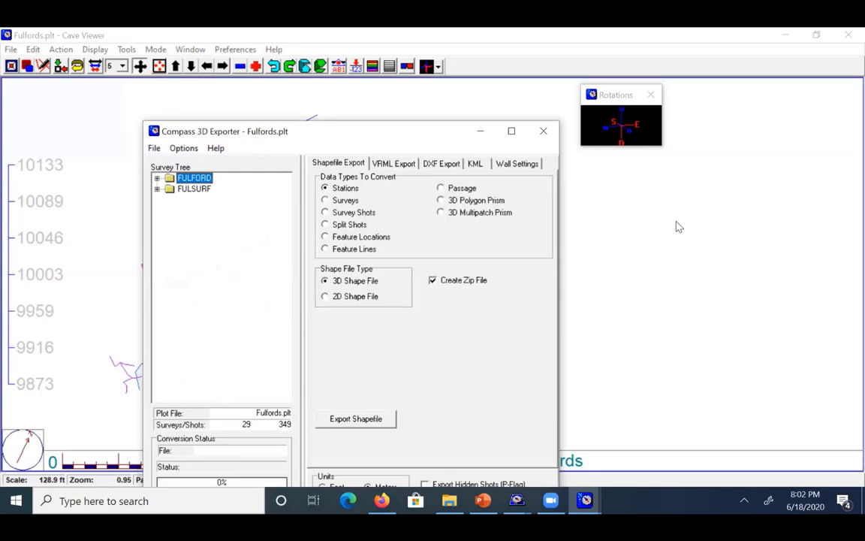
left_click(475, 165)
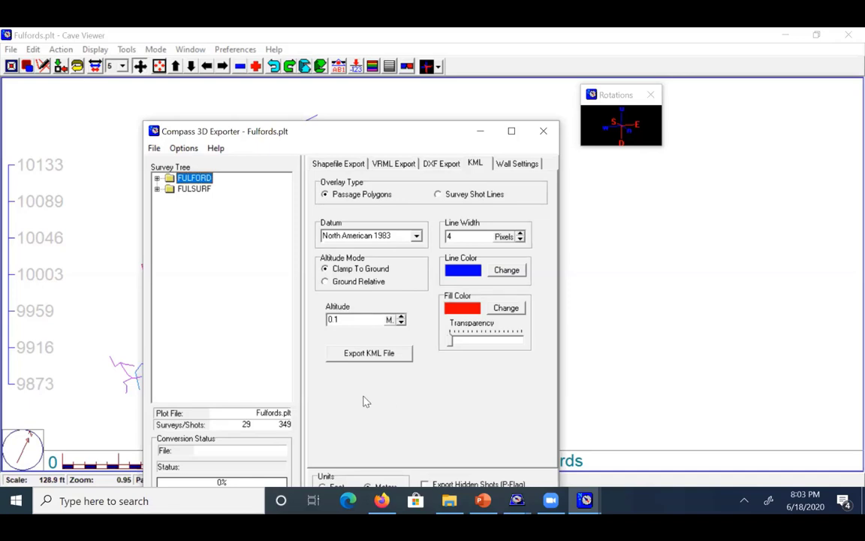
left_click(511, 165)
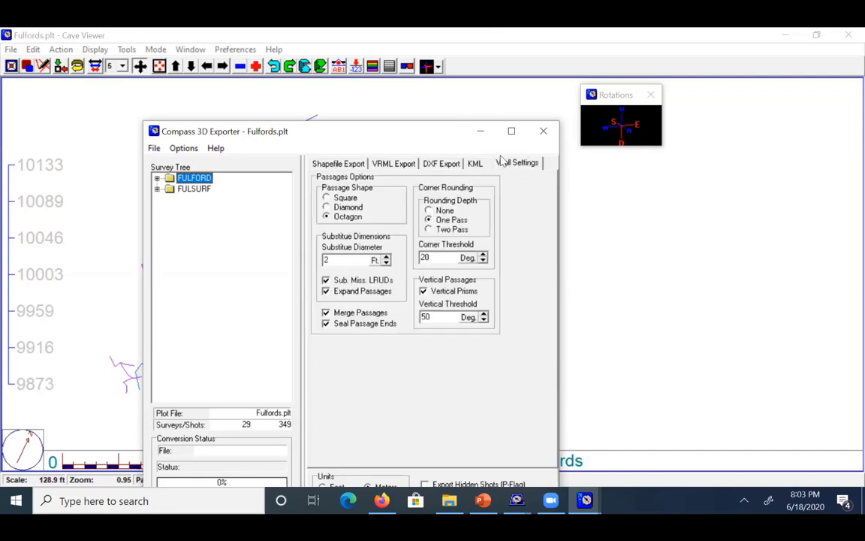
left_click(449, 165)
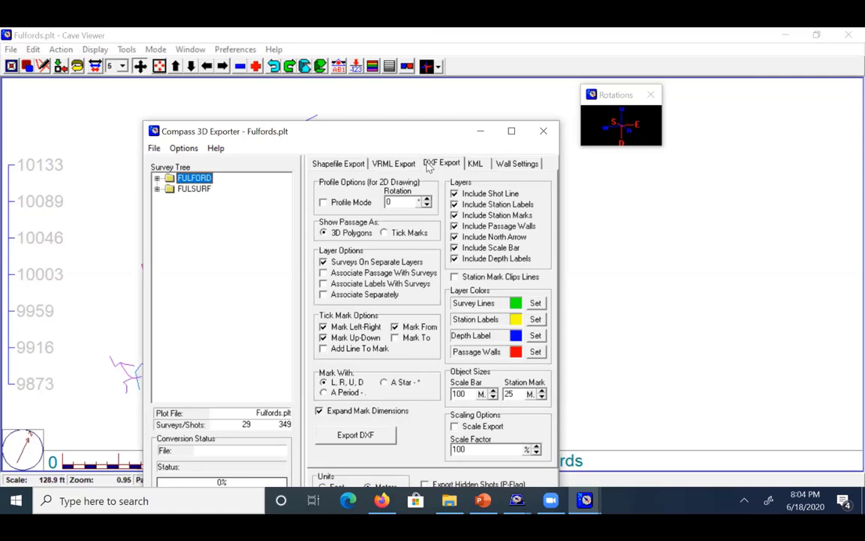
left_click(394, 163)
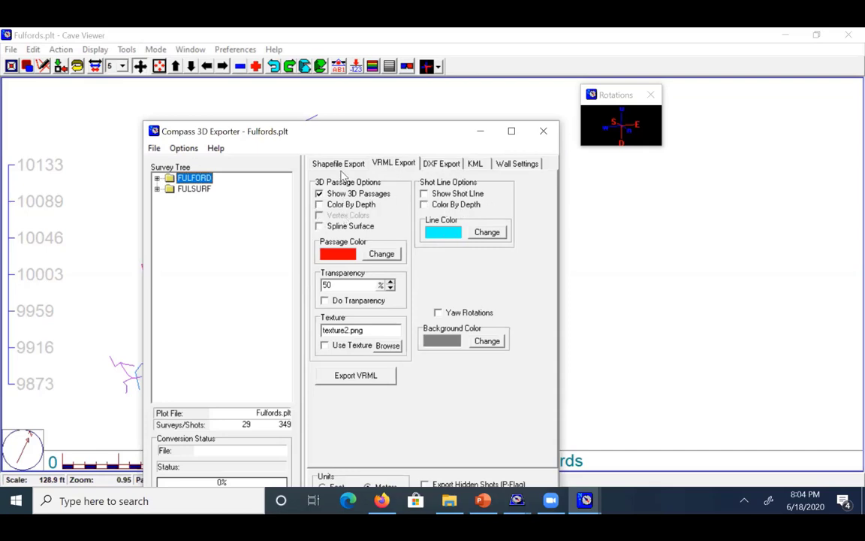
left_click(310, 159)
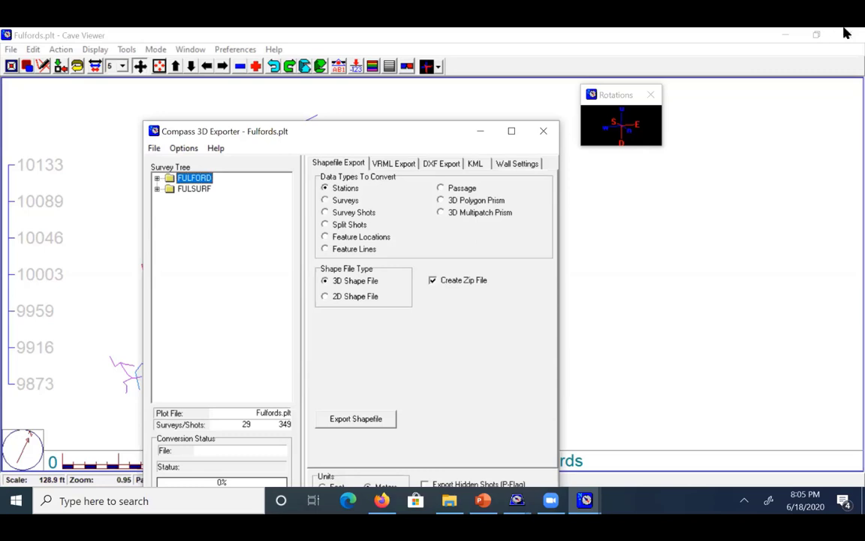
left_click(544, 133)
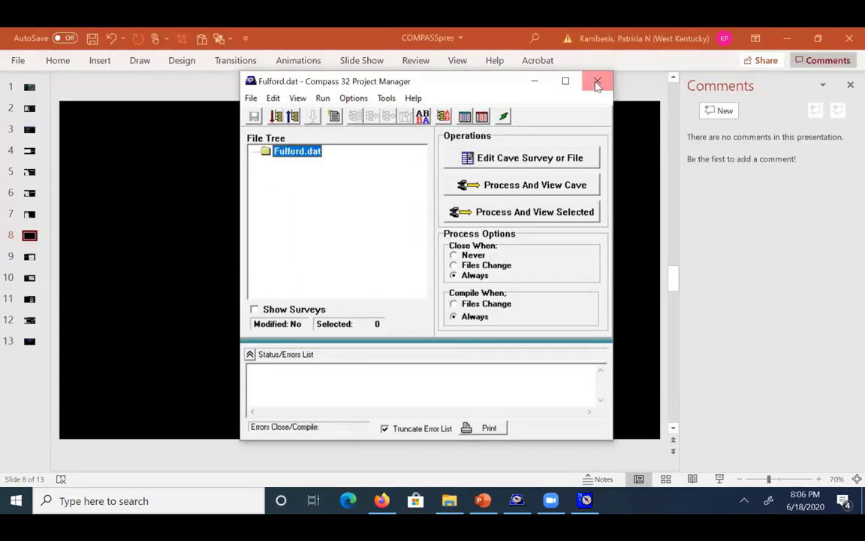
Step: Close the Compass Project Manager and go through slides 9 to 13 of the COMPASSpres presentation in PowerPoint
left_click(597, 83)
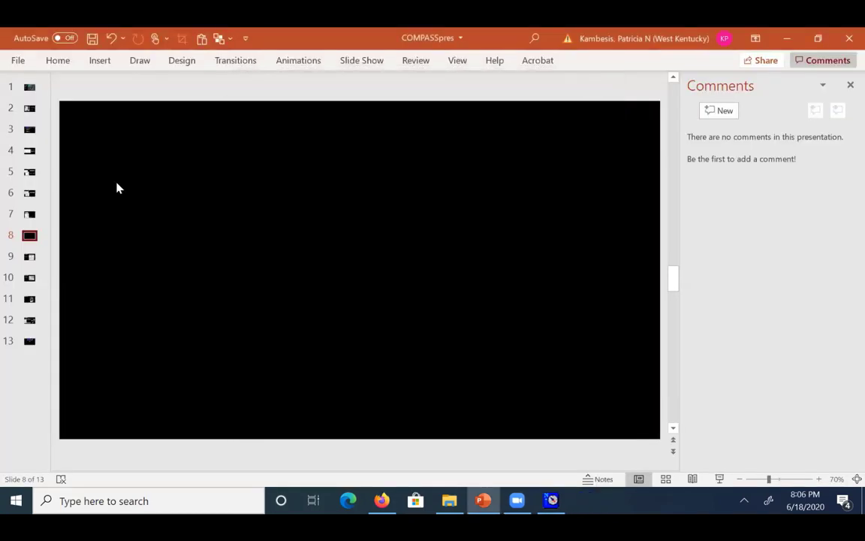
left_click(29, 257)
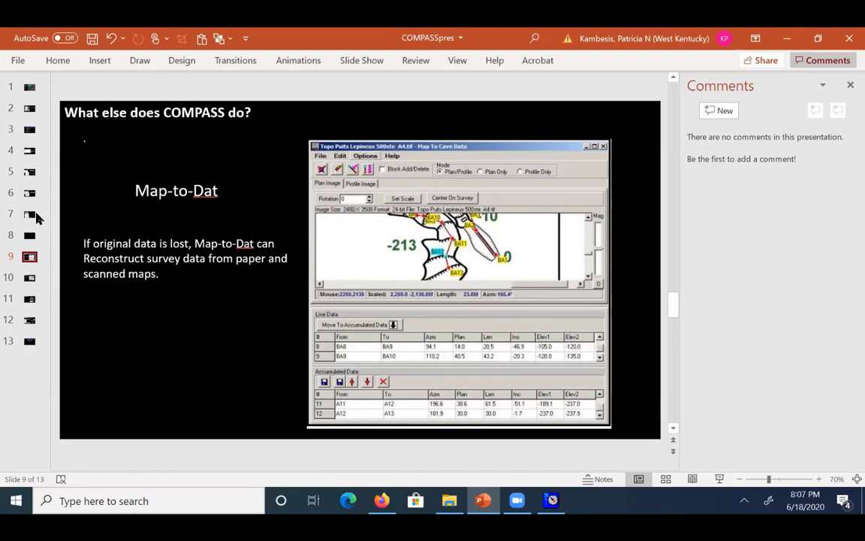
left_click(30, 277)
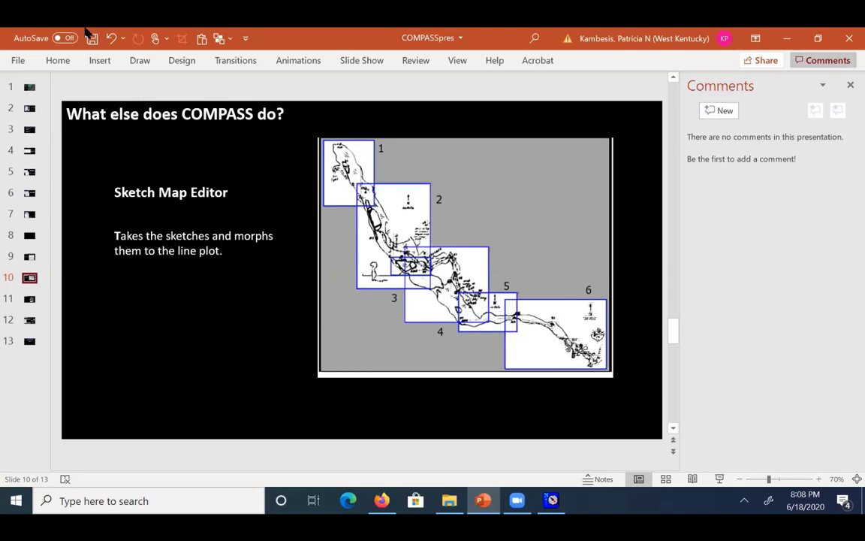
left_click(29, 300)
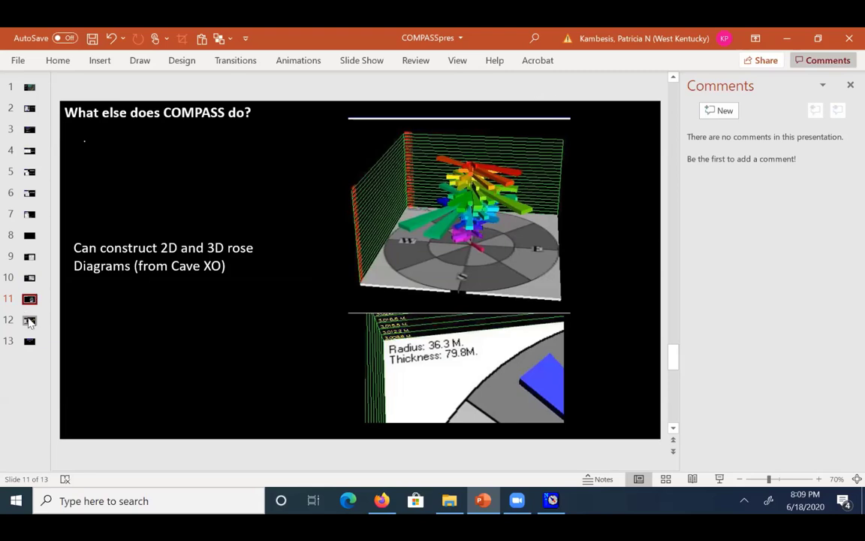
key("Down")
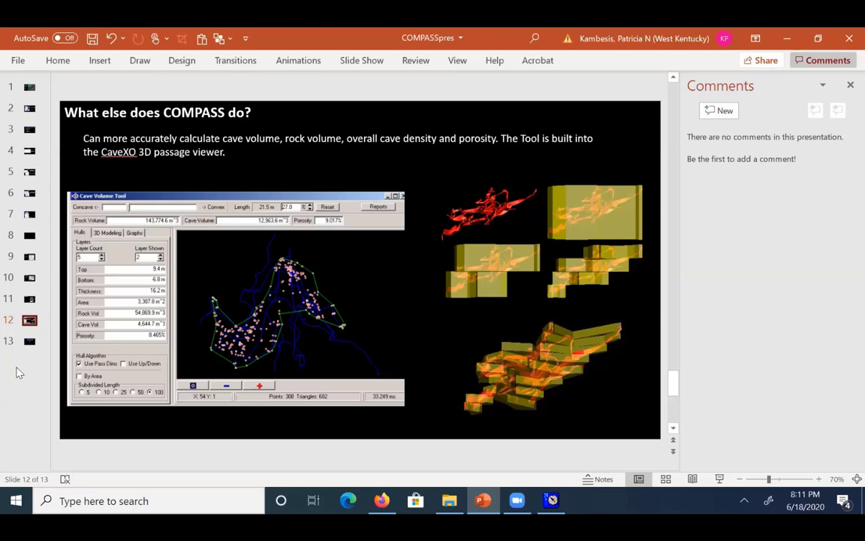
left_click(30, 342)
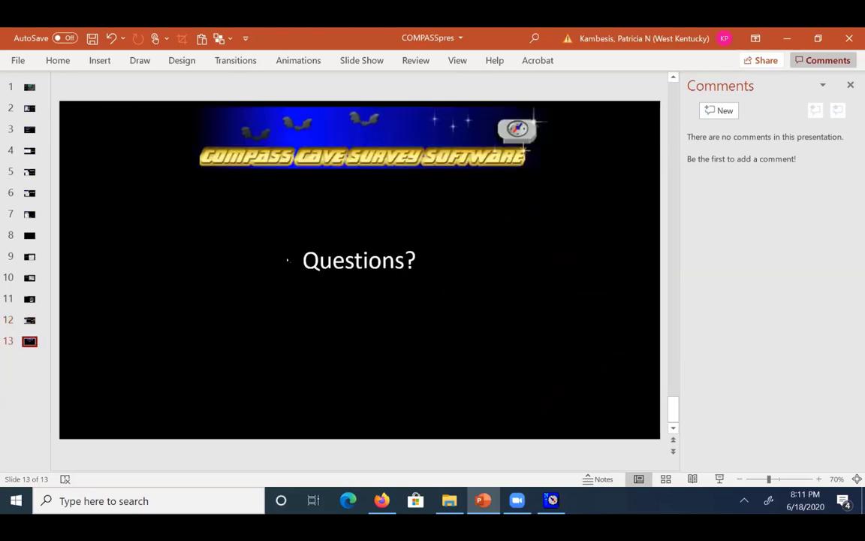